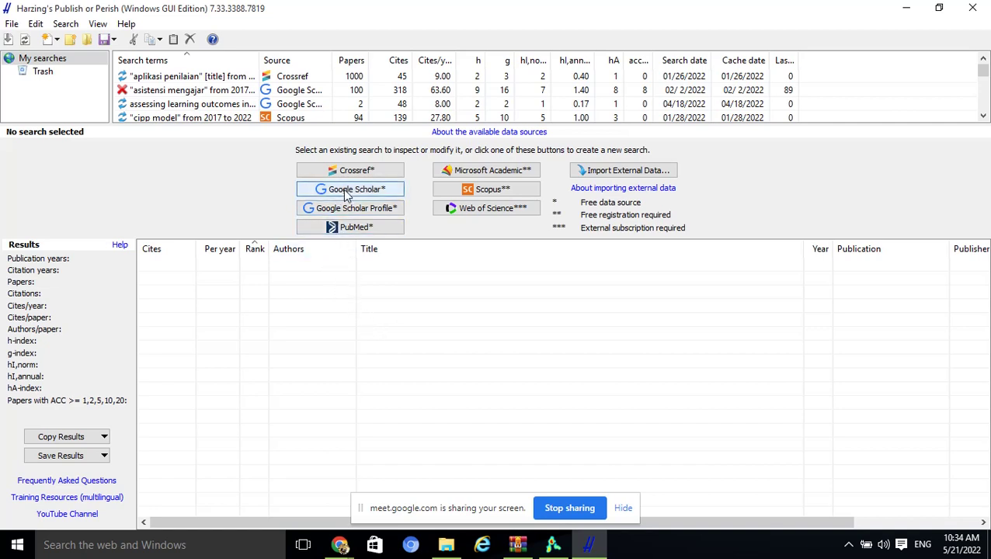
Step: Create a new Google Scholar search with the keywords "hasil belajar fisika"
{"action": "left_click", "coordinate": [370, 190]}
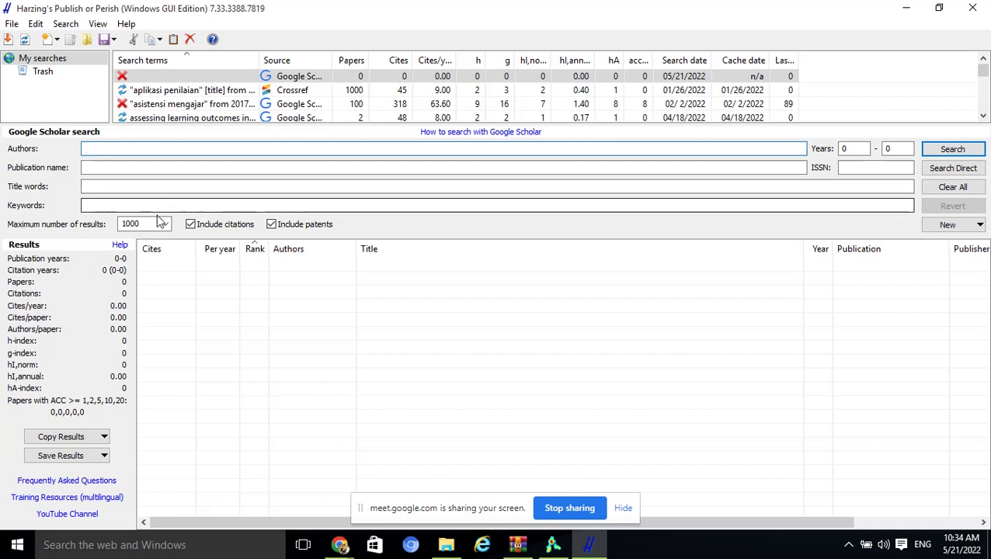
{"action": "left_click", "coordinate": [251, 206]}
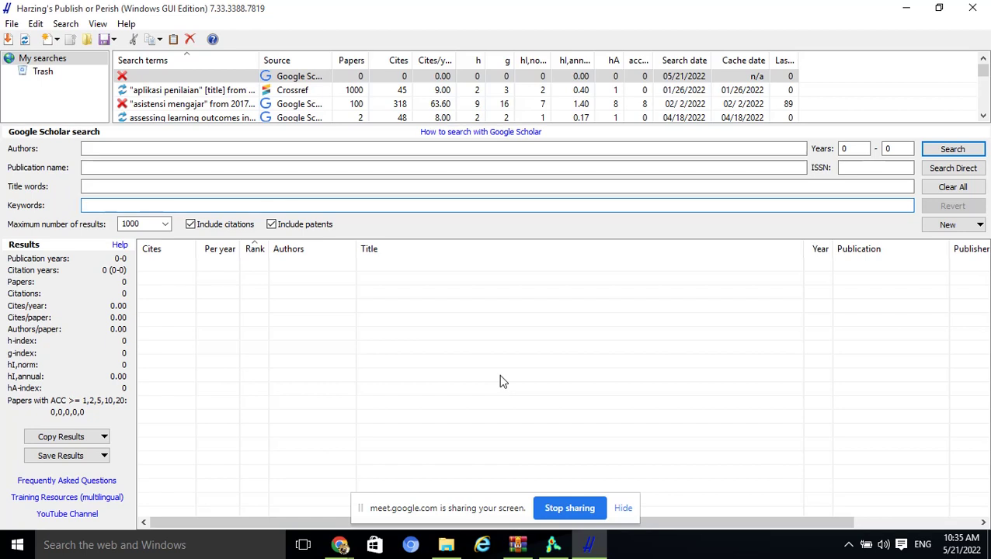
{"action": "type", "text": "hasi"}
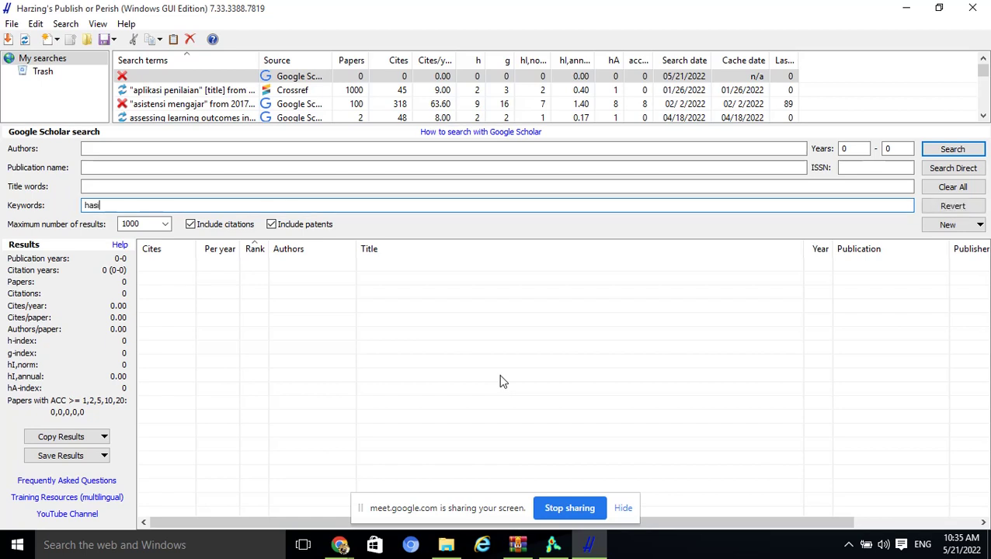
{"action": "type", "text": "l belajar fisika"}
{"action": "left_click", "coordinate": [165, 224]}
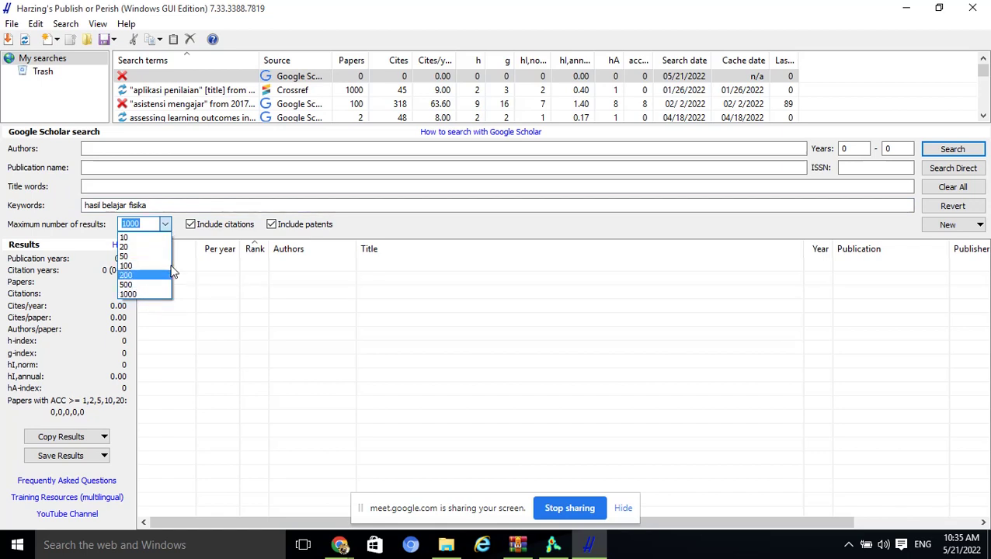
{"action": "left_click", "coordinate": [192, 305]}
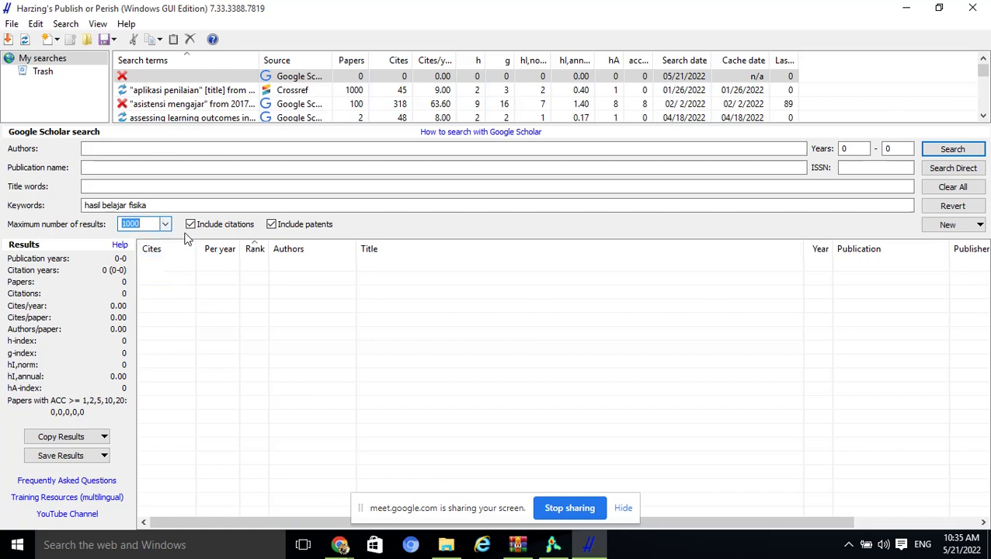
Step: Limit the Google Scholar search to the years 2013 to 2022 and run it, moving the progress window clear of the results
{"action": "left_click_drag", "start_coordinate": [861, 152], "coordinate": [841, 155]}
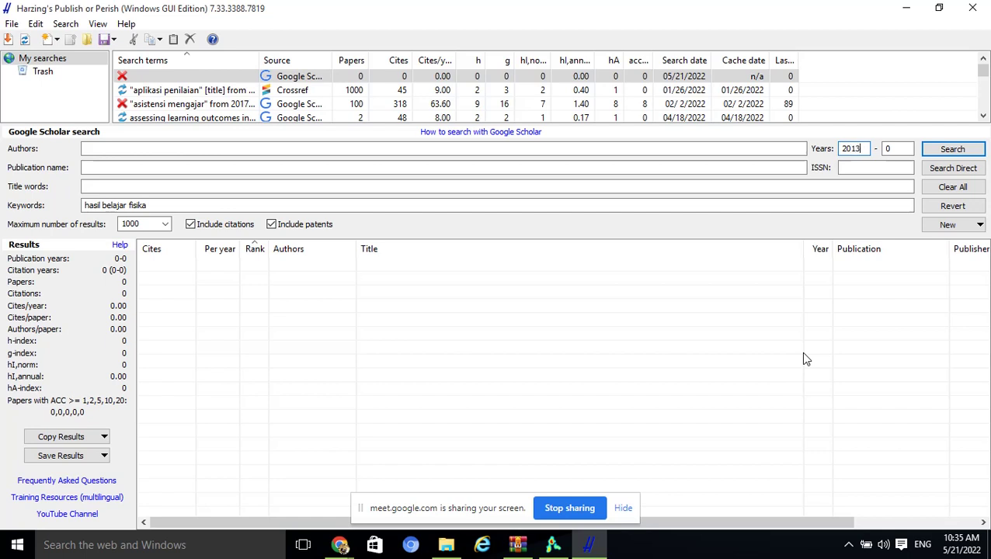
{"action": "double_click", "coordinate": [889, 150]}
{"action": "type", "text": "2022"}
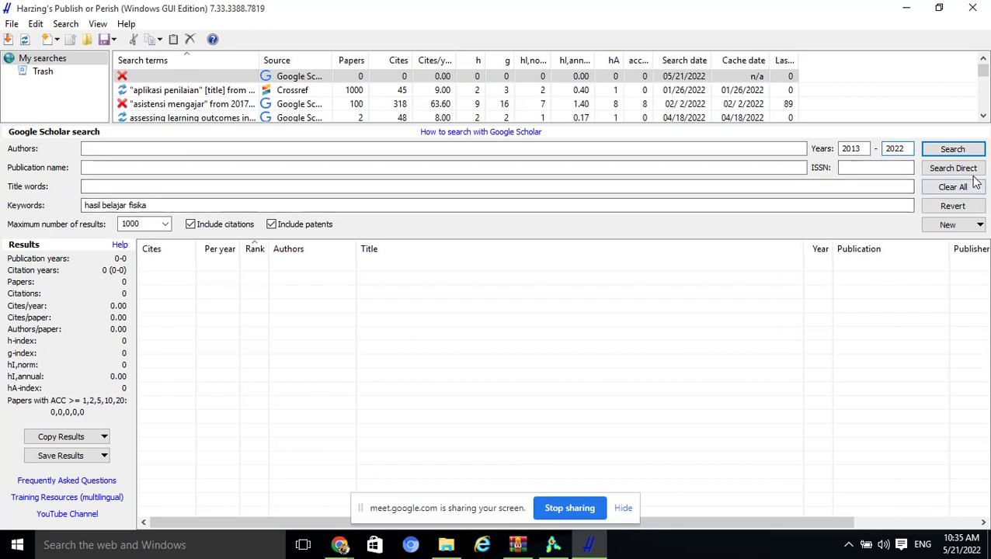
{"action": "left_click", "coordinate": [954, 150]}
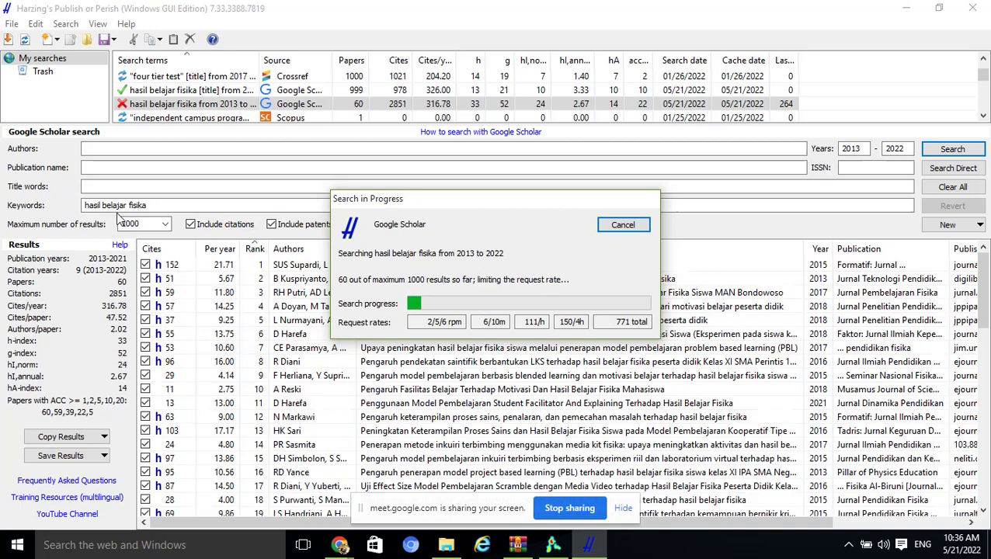
{"action": "left_click_drag", "start_coordinate": [484, 208], "coordinate": [404, 80]}
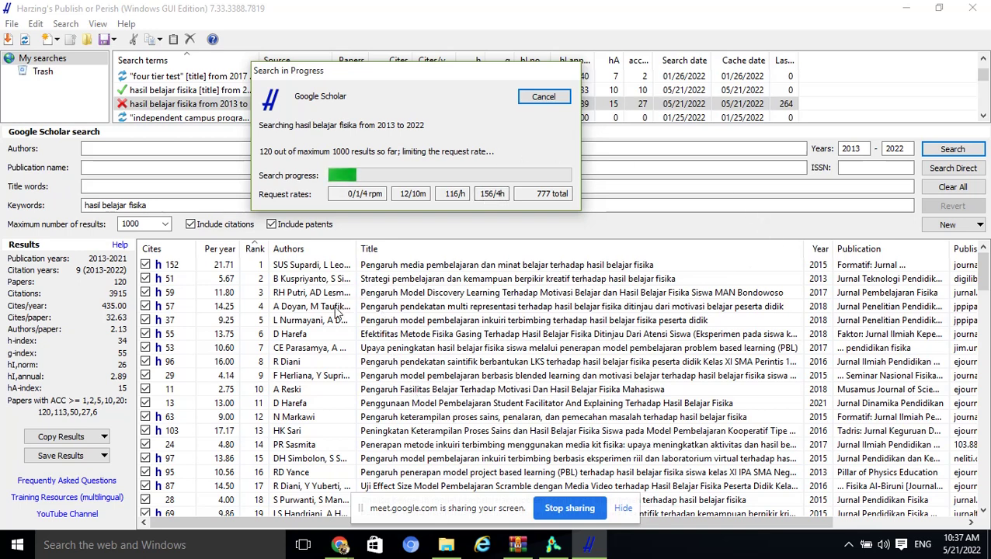
Step: Switch to File Explorer and open the BIBLIOMETRIK ANALISIS folder on the DATA (D:) drive
{"action": "left_click", "coordinate": [457, 543]}
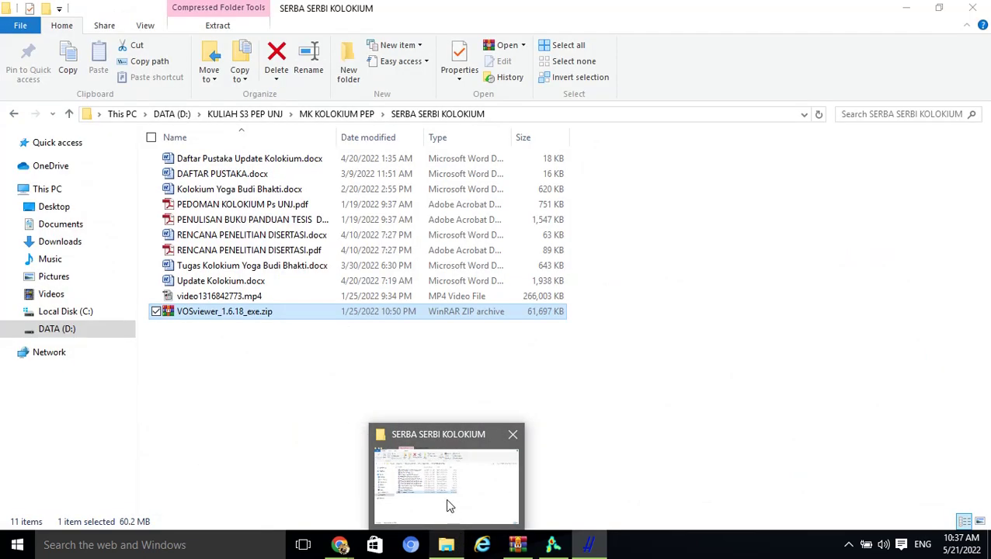
{"action": "left_click", "coordinate": [443, 547]}
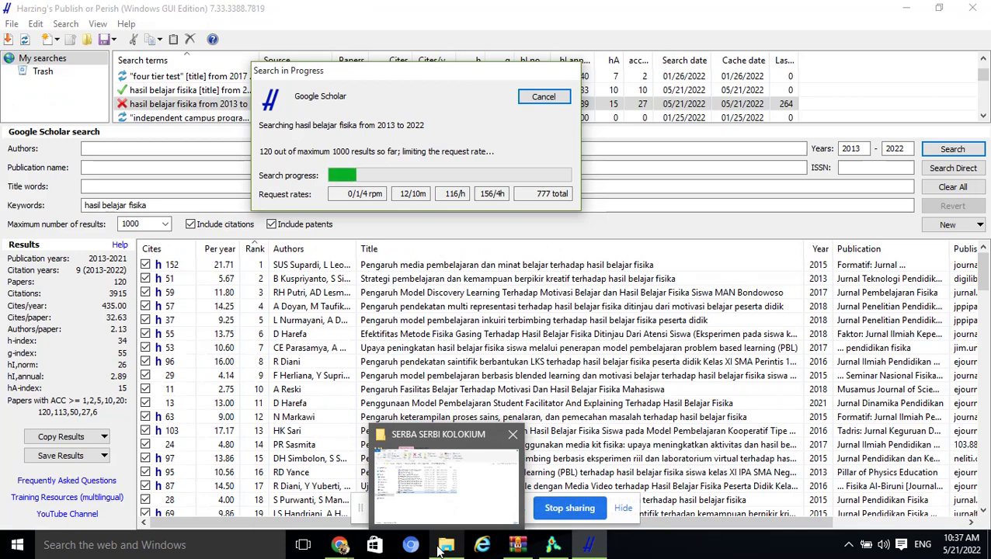
{"action": "left_click", "coordinate": [440, 549]}
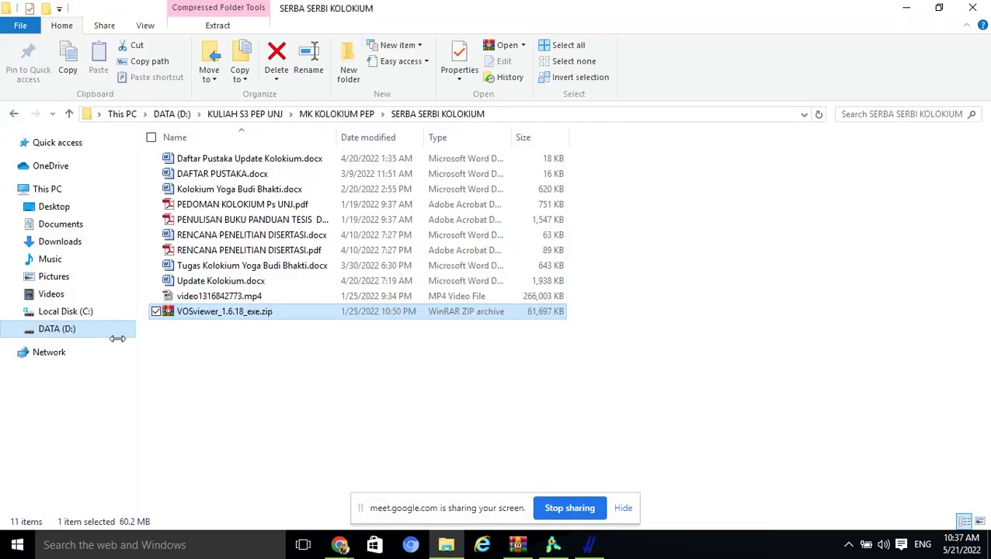
{"action": "left_click", "coordinate": [62, 150]}
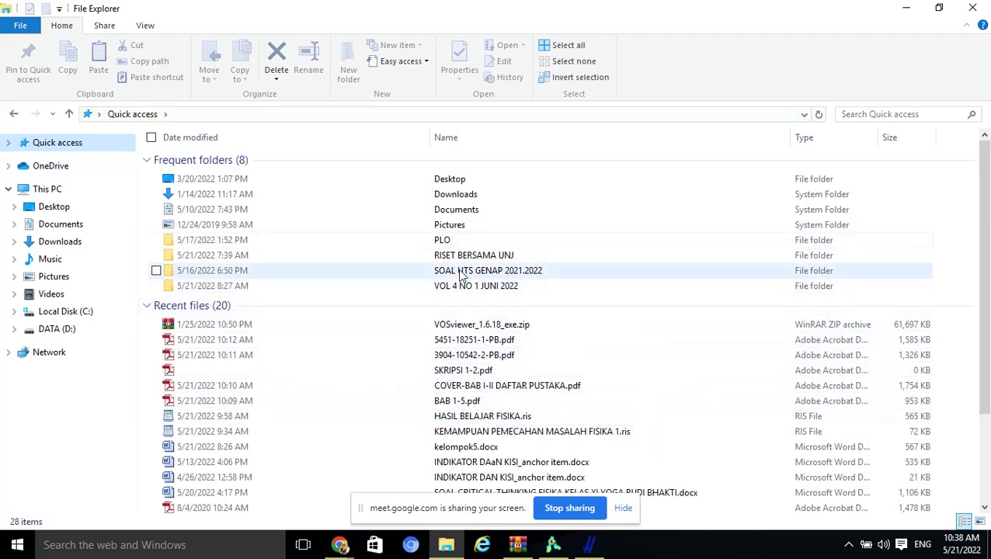
{"action": "left_click", "coordinate": [46, 330]}
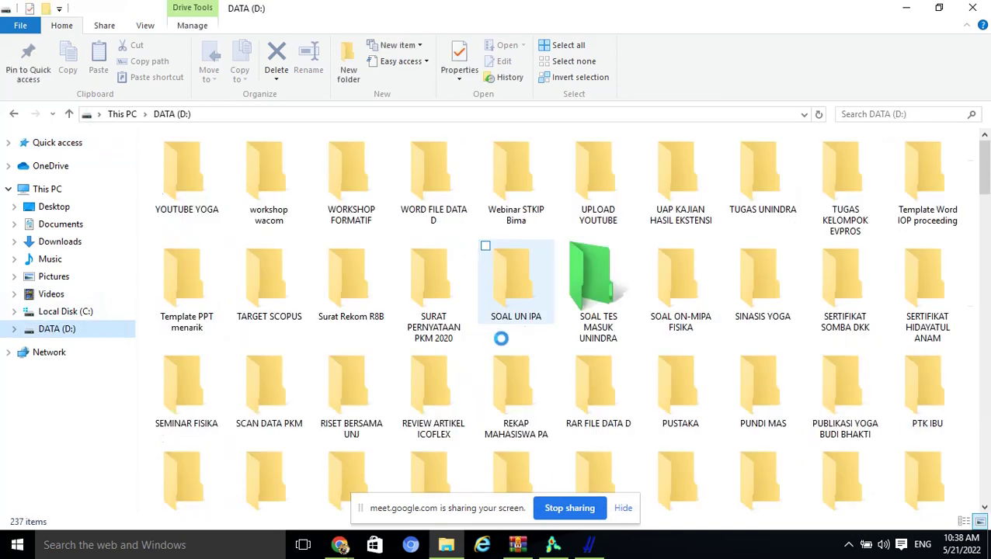
{"action": "scroll", "coordinate": [543, 309], "scroll_direction": "down", "scroll_amount": 2}
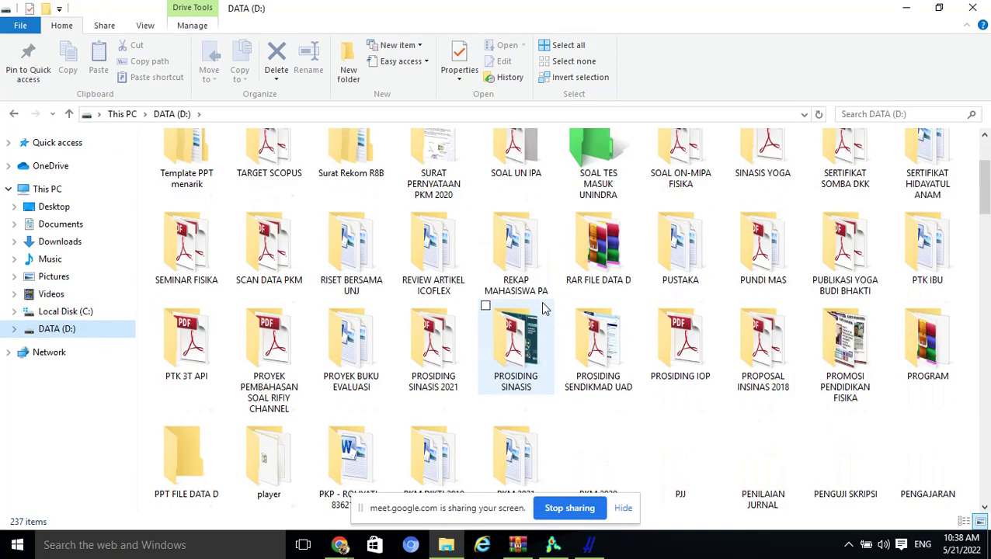
{"action": "scroll", "coordinate": [544, 310], "scroll_direction": "down", "scroll_amount": 10}
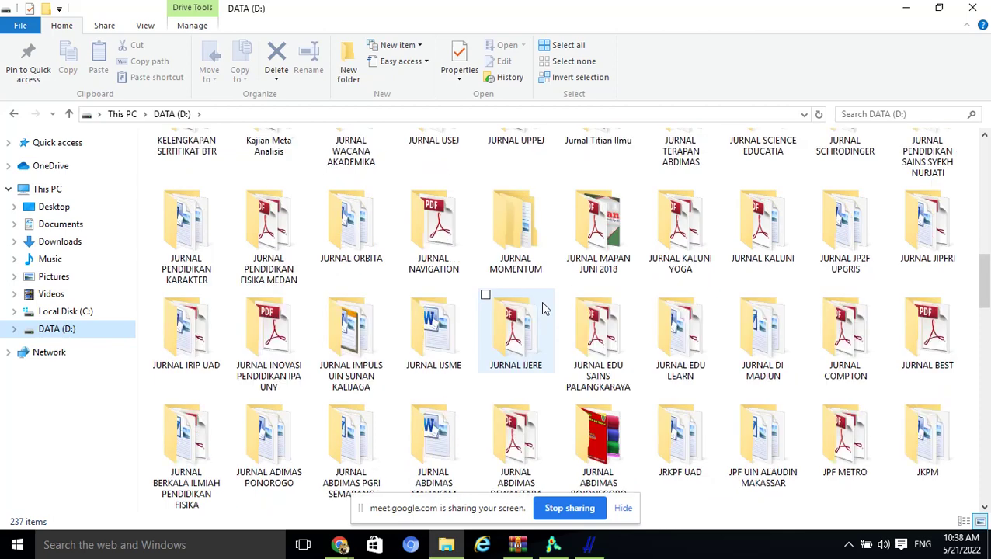
{"action": "scroll", "coordinate": [544, 309], "scroll_direction": "down", "scroll_amount": 8}
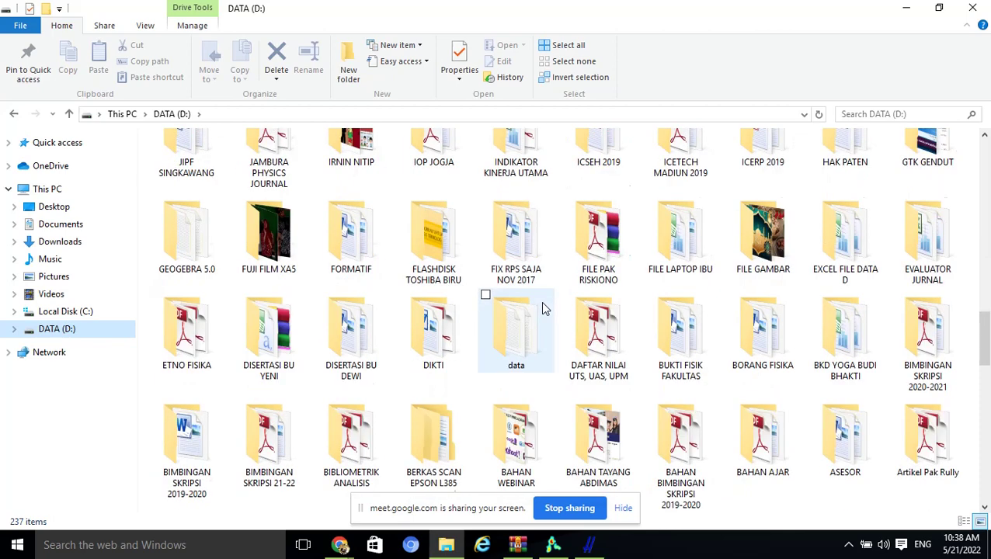
{"action": "double_click", "coordinate": [356, 441]}
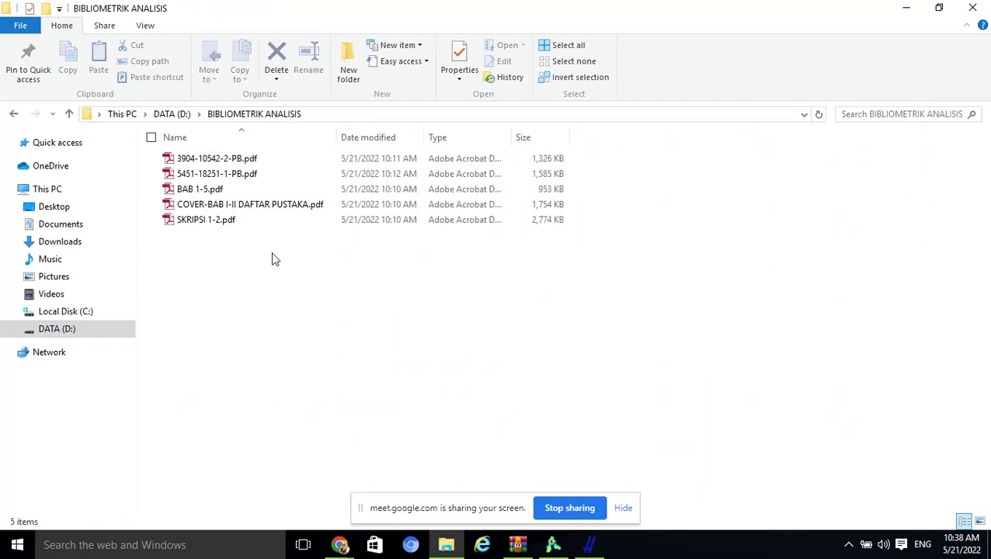
{"action": "left_click", "coordinate": [224, 160]}
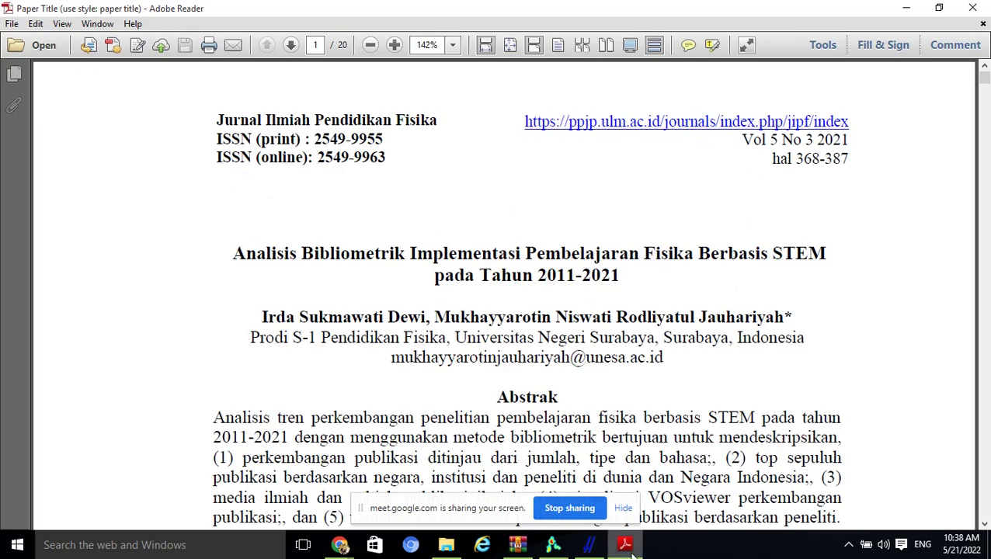
{"action": "mouse_move", "coordinate": [633, 552]}
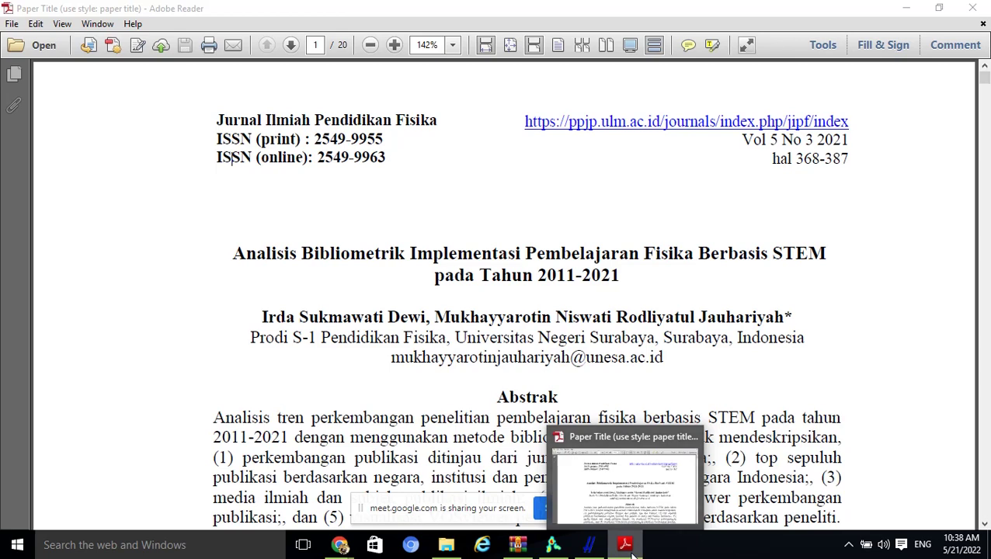
{"action": "left_click", "coordinate": [626, 544]}
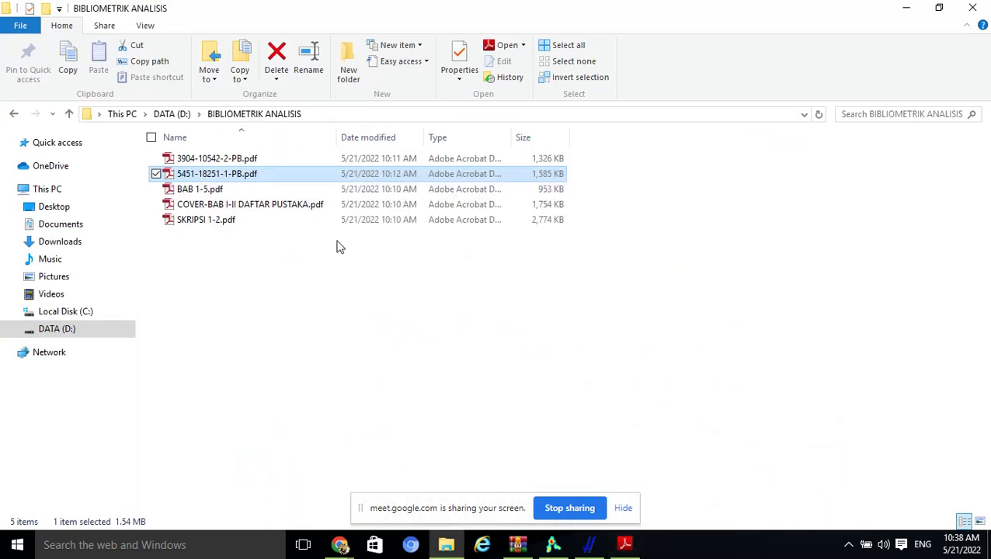
{"action": "double_click", "coordinate": [245, 174]}
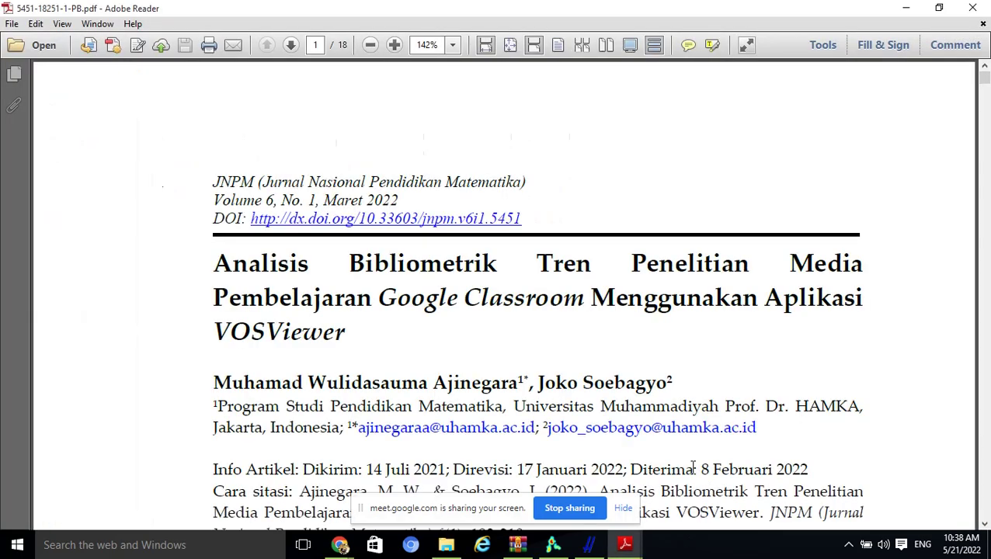
{"action": "mouse_move", "coordinate": [625, 544]}
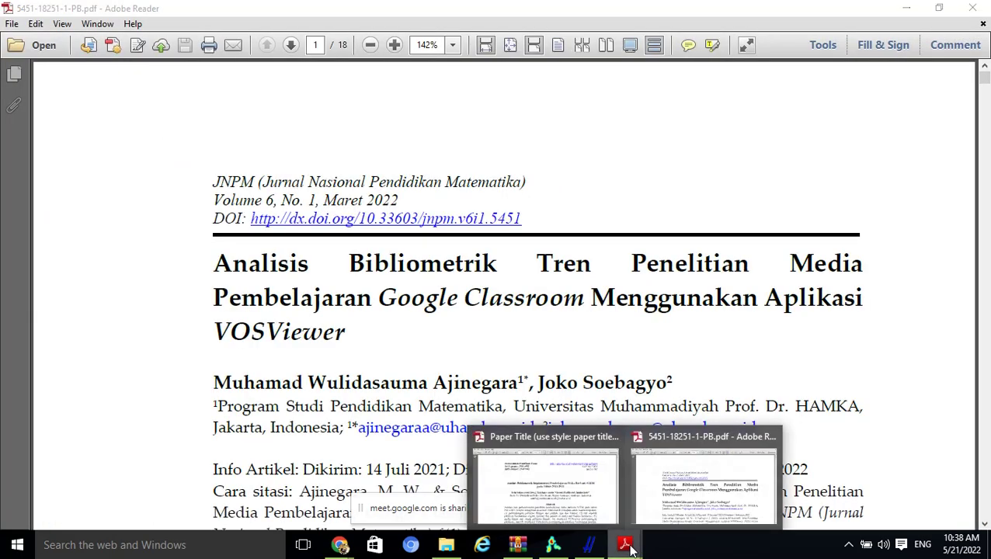
{"action": "left_click", "coordinate": [526, 463]}
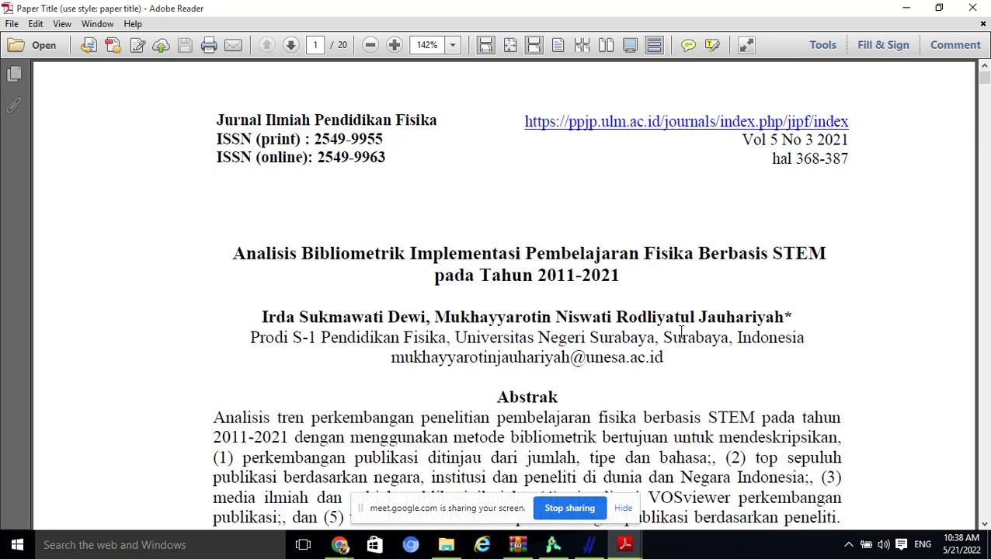
Step: Check the running search's progress in Publish or Perish, and return to the STEM physics paper in Adobe Reader
{"action": "left_click", "coordinate": [589, 549]}
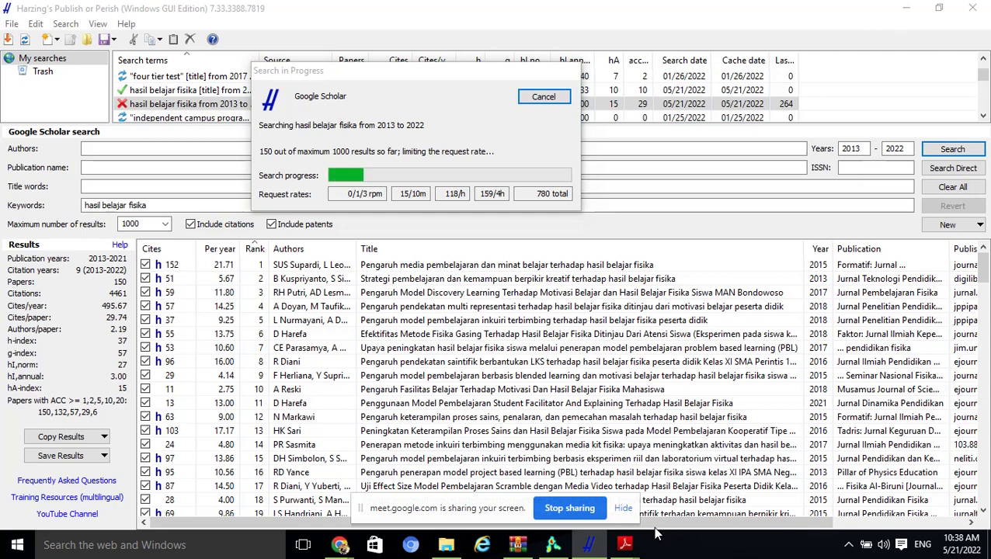
{"action": "mouse_move", "coordinate": [628, 547]}
{"action": "left_click", "coordinate": [575, 505]}
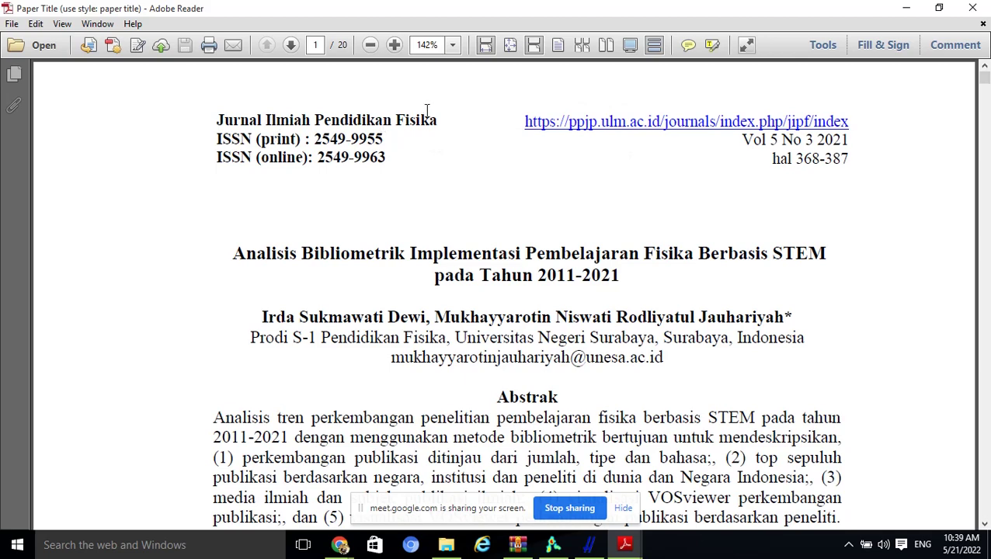
Step: Examine the STEM physics paper's journal header, title, Indonesian abstract and keywords at an enlarged size
{"action": "left_click", "coordinate": [394, 45]}
{"action": "left_click", "coordinate": [394, 45]}
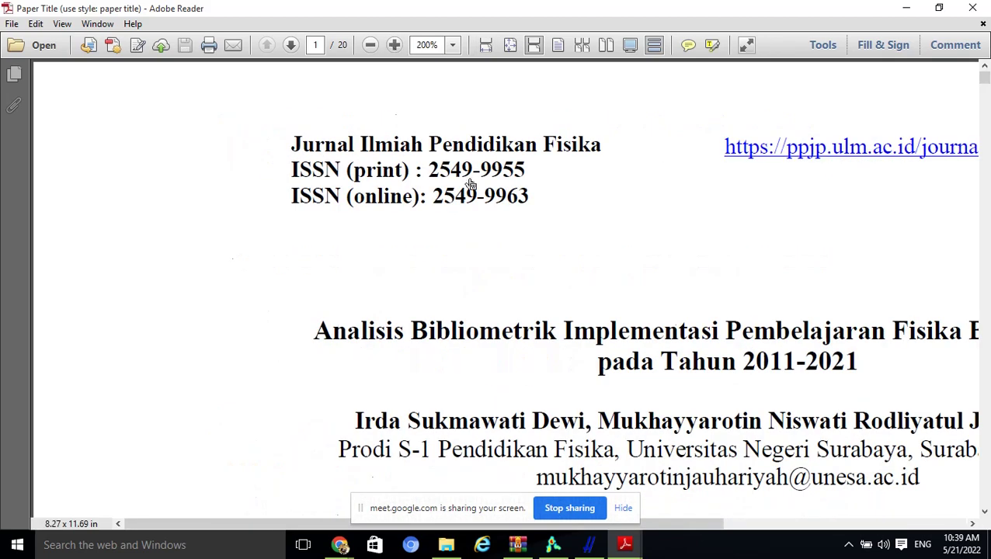
{"action": "left_click_drag", "start_coordinate": [713, 529], "coordinate": [845, 533]}
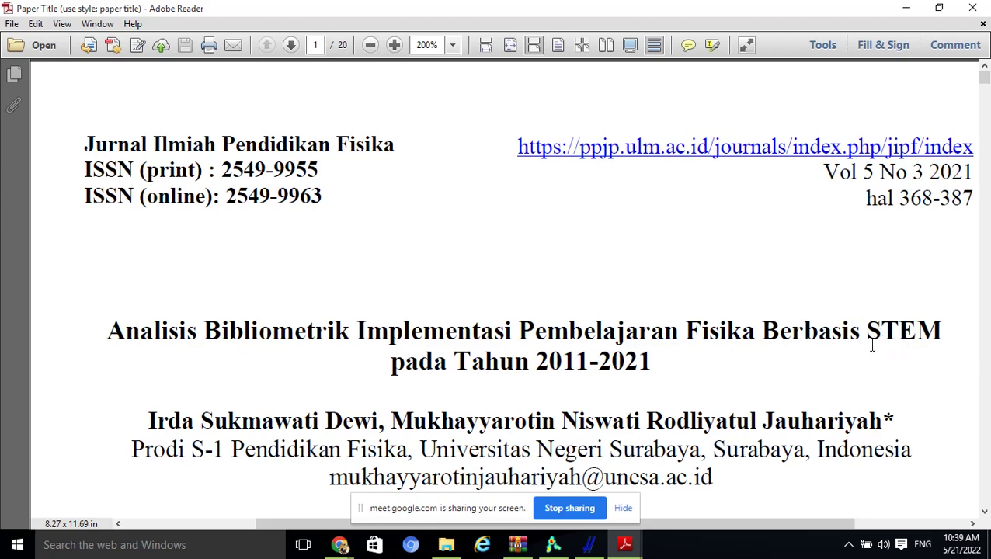
{"action": "scroll", "coordinate": [792, 309], "scroll_direction": "down", "scroll_amount": 3}
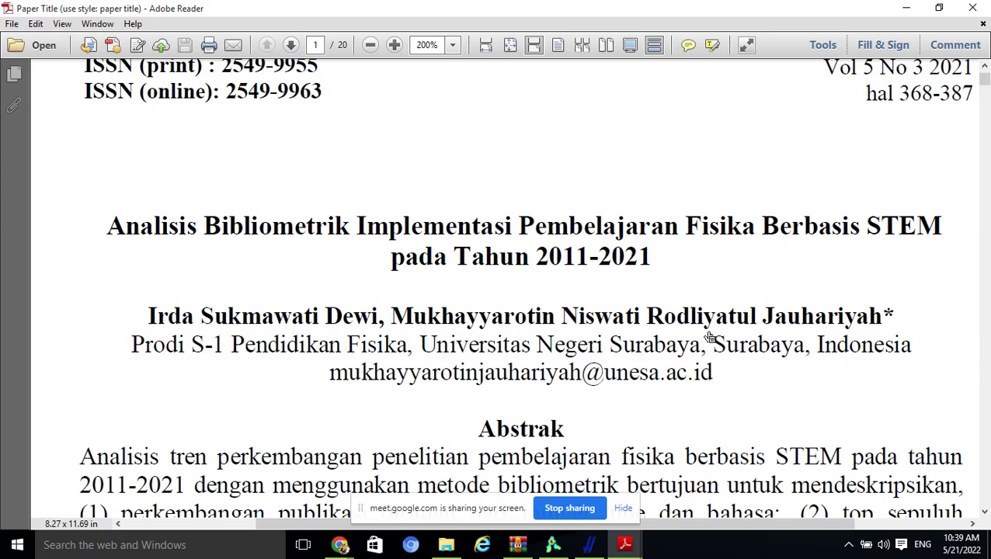
{"action": "scroll", "coordinate": [708, 337], "scroll_direction": "down", "scroll_amount": 1}
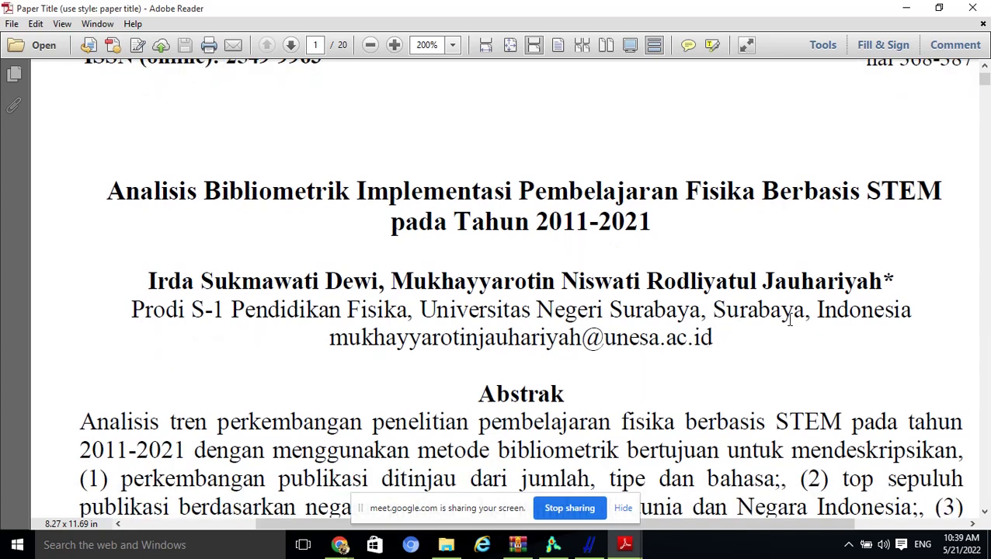
{"action": "scroll", "coordinate": [790, 320], "scroll_direction": "down", "scroll_amount": 8}
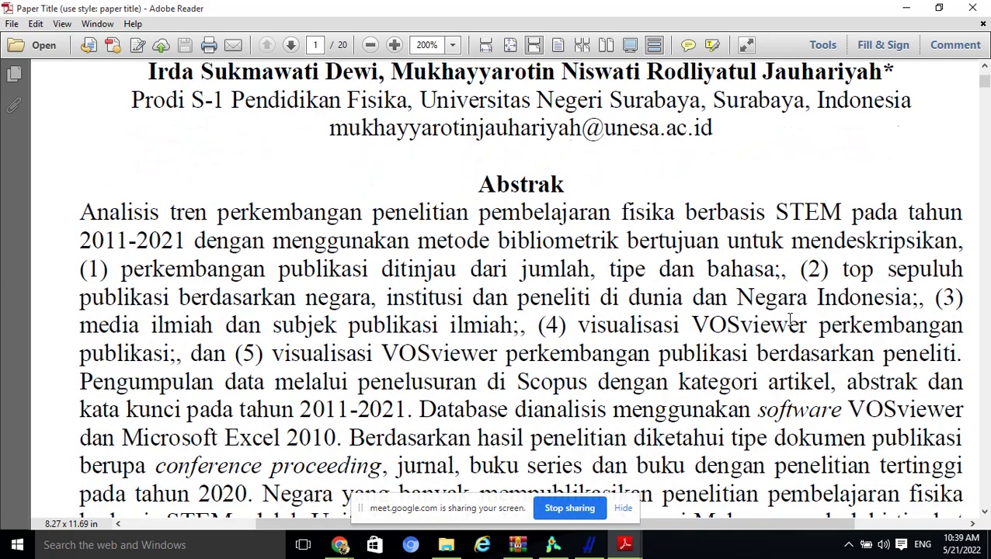
{"action": "scroll", "coordinate": [790, 320], "scroll_direction": "down", "scroll_amount": 1}
{"action": "scroll", "coordinate": [791, 319], "scroll_direction": "down", "scroll_amount": 1}
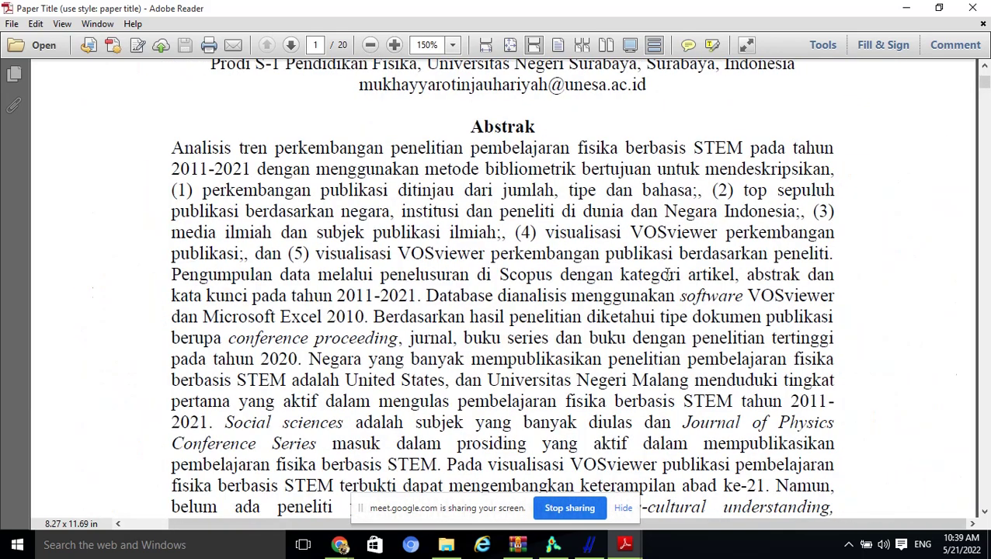
{"action": "scroll", "coordinate": [666, 274], "scroll_direction": "down", "scroll_amount": 2}
{"action": "scroll", "coordinate": [667, 274], "scroll_direction": "up", "scroll_amount": 1}
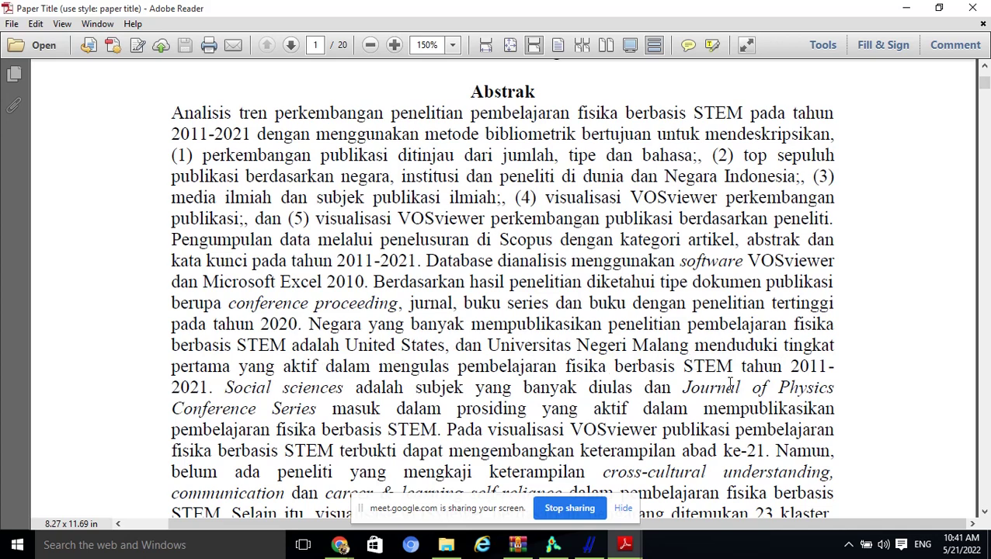
{"action": "scroll", "coordinate": [716, 358], "scroll_direction": "down", "scroll_amount": 5}
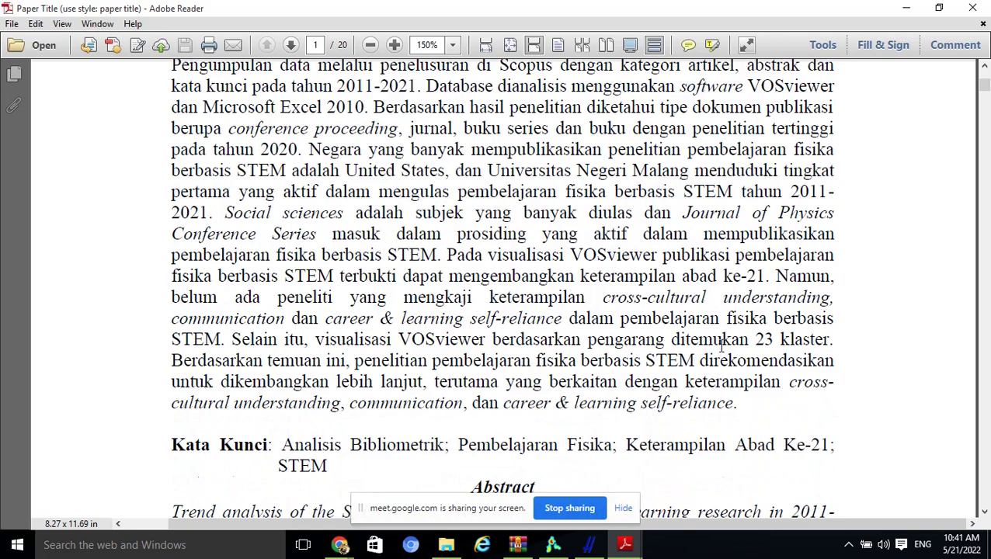
{"action": "scroll", "coordinate": [722, 346], "scroll_direction": "down", "scroll_amount": 18}
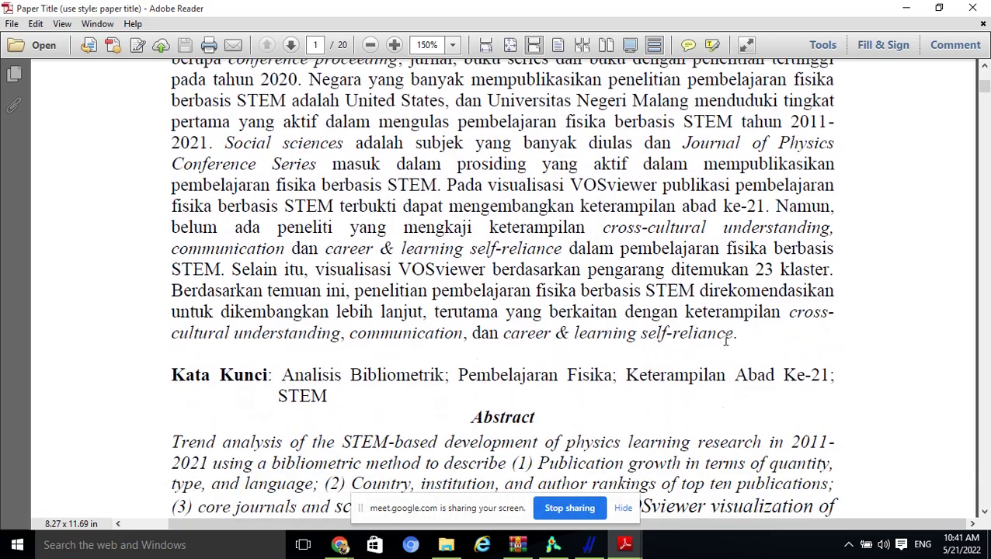
Step: Read through the STEM physics paper's English abstract and Pendahuluan section, including Gambar 1 to 3 and Tabel 1
{"action": "scroll", "coordinate": [697, 332], "scroll_direction": "down", "scroll_amount": 16}
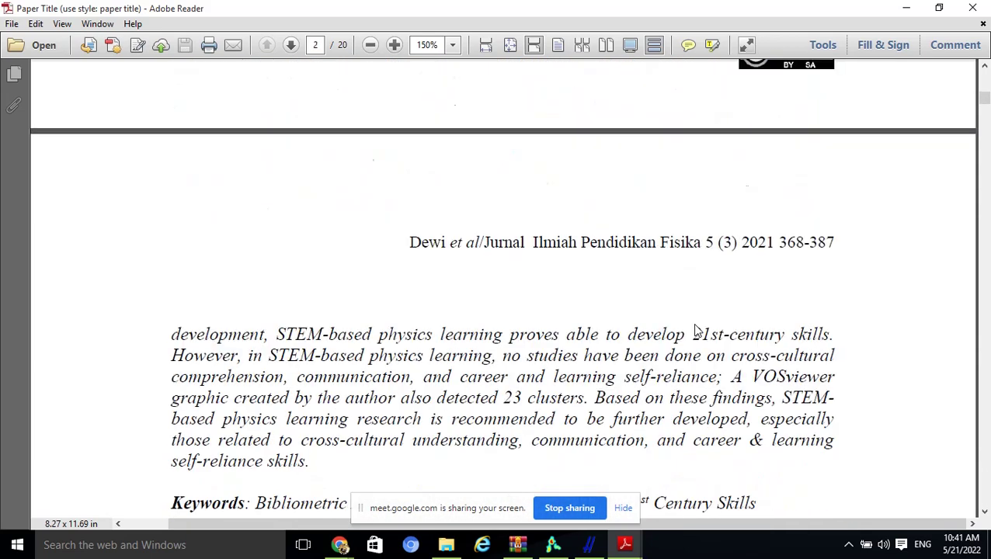
{"action": "scroll", "coordinate": [697, 332], "scroll_direction": "down", "scroll_amount": 11}
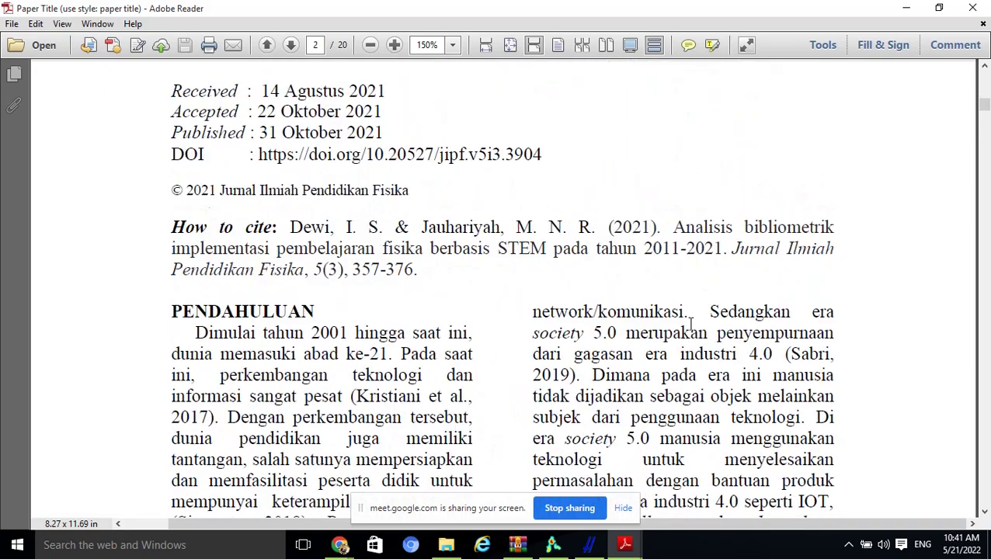
{"action": "scroll", "coordinate": [408, 194], "scroll_direction": "down", "scroll_amount": 20}
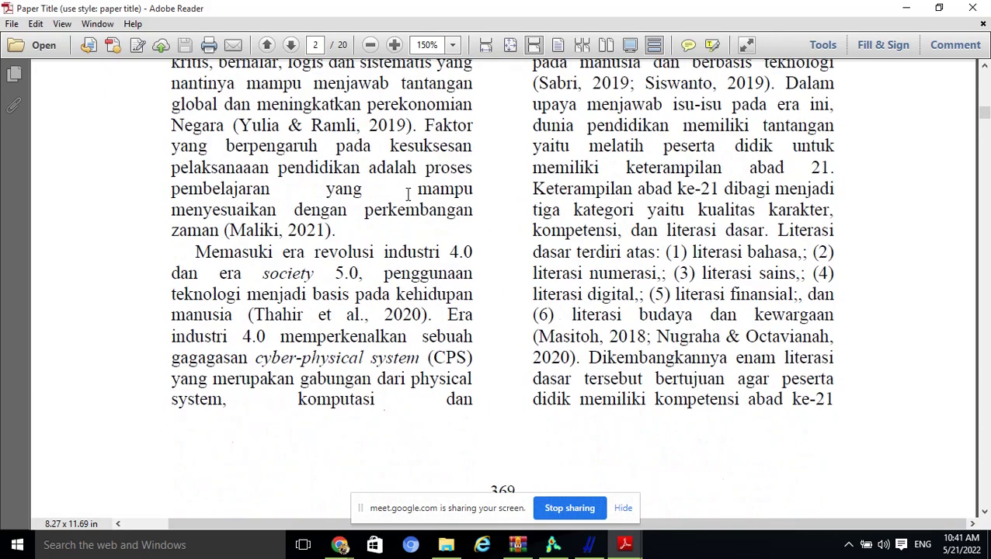
{"action": "scroll", "coordinate": [408, 194], "scroll_direction": "down", "scroll_amount": 4}
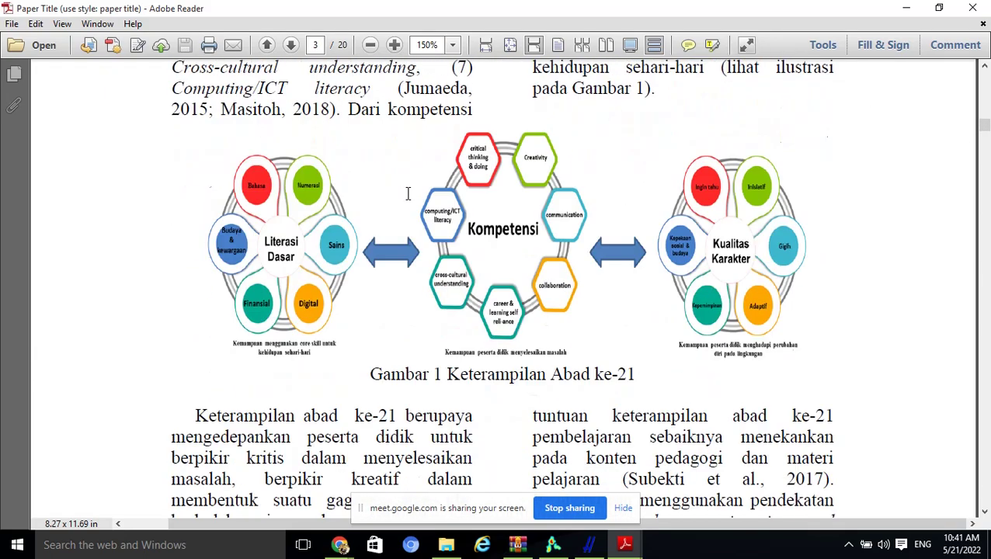
{"action": "scroll", "coordinate": [409, 191], "scroll_direction": "down", "scroll_amount": 18}
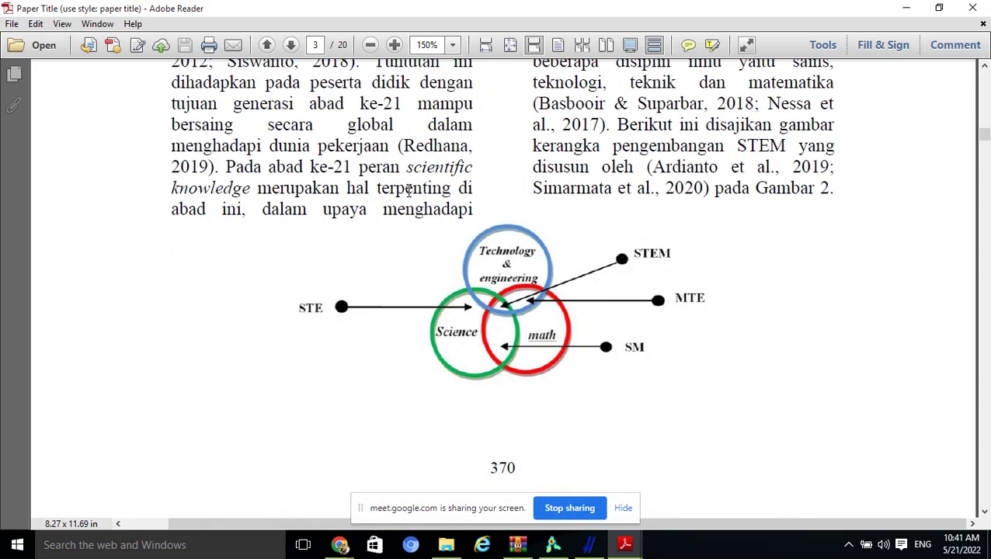
{"action": "scroll", "coordinate": [409, 191], "scroll_direction": "down", "scroll_amount": 10}
{"action": "scroll", "coordinate": [410, 194], "scroll_direction": "down", "scroll_amount": 20}
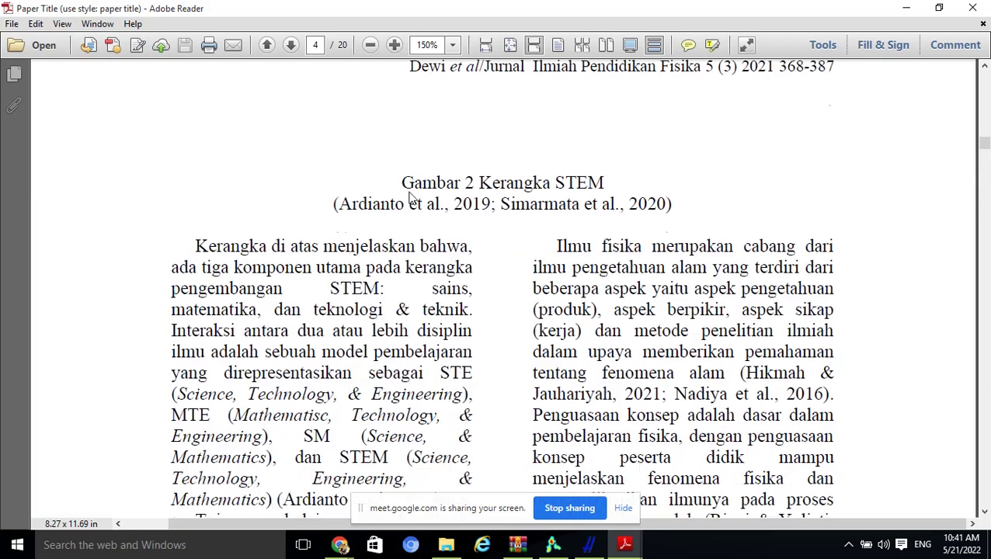
{"action": "scroll", "coordinate": [408, 191], "scroll_direction": "down", "scroll_amount": 20}
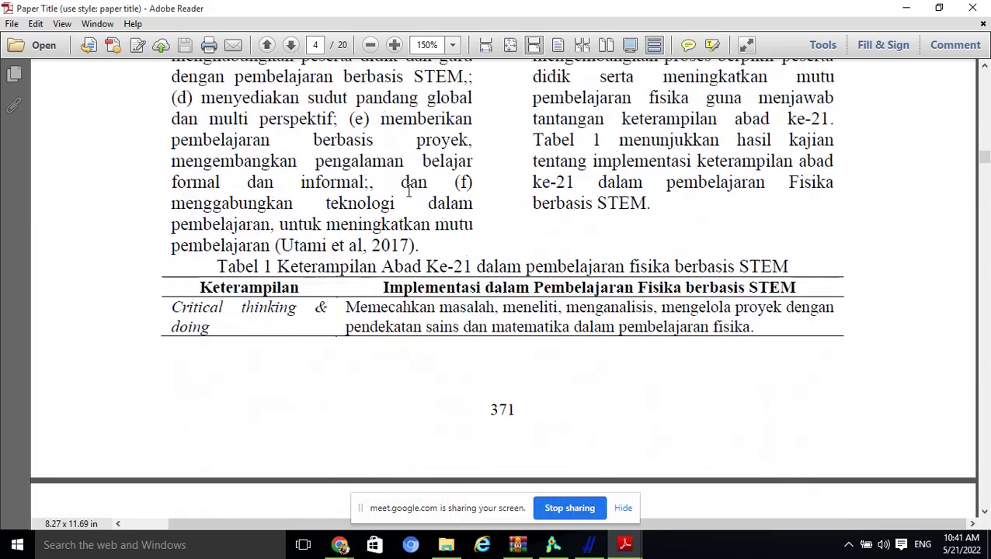
{"action": "scroll", "coordinate": [410, 194], "scroll_direction": "down", "scroll_amount": 6}
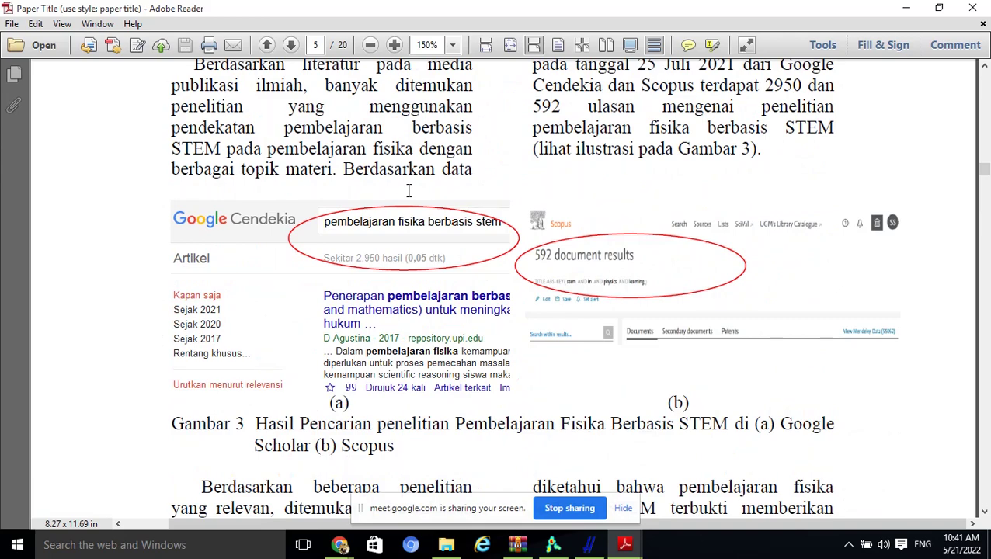
Step: Examine the METODE section, following the Gambar 4 research flowchart, the Scopus search query and the data mapping categories
{"action": "scroll", "coordinate": [409, 191], "scroll_direction": "down", "scroll_amount": 20}
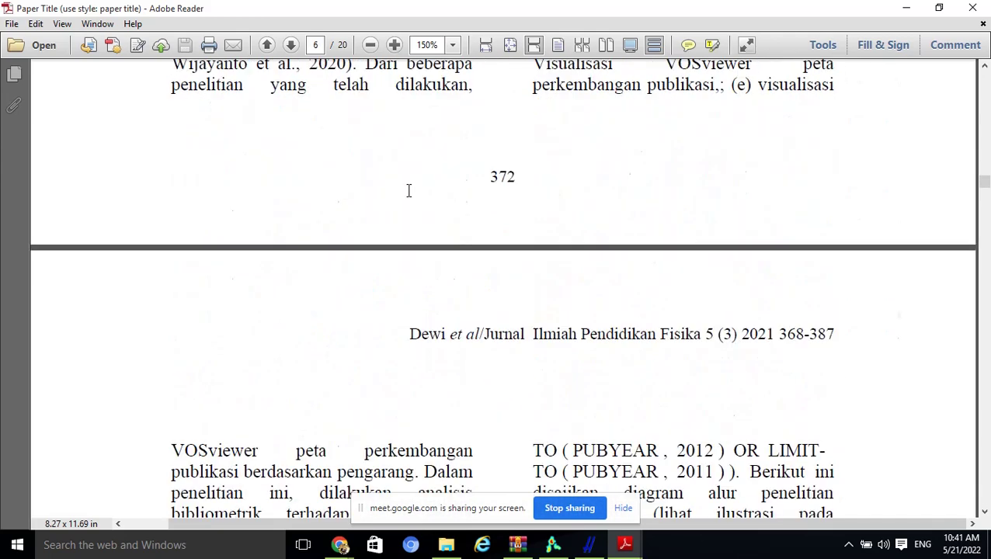
{"action": "scroll", "coordinate": [409, 190], "scroll_direction": "down", "scroll_amount": 13}
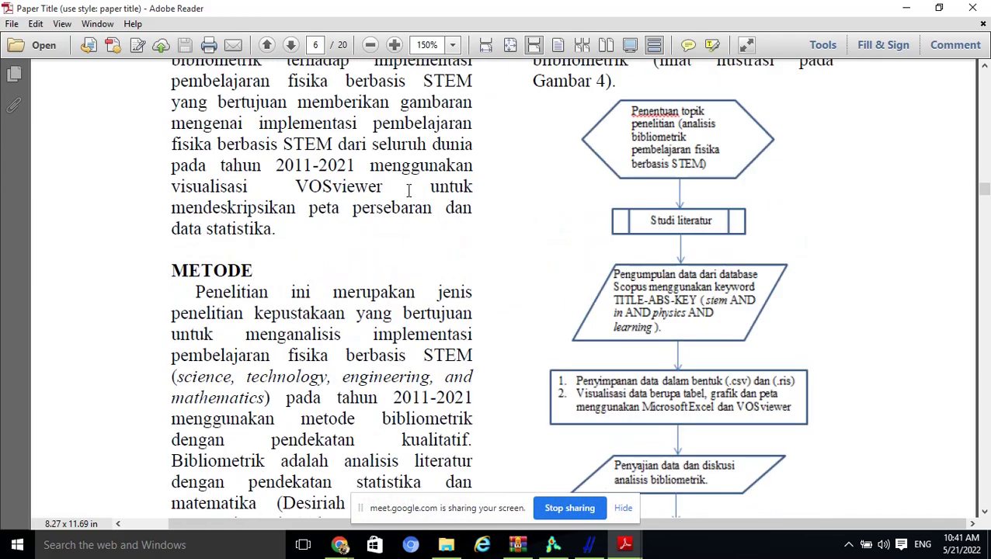
{"action": "scroll", "coordinate": [409, 190], "scroll_direction": "down", "scroll_amount": 4}
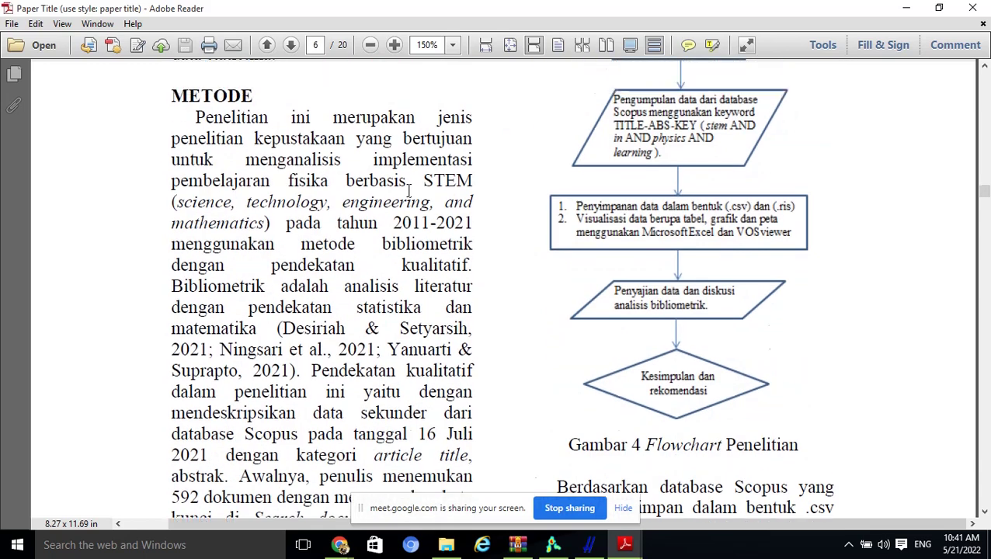
{"action": "scroll", "coordinate": [409, 191], "scroll_direction": "up", "scroll_amount": 3}
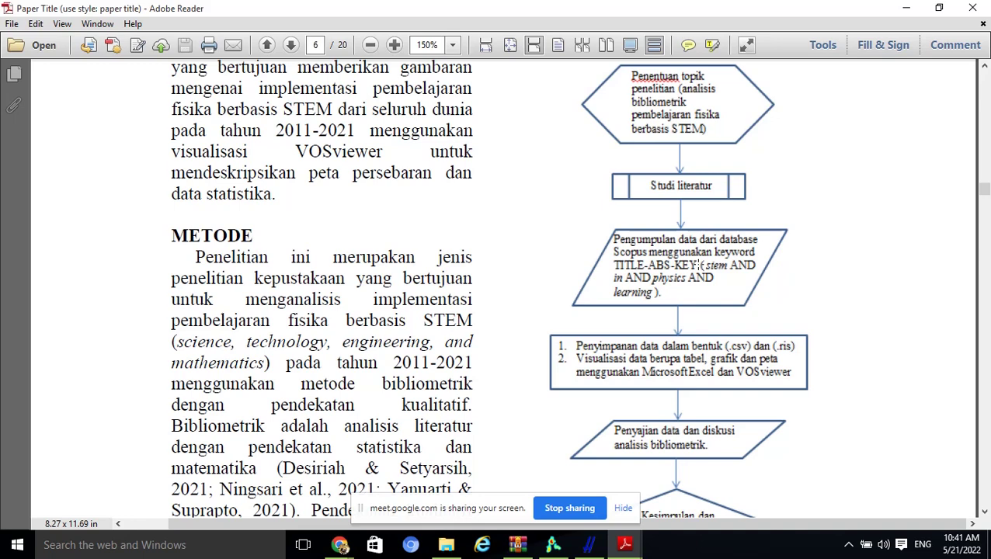
{"action": "scroll", "coordinate": [700, 265], "scroll_direction": "down", "scroll_amount": 3}
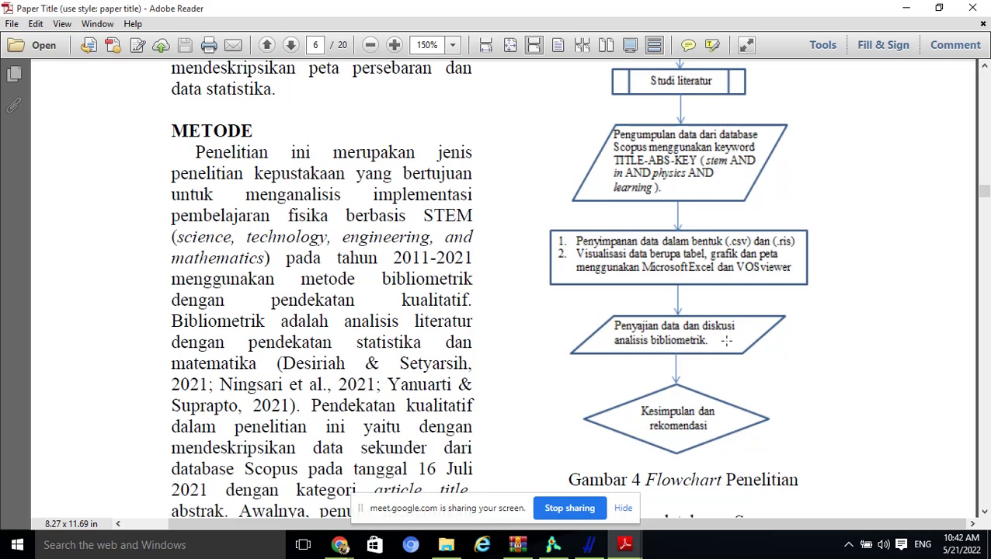
{"action": "scroll", "coordinate": [727, 340], "scroll_direction": "down", "scroll_amount": 6}
{"action": "scroll", "coordinate": [703, 319], "scroll_direction": "down", "scroll_amount": 3}
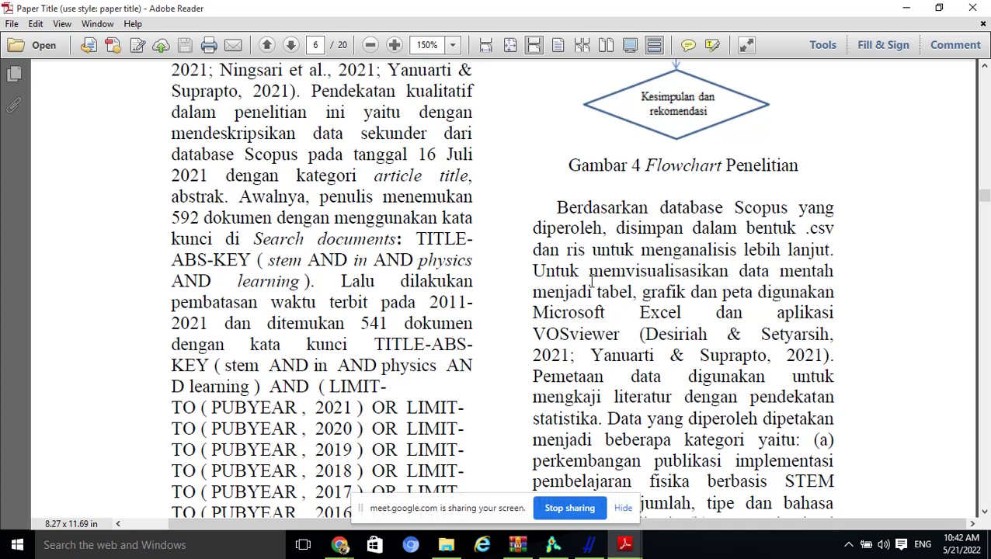
{"action": "scroll", "coordinate": [593, 283], "scroll_direction": "down", "scroll_amount": 4}
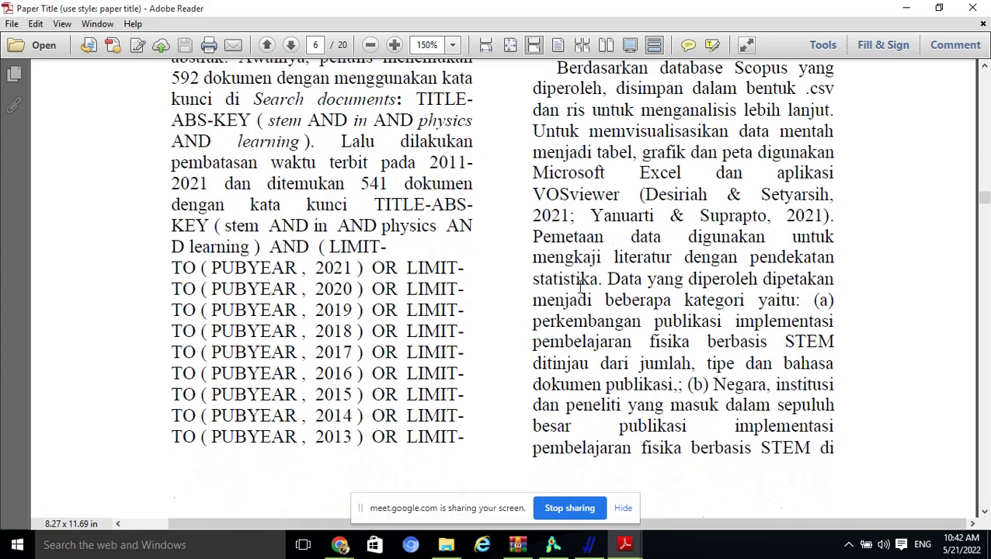
Step: Review the results on publications per year, document types and languages in Gambar 5, Gambar 6 and Tabel 2
{"action": "scroll", "coordinate": [580, 286], "scroll_direction": "down", "scroll_amount": 15}
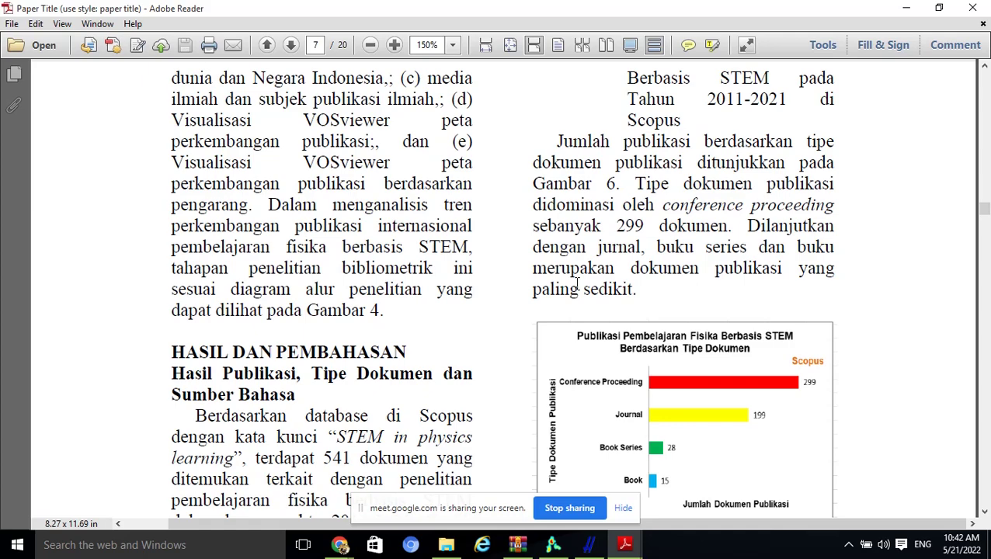
{"action": "scroll", "coordinate": [577, 286], "scroll_direction": "down", "scroll_amount": 8}
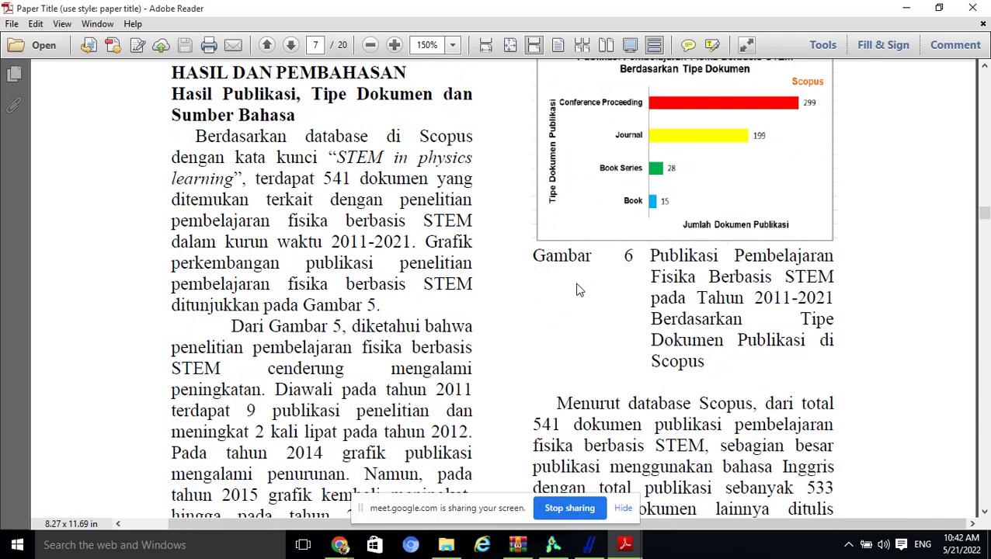
{"action": "scroll", "coordinate": [577, 290], "scroll_direction": "down", "scroll_amount": 16}
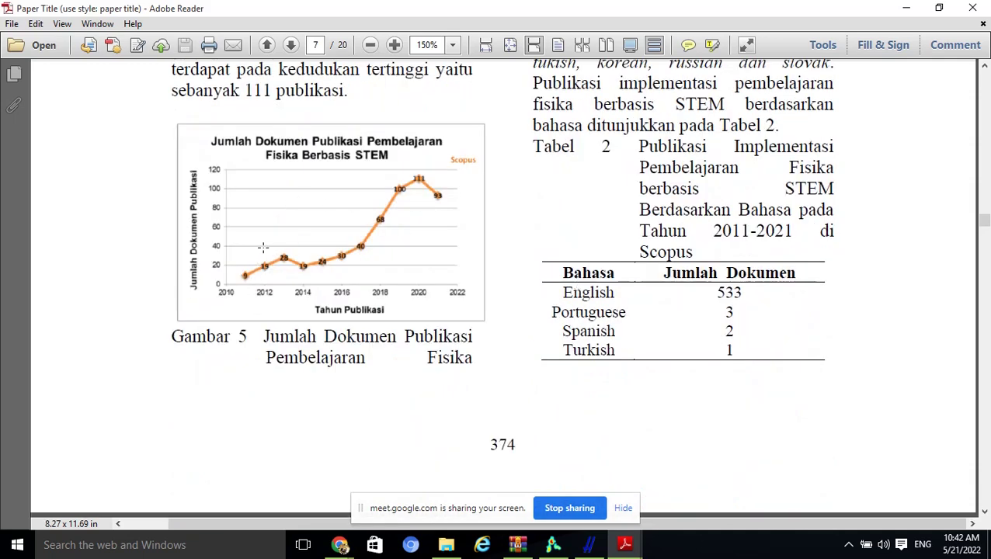
{"action": "scroll", "coordinate": [263, 247], "scroll_direction": "up", "scroll_amount": 1}
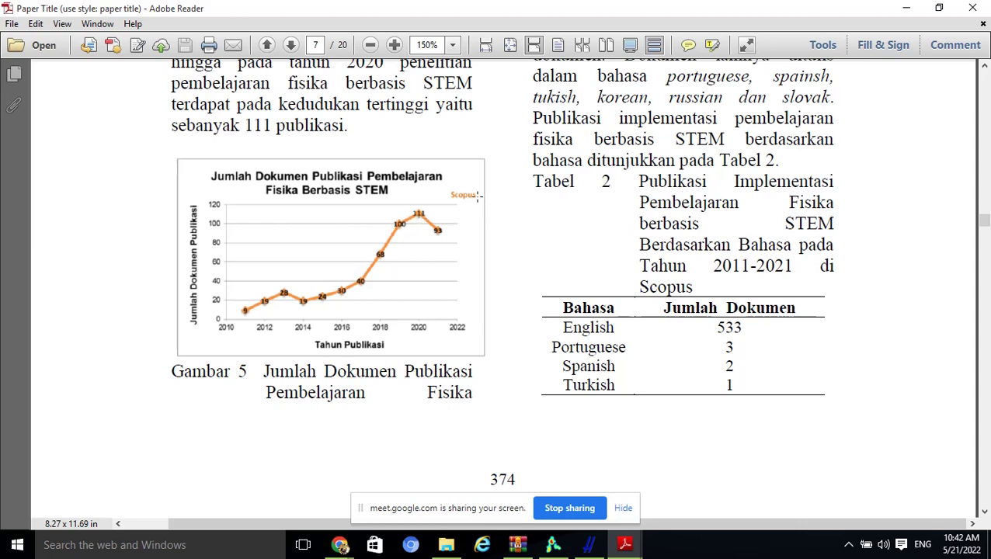
{"action": "scroll", "coordinate": [622, 240], "scroll_direction": "up", "scroll_amount": 10}
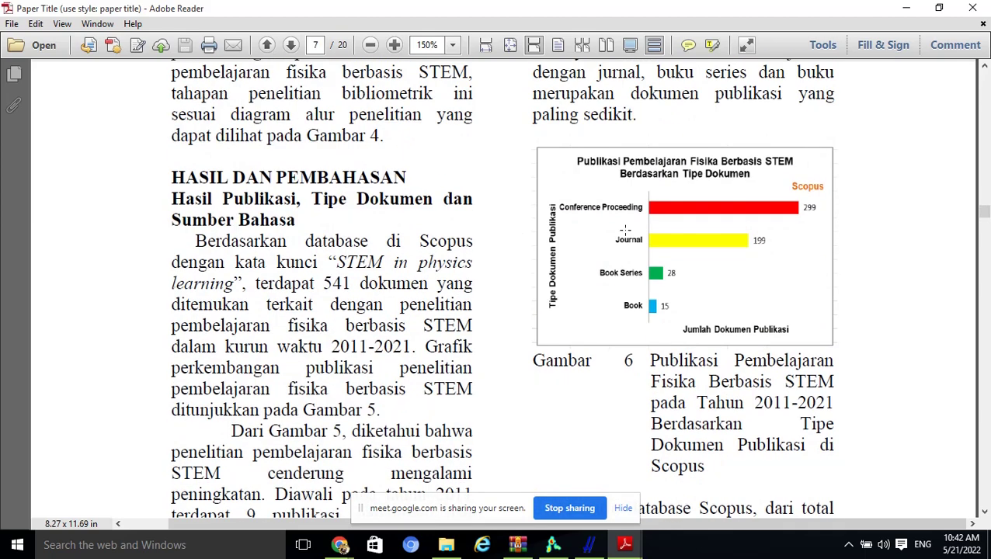
{"action": "scroll", "coordinate": [625, 230], "scroll_direction": "up", "scroll_amount": 1}
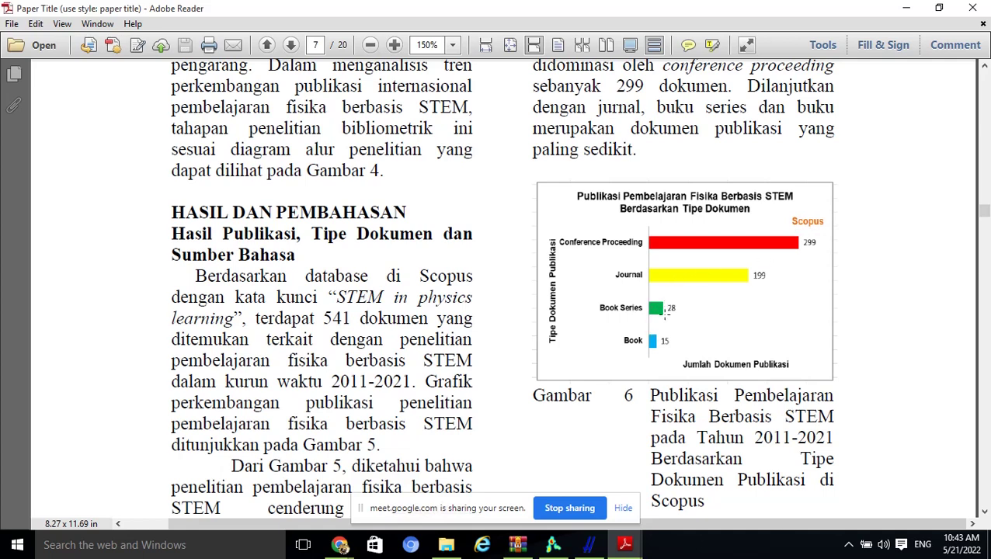
{"action": "scroll", "coordinate": [649, 351], "scroll_direction": "down", "scroll_amount": 10}
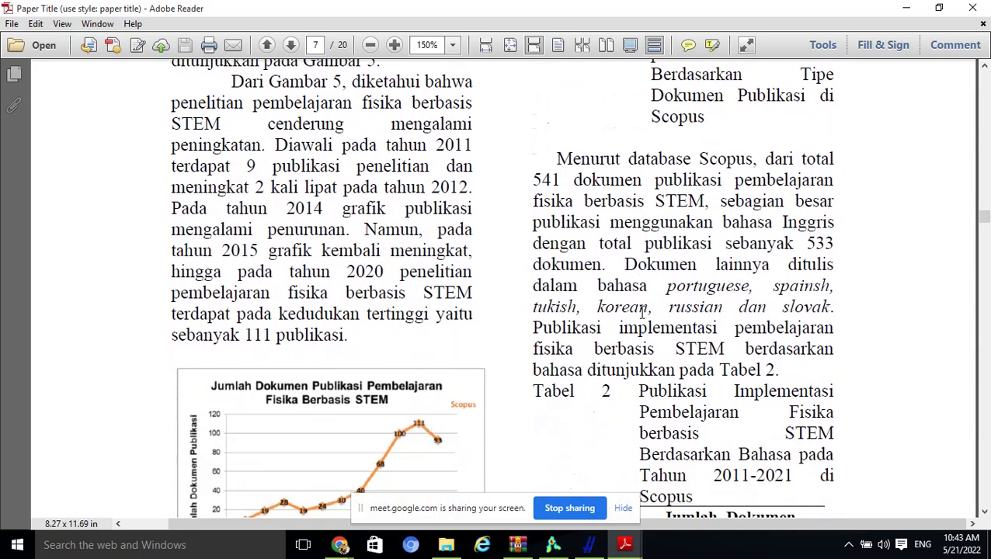
{"action": "scroll", "coordinate": [642, 311], "scroll_direction": "down", "scroll_amount": 2}
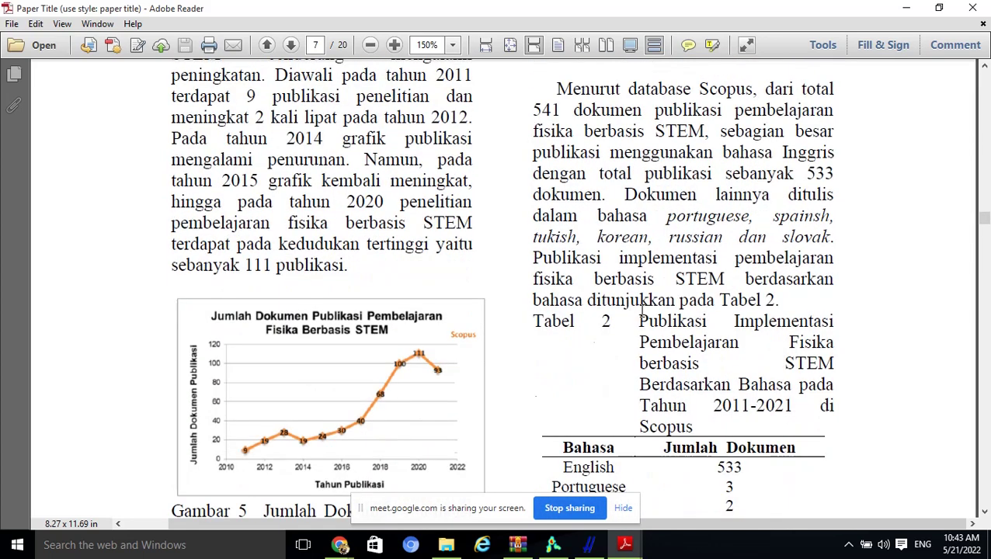
{"action": "scroll", "coordinate": [642, 311], "scroll_direction": "down", "scroll_amount": 4}
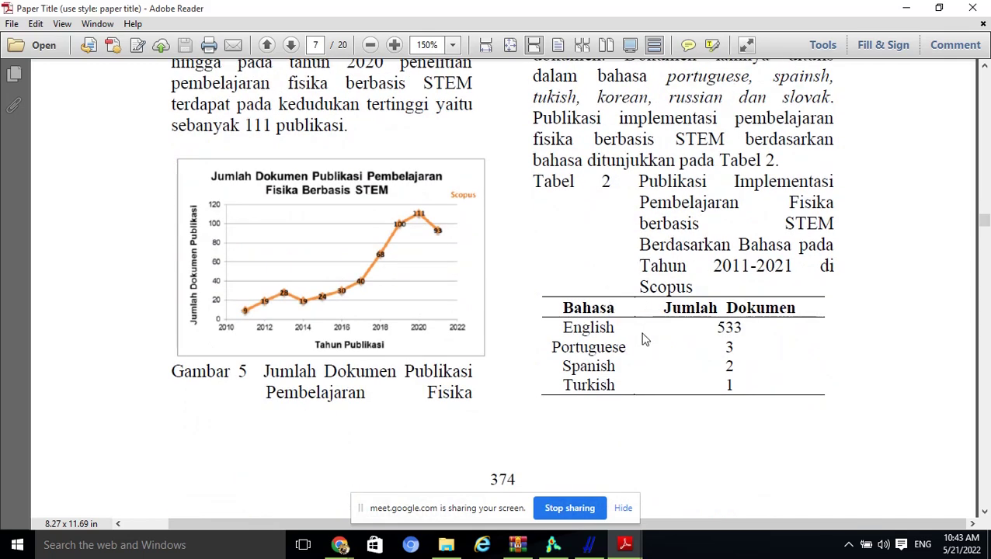
Step: Review the rankings of publishing countries, institutions and researchers in Gambar 7, Gambar 8 and Gambar 9
{"action": "scroll", "coordinate": [642, 347], "scroll_direction": "down", "scroll_amount": 1}
{"action": "scroll", "coordinate": [639, 342], "scroll_direction": "down", "scroll_amount": 9}
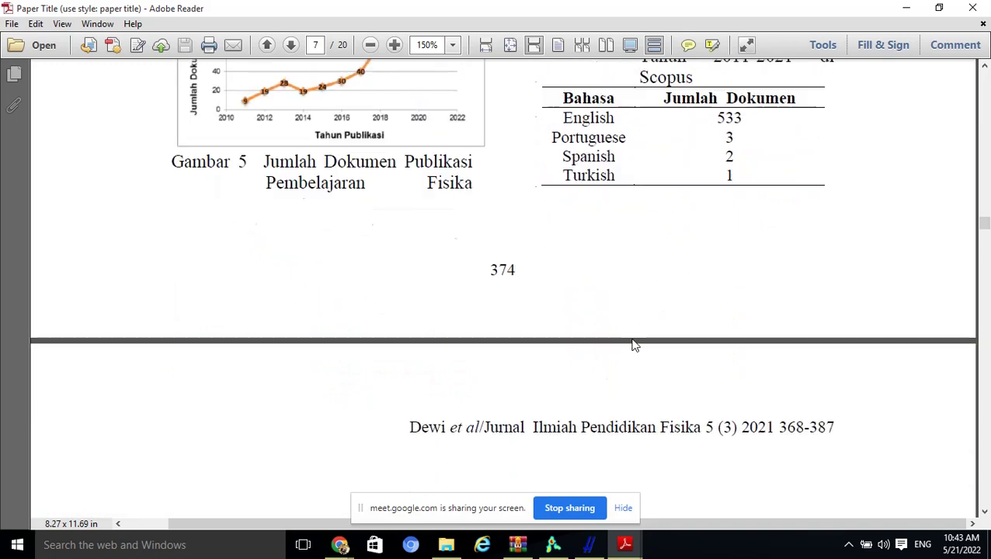
{"action": "scroll", "coordinate": [631, 342], "scroll_direction": "down", "scroll_amount": 2}
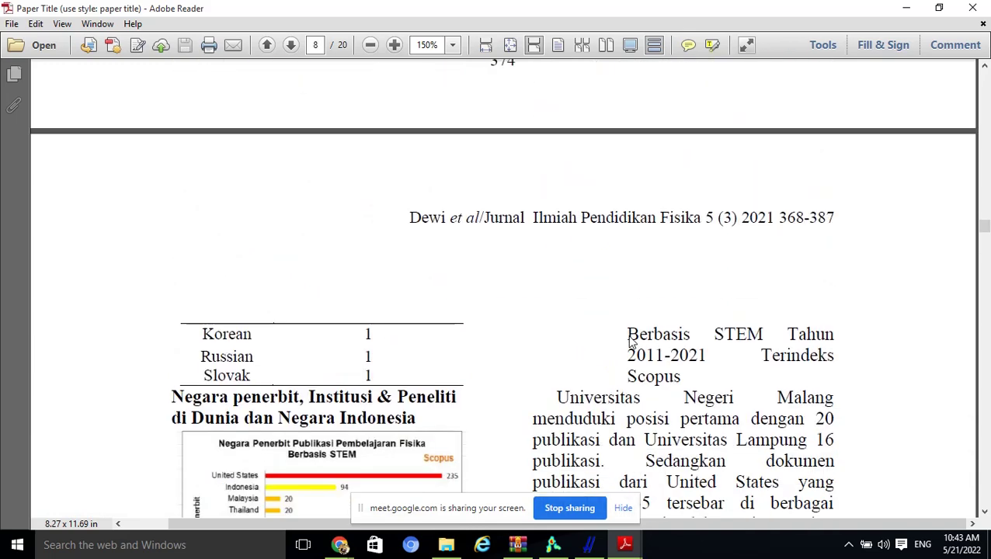
{"action": "scroll", "coordinate": [632, 343], "scroll_direction": "down", "scroll_amount": 3}
{"action": "scroll", "coordinate": [632, 335], "scroll_direction": "down", "scroll_amount": 3}
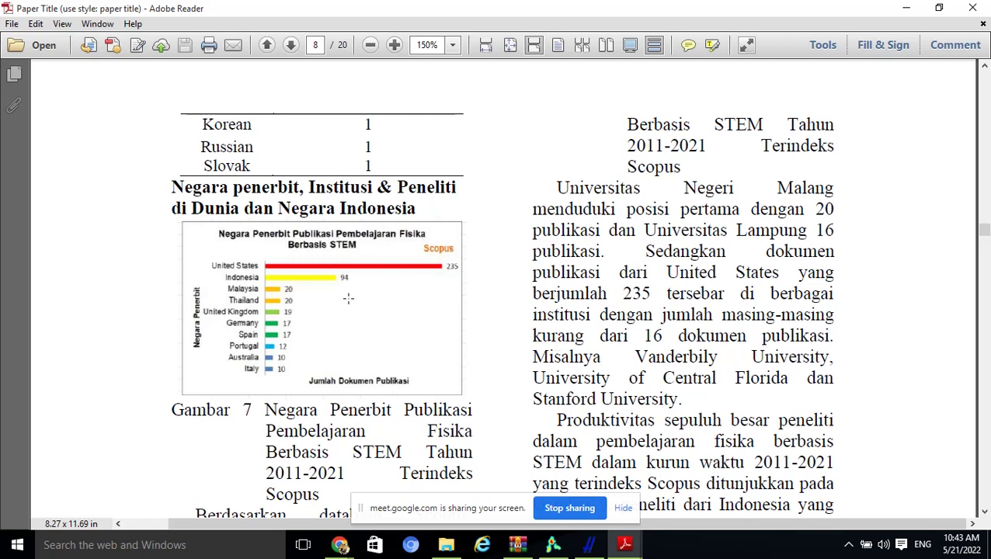
{"action": "scroll", "coordinate": [347, 298], "scroll_direction": "down", "scroll_amount": 5}
{"action": "scroll", "coordinate": [349, 298], "scroll_direction": "down", "scroll_amount": 4}
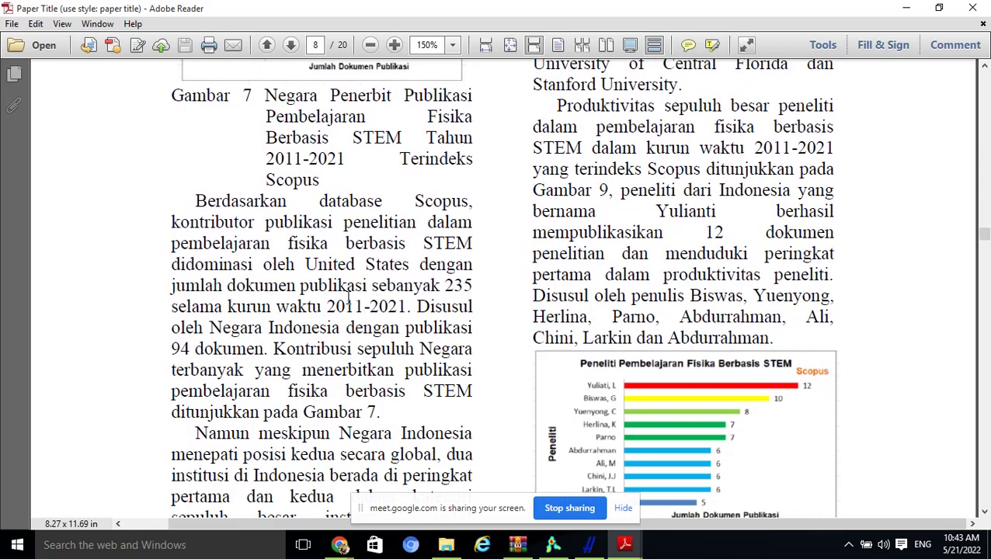
{"action": "scroll", "coordinate": [349, 300], "scroll_direction": "down", "scroll_amount": 3}
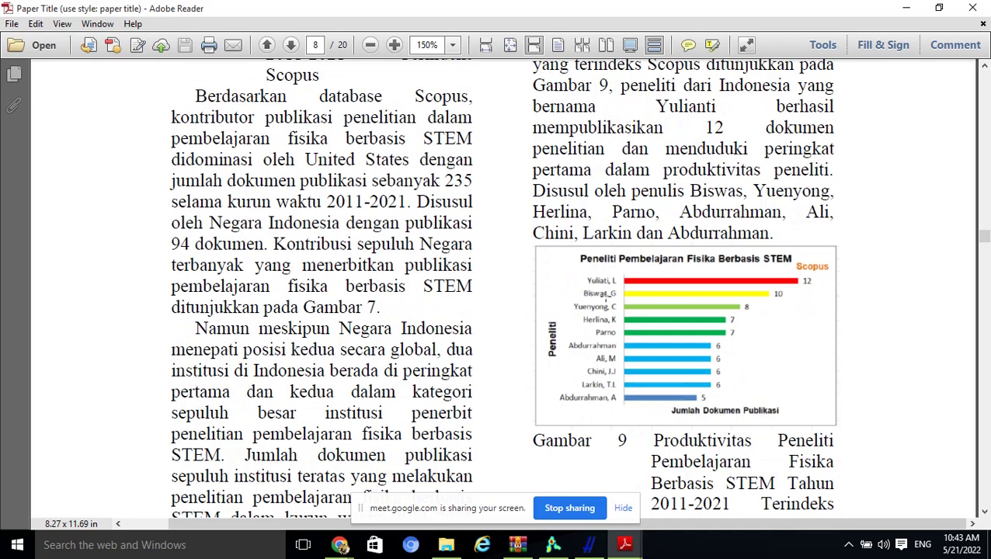
{"action": "scroll", "coordinate": [607, 296], "scroll_direction": "down", "scroll_amount": 3}
{"action": "scroll", "coordinate": [607, 296], "scroll_direction": "down", "scroll_amount": 5}
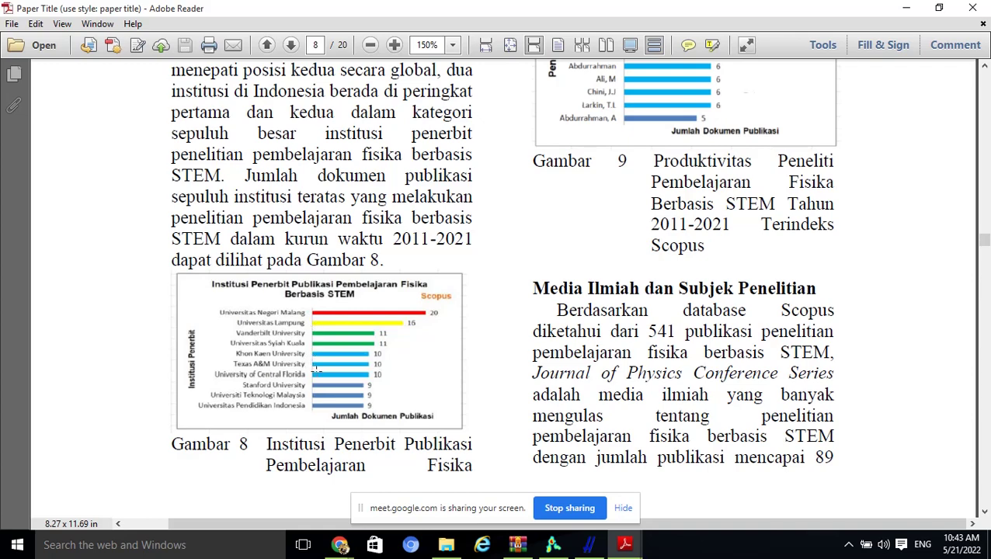
Step: Examine the scientific media and subject data in Tabel 3, Tabel 4 and Gambar 10, ending at the Gambar 11 VOSviewer map
{"action": "scroll", "coordinate": [317, 370], "scroll_direction": "down", "scroll_amount": 10}
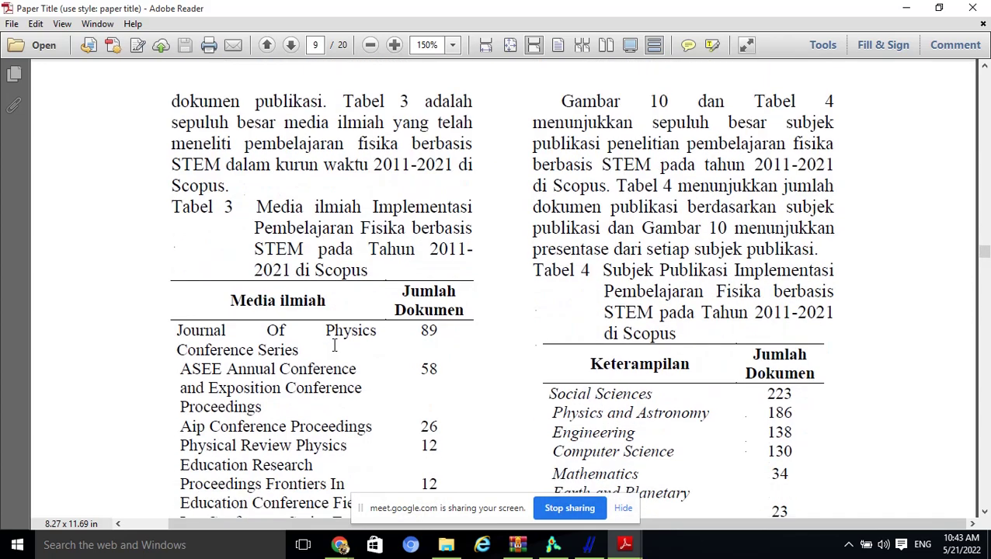
{"action": "scroll", "coordinate": [335, 346], "scroll_direction": "down", "scroll_amount": 2}
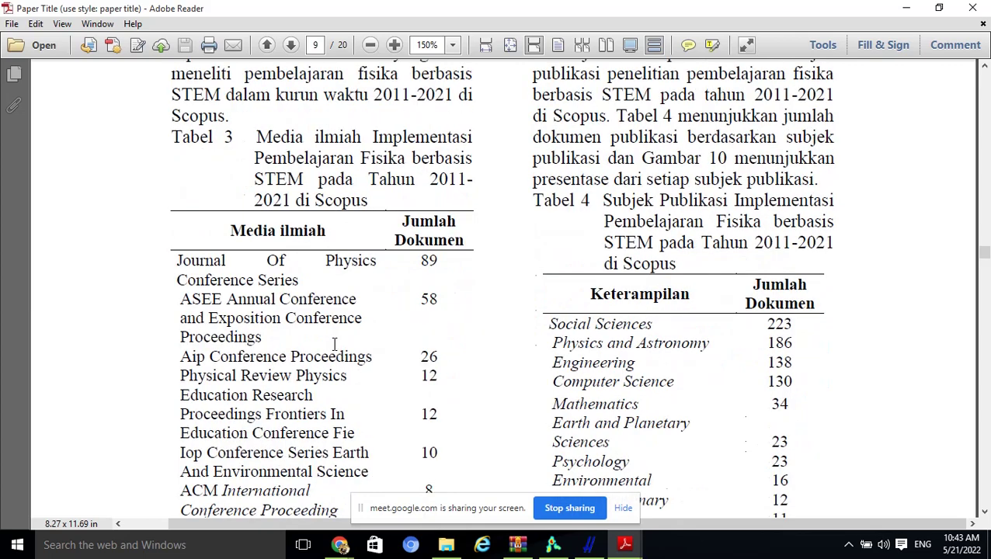
{"action": "scroll", "coordinate": [335, 346], "scroll_direction": "down", "scroll_amount": 2}
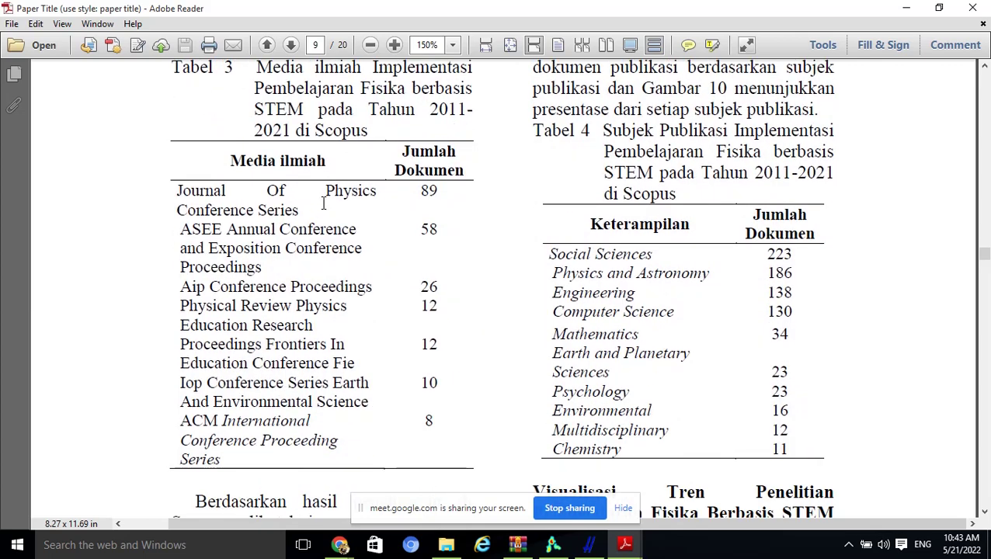
{"action": "scroll", "coordinate": [323, 204], "scroll_direction": "down", "scroll_amount": 20}
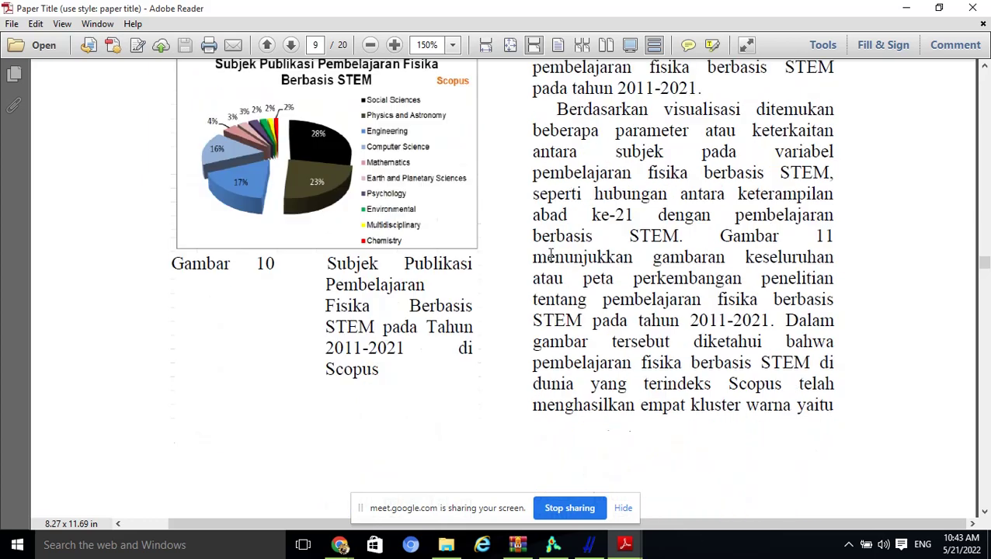
{"action": "scroll", "coordinate": [545, 230], "scroll_direction": "down", "scroll_amount": 10}
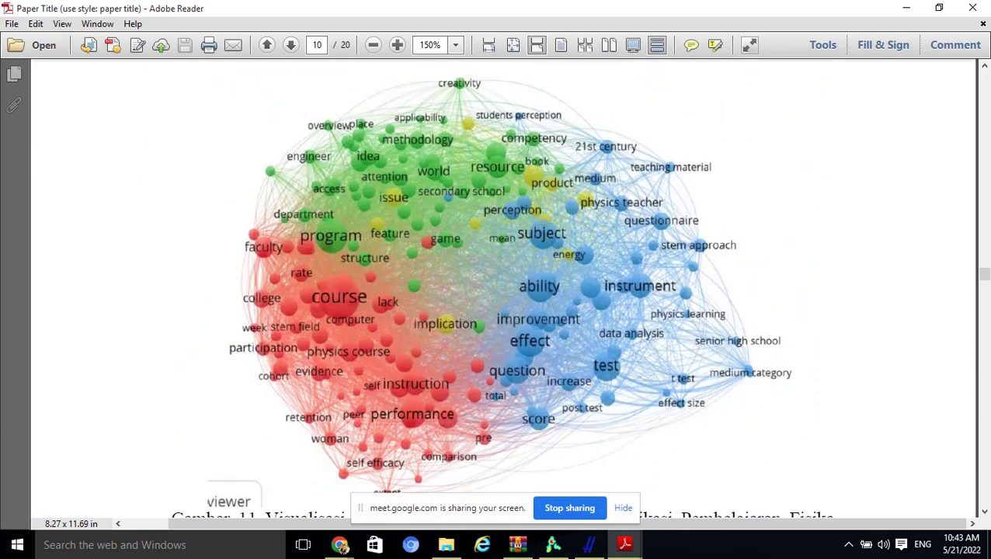
Step: Examine the Gambar 11 VOSviewer cluster map and its explanation, continuing to the maps in Gambar 12 and Gambar 14
{"action": "scroll", "coordinate": [482, 232], "scroll_direction": "up", "scroll_amount": 3}
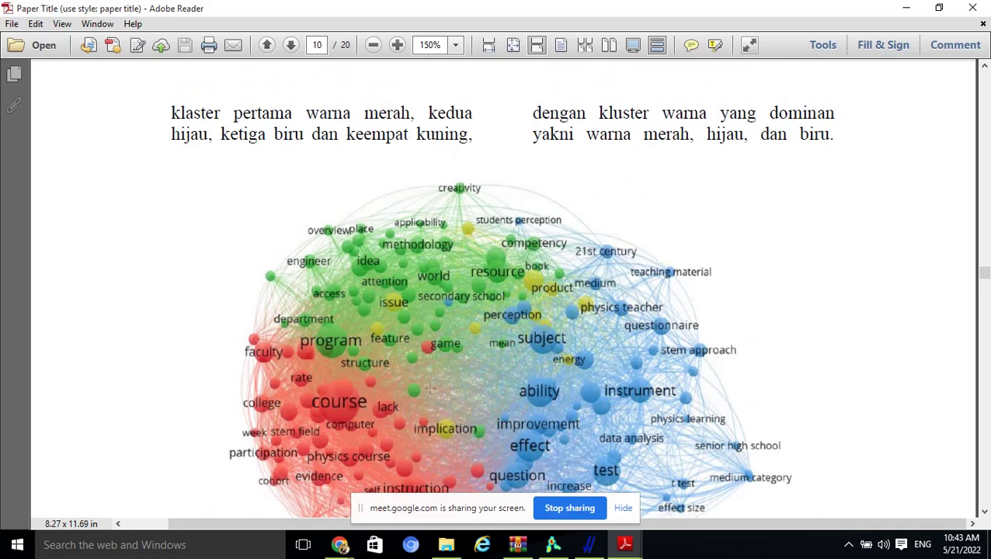
{"action": "scroll", "coordinate": [469, 341], "scroll_direction": "down", "scroll_amount": 2}
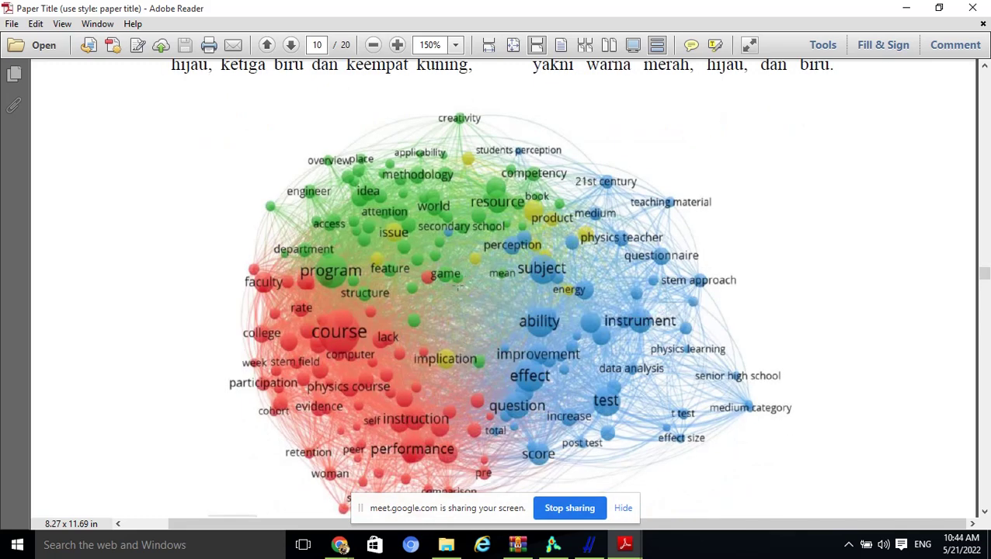
{"action": "scroll", "coordinate": [449, 298], "scroll_direction": "down", "scroll_amount": 7}
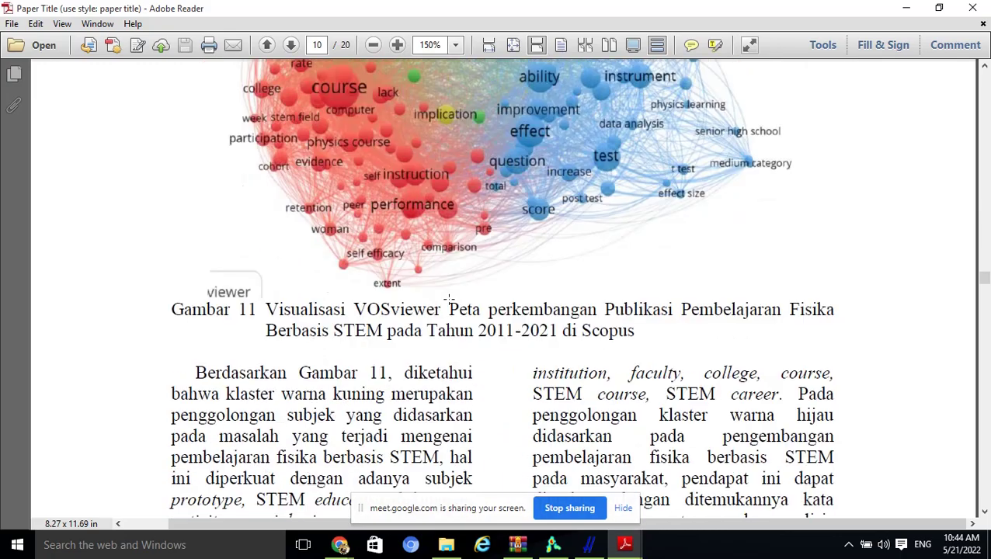
{"action": "scroll", "coordinate": [449, 298], "scroll_direction": "down", "scroll_amount": 20}
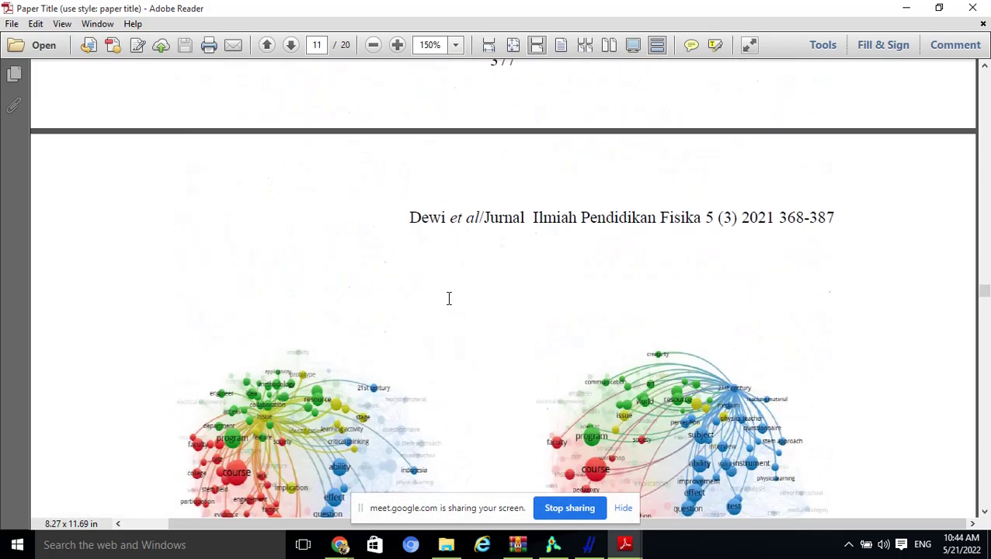
{"action": "scroll", "coordinate": [449, 298], "scroll_direction": "down", "scroll_amount": 5}
{"action": "scroll", "coordinate": [449, 299], "scroll_direction": "down", "scroll_amount": 1}
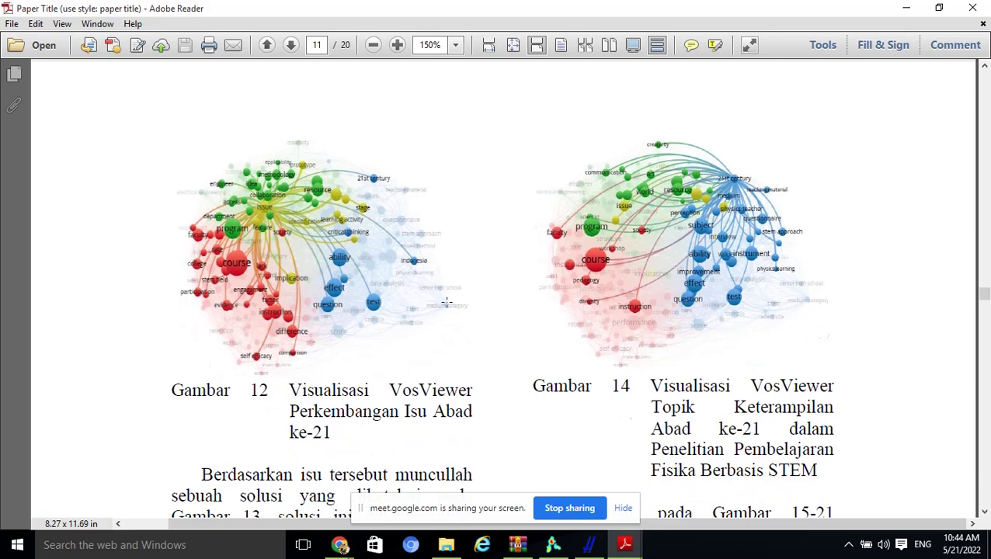
Step: Review the VOSviewer maps of 21st-century skills in Gambar 13 and Gambar 15 to 21, then the related studies in Tabel 5
{"action": "scroll", "coordinate": [707, 318], "scroll_direction": "down", "scroll_amount": 20}
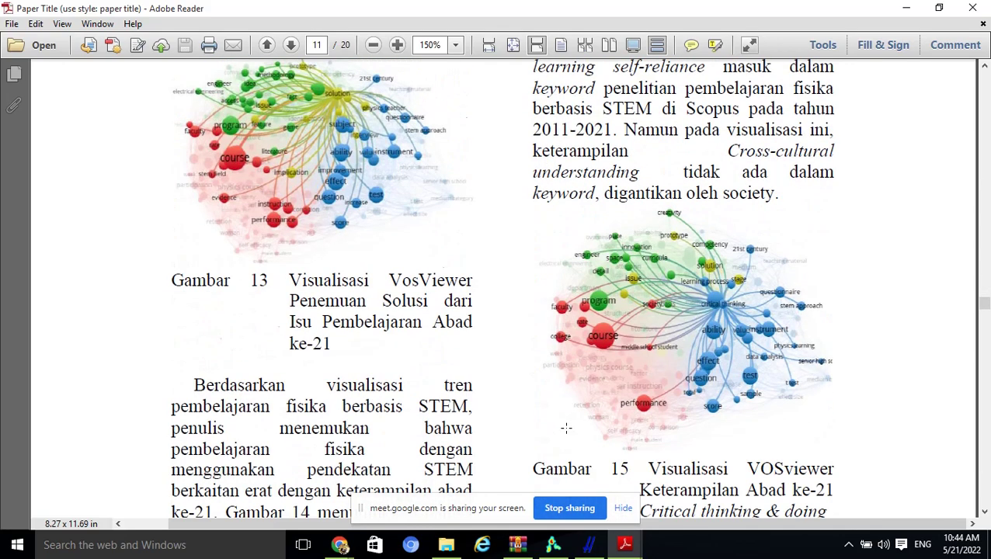
{"action": "scroll", "coordinate": [547, 326], "scroll_direction": "down", "scroll_amount": 5}
{"action": "scroll", "coordinate": [559, 288], "scroll_direction": "down", "scroll_amount": 17}
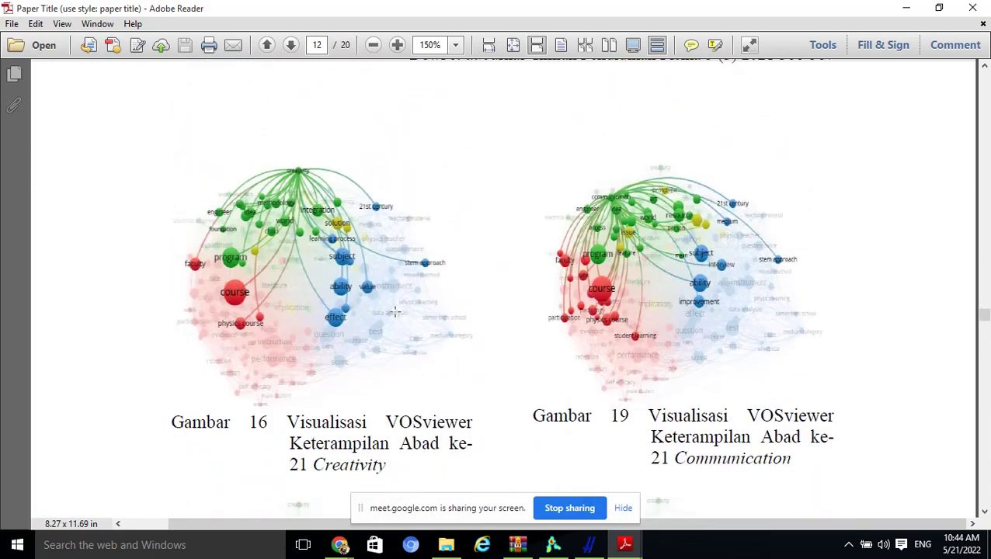
{"action": "scroll", "coordinate": [528, 257], "scroll_direction": "down", "scroll_amount": 14}
{"action": "scroll", "coordinate": [528, 255], "scroll_direction": "down", "scroll_amount": 16}
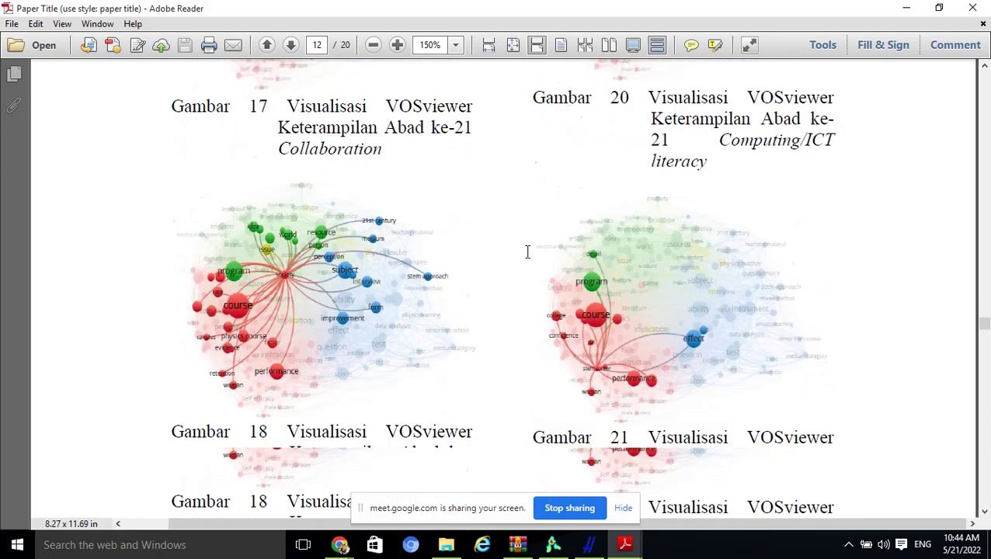
{"action": "scroll", "coordinate": [529, 259], "scroll_direction": "down", "scroll_amount": 15}
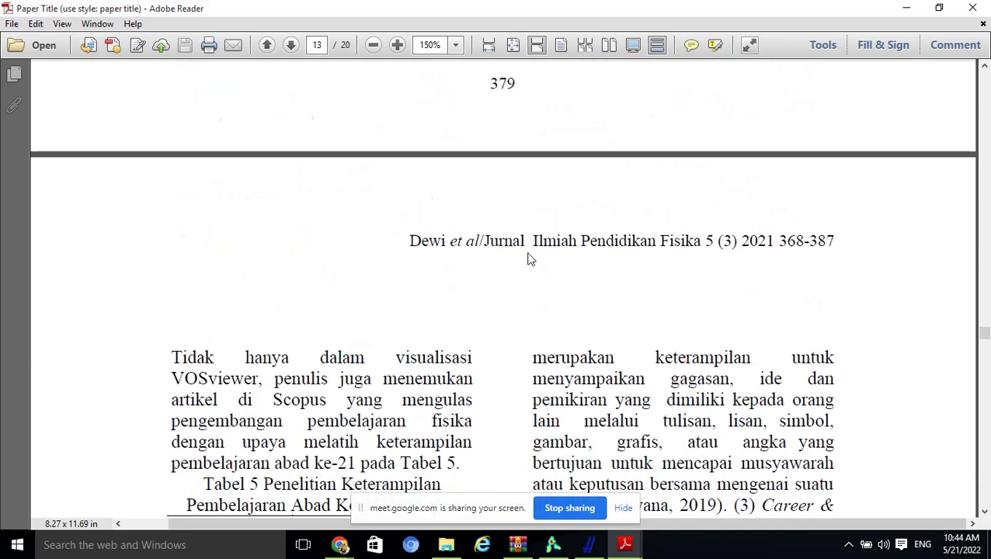
{"action": "scroll", "coordinate": [519, 246], "scroll_direction": "down", "scroll_amount": 8}
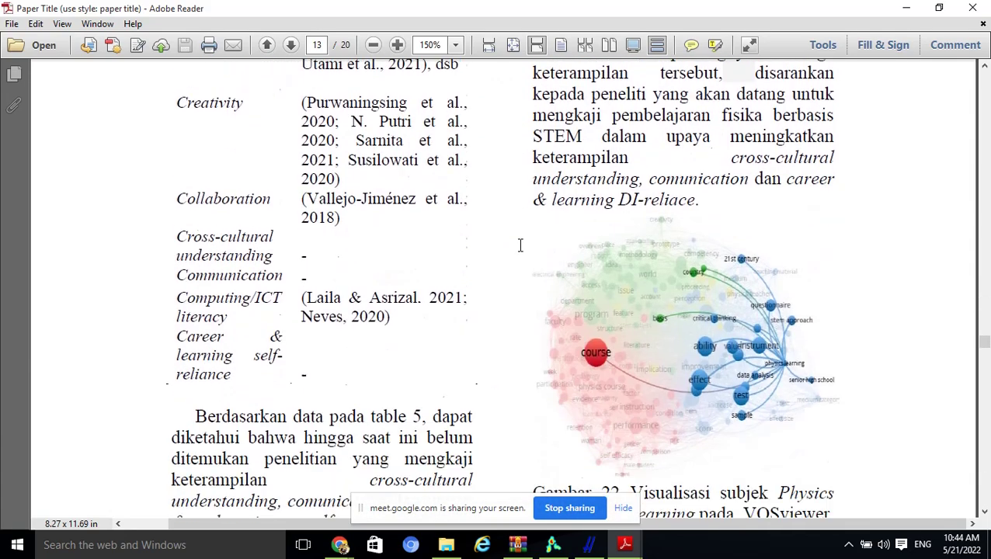
Step: Check the Google Scholar search in Publish or Perish and open SKRIPSI 1-2.pdf from the BIBLIOMETRIK ANALISIS folder
{"action": "left_click", "coordinate": [590, 545]}
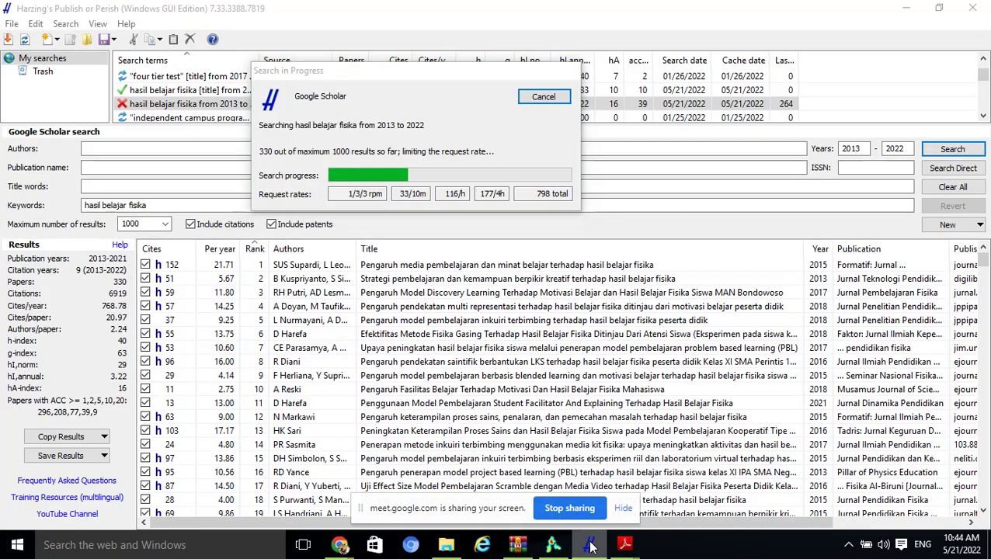
{"action": "left_click", "coordinate": [459, 547]}
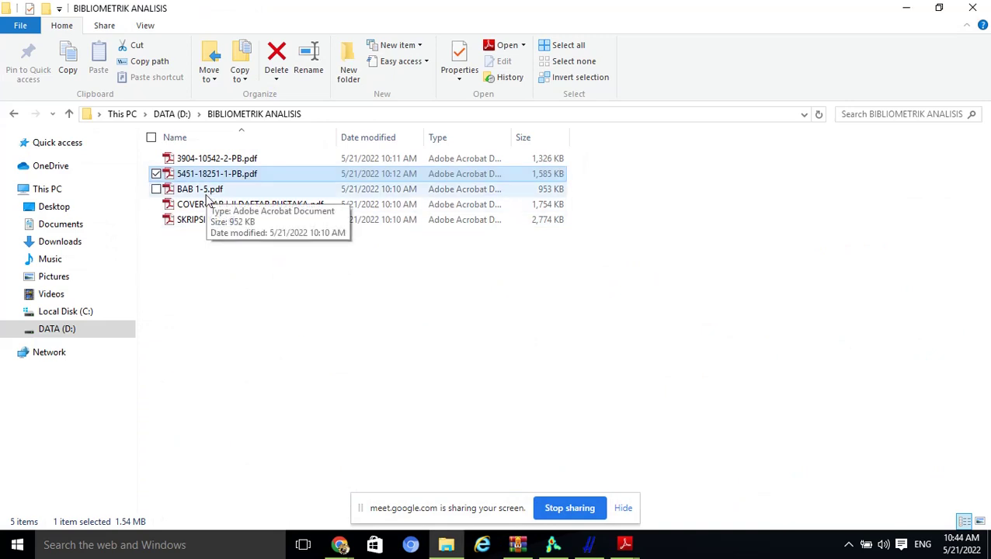
{"action": "double_click", "coordinate": [203, 221]}
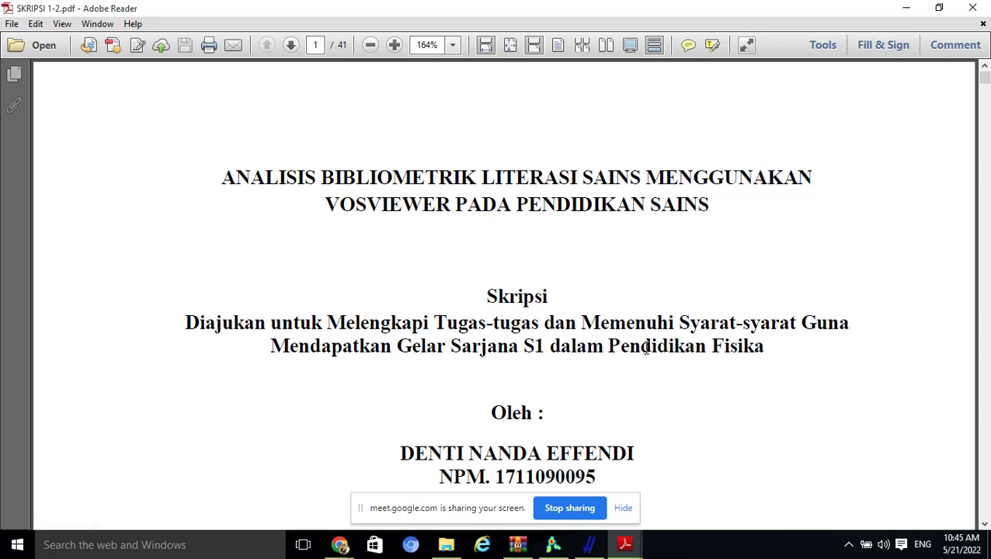
Step: Read the thesis ABSTRAK, marking "scopus diekstraksi" and "44 artikel literasi sains dalam pendidikan dan 3" in the text
{"action": "scroll", "coordinate": [646, 349], "scroll_direction": "down", "scroll_amount": 15}
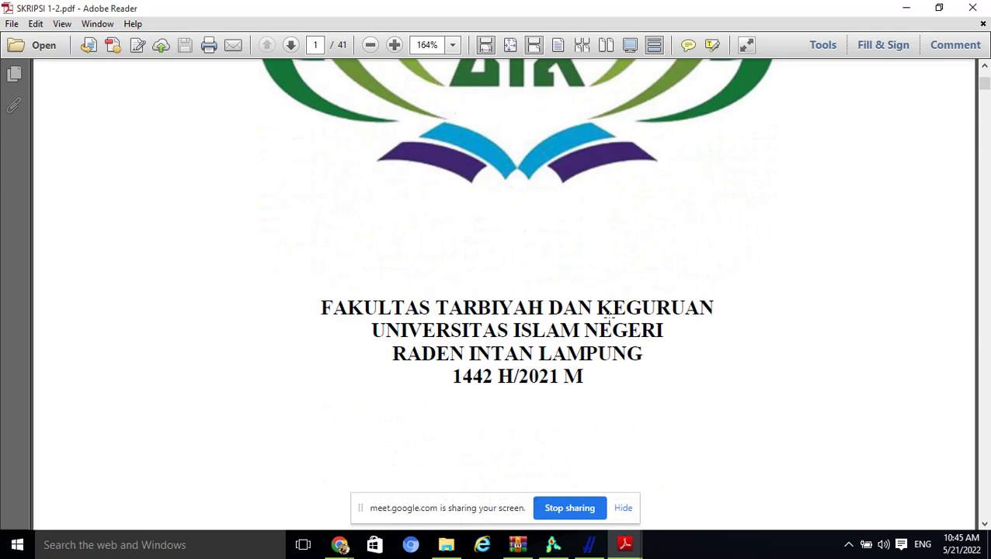
{"action": "scroll", "coordinate": [610, 318], "scroll_direction": "down", "scroll_amount": 10}
{"action": "scroll", "coordinate": [584, 287], "scroll_direction": "down", "scroll_amount": 8}
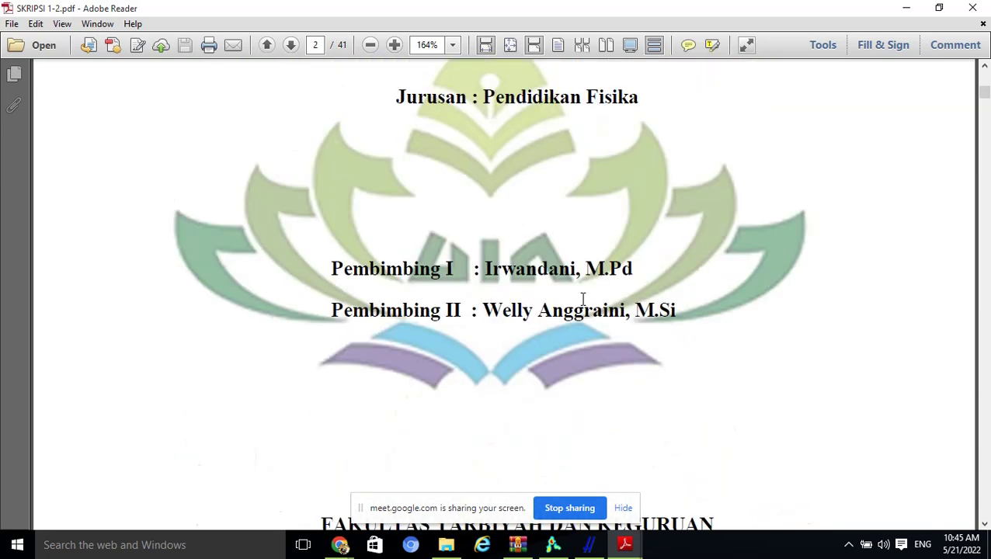
{"action": "scroll", "coordinate": [582, 300], "scroll_direction": "down", "scroll_amount": 20}
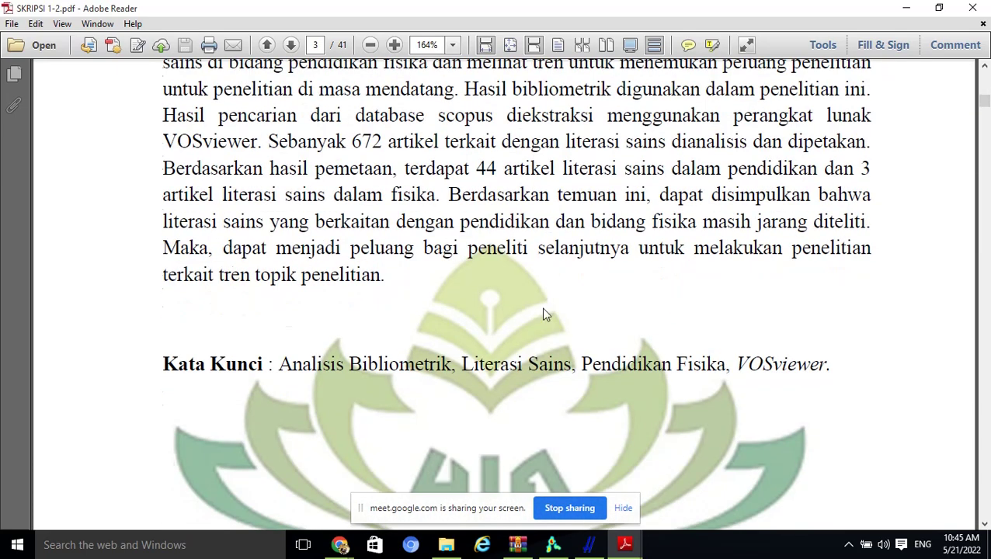
{"action": "scroll", "coordinate": [536, 313], "scroll_direction": "down", "scroll_amount": 1}
{"action": "scroll", "coordinate": [527, 307], "scroll_direction": "up", "scroll_amount": 6}
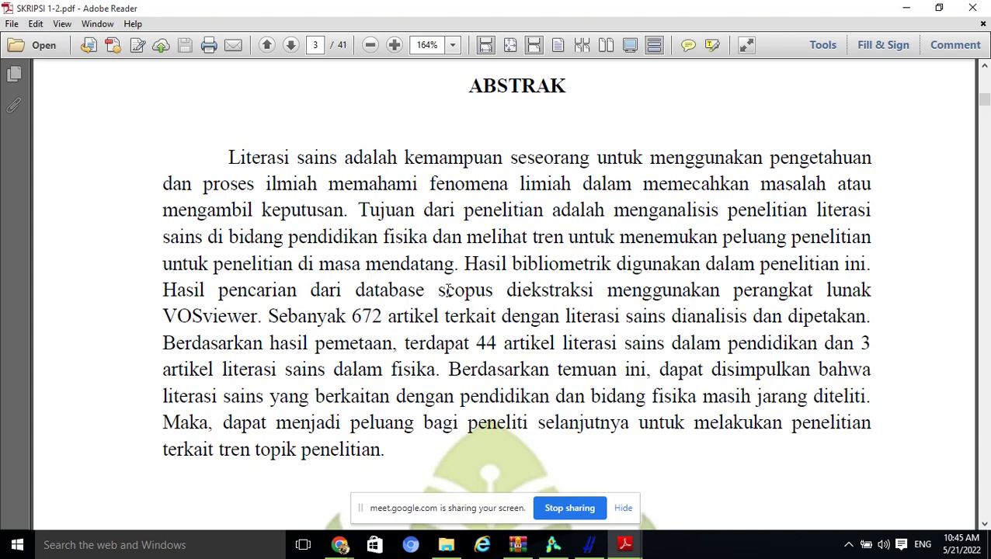
{"action": "left_click_drag", "start_coordinate": [440, 292], "coordinate": [593, 301]}
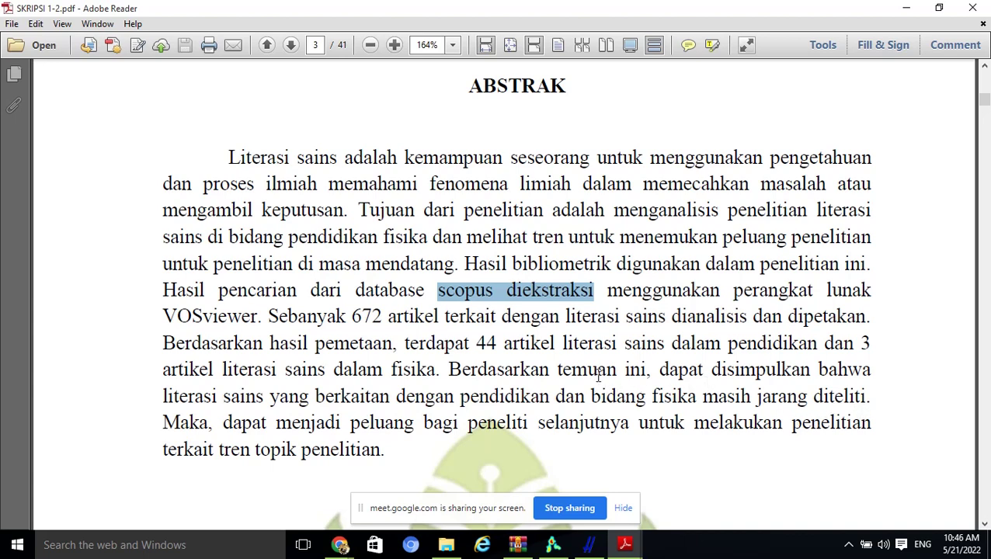
{"action": "left_click_drag", "start_coordinate": [478, 350], "coordinate": [882, 343]}
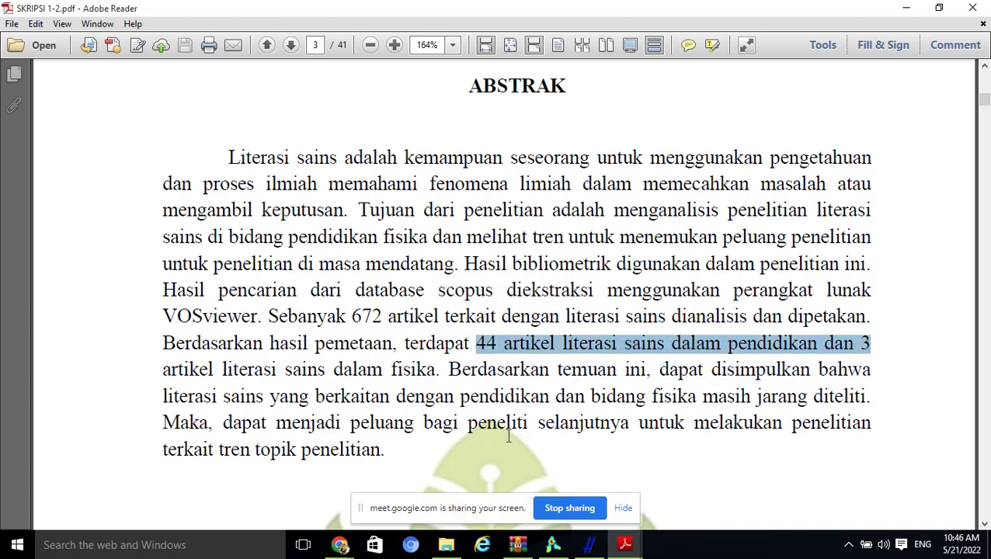
{"action": "scroll", "coordinate": [349, 446], "scroll_direction": "down", "scroll_amount": 1}
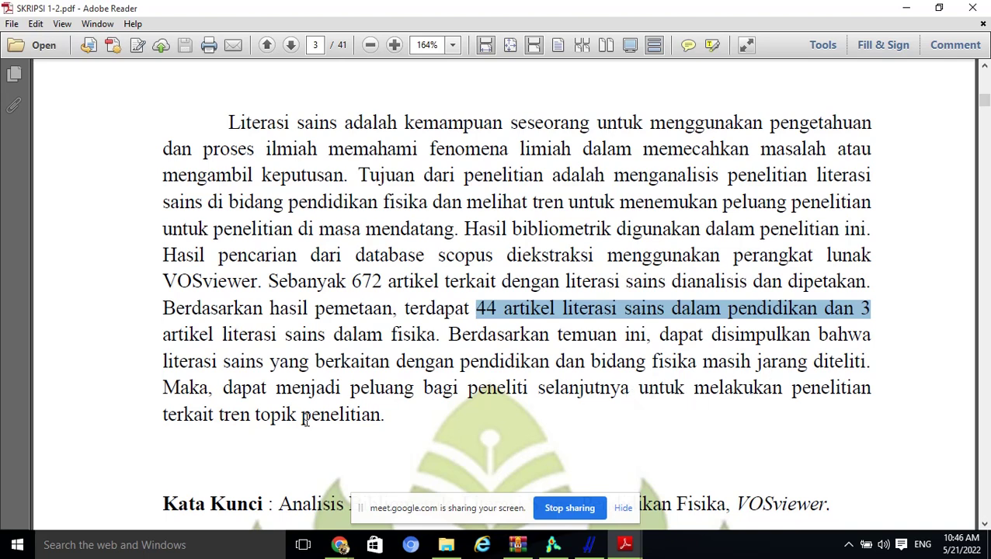
Step: Look through the thesis front matter from the SURAT PERNYATAAN and approval pages to the motto and dedication
{"action": "scroll", "coordinate": [306, 419], "scroll_direction": "down", "scroll_amount": 10}
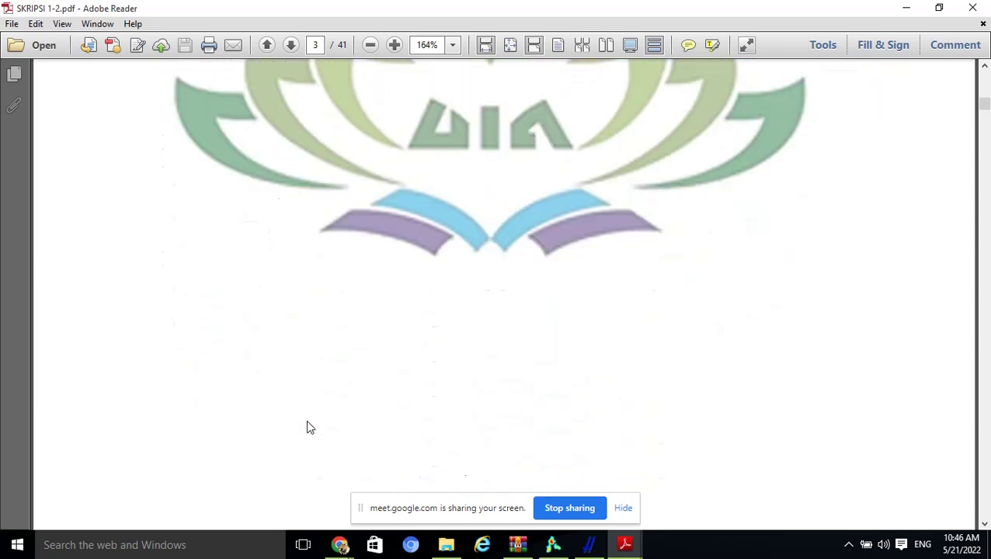
{"action": "scroll", "coordinate": [308, 427], "scroll_direction": "down", "scroll_amount": 10}
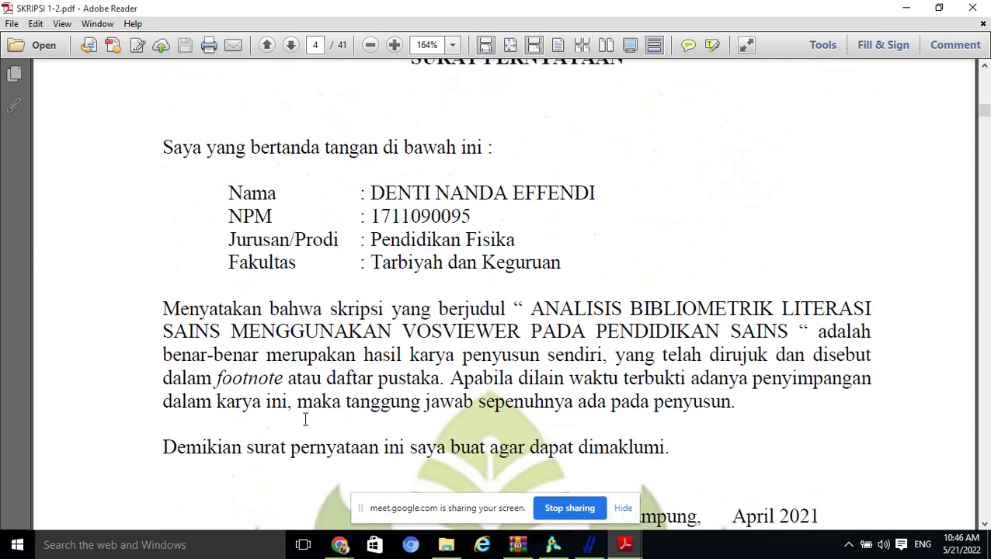
{"action": "scroll", "coordinate": [306, 421], "scroll_direction": "down", "scroll_amount": 10}
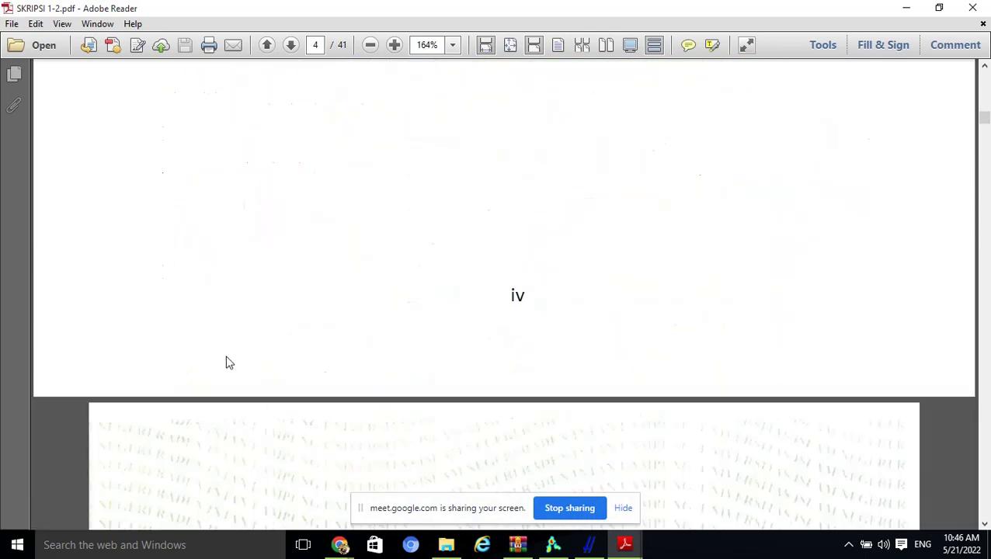
{"action": "scroll", "coordinate": [225, 356], "scroll_direction": "down", "scroll_amount": 10}
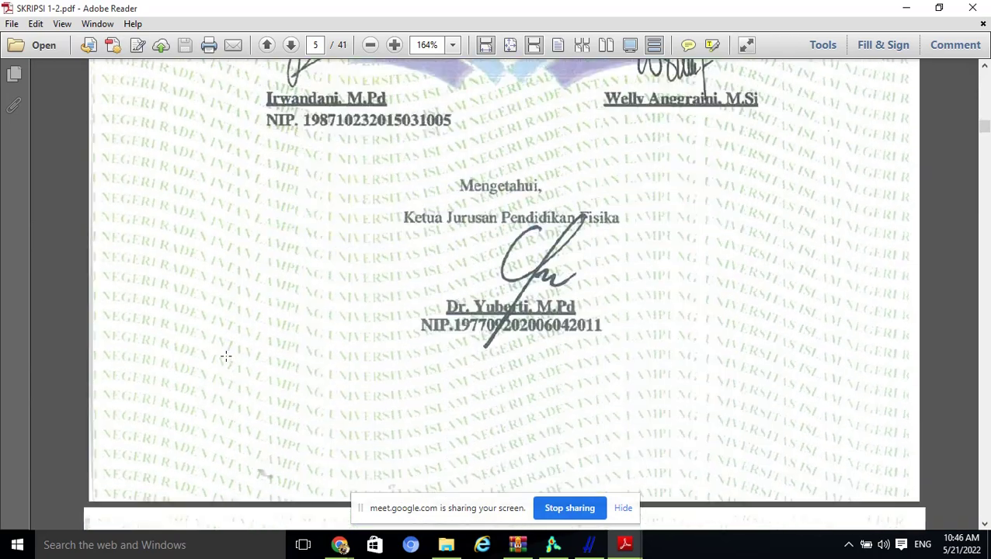
{"action": "scroll", "coordinate": [225, 356], "scroll_direction": "down", "scroll_amount": 10}
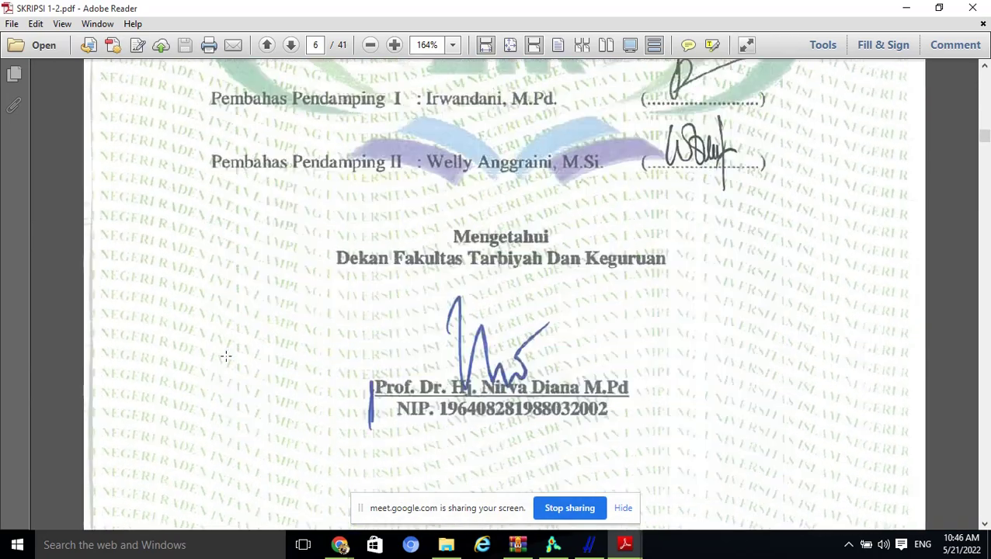
{"action": "scroll", "coordinate": [216, 366], "scroll_direction": "down", "scroll_amount": 5}
{"action": "scroll", "coordinate": [821, 199], "scroll_direction": "down", "scroll_amount": 8}
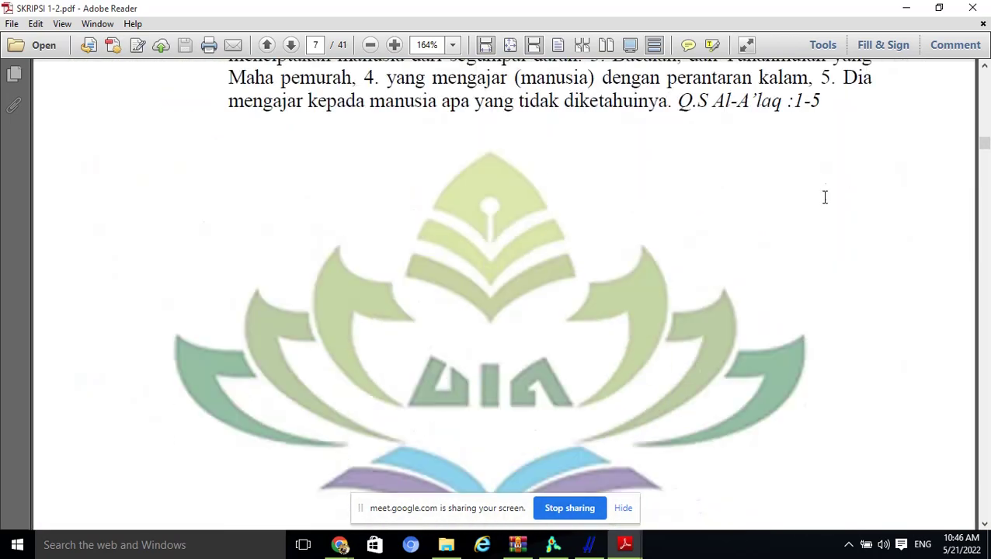
{"action": "scroll", "coordinate": [808, 202], "scroll_direction": "down", "scroll_amount": 10}
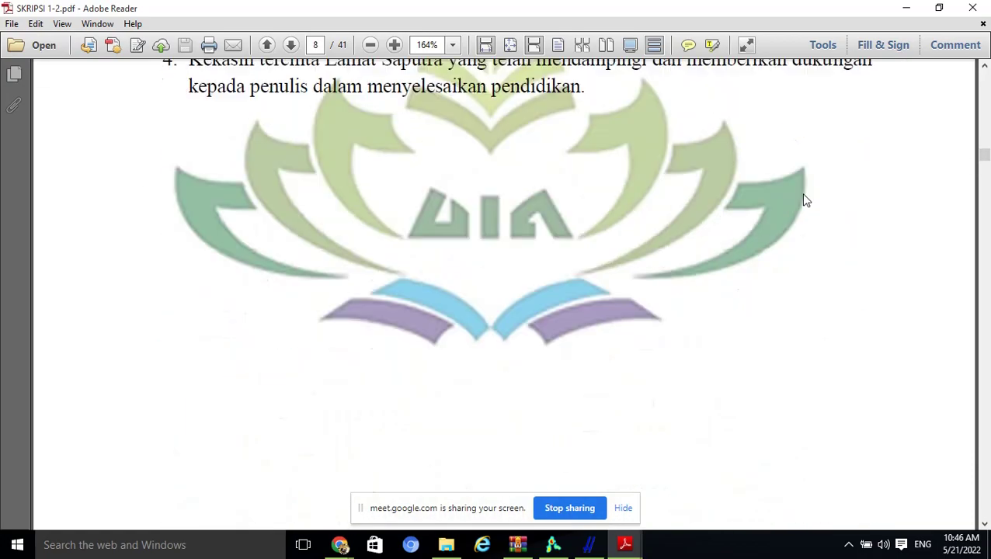
{"action": "scroll", "coordinate": [802, 194], "scroll_direction": "up", "scroll_amount": 3}
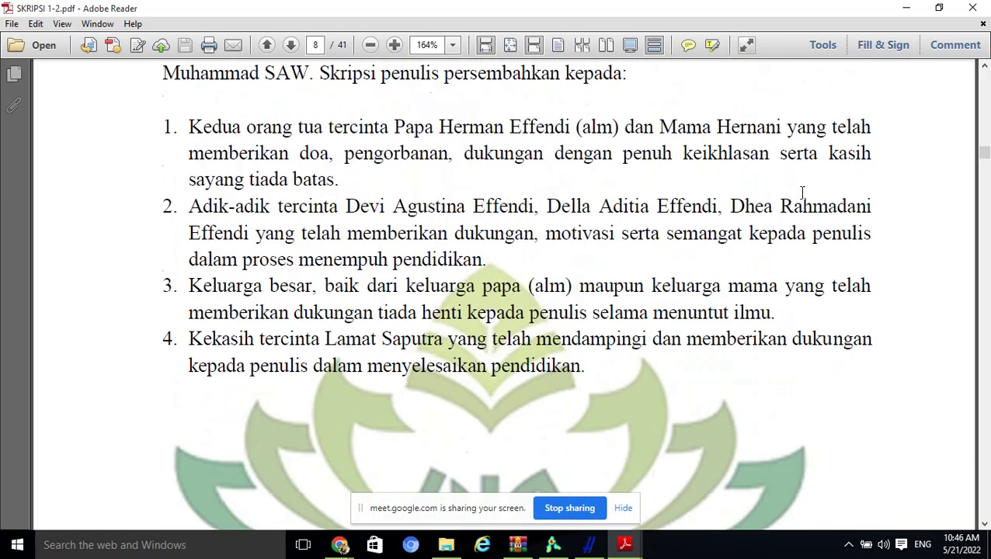
Step: Minimize the document windows to return to the "hasil belajar fisika" search in Publish or Perish
{"action": "left_click", "coordinate": [917, 10]}
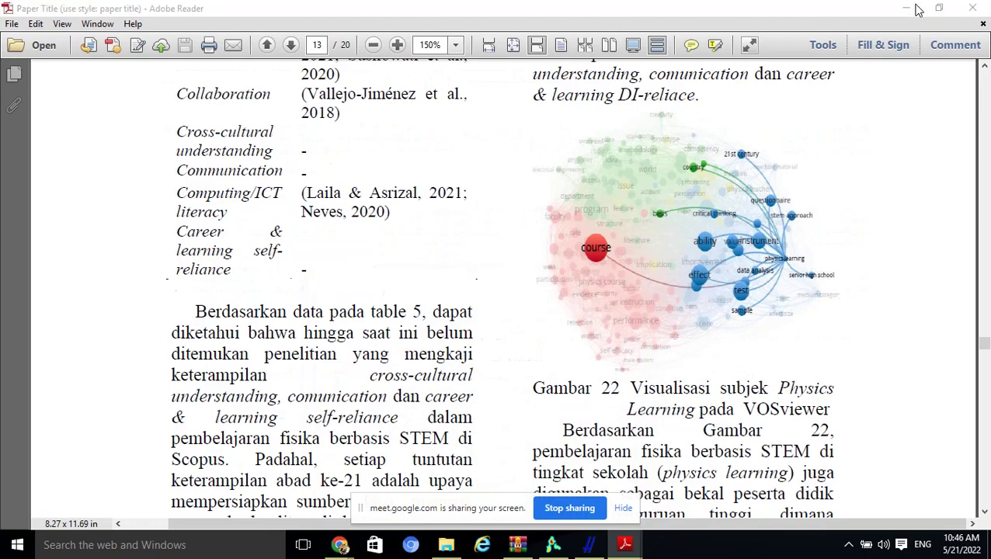
{"action": "left_click", "coordinate": [917, 9]}
{"action": "left_click", "coordinate": [917, 9]}
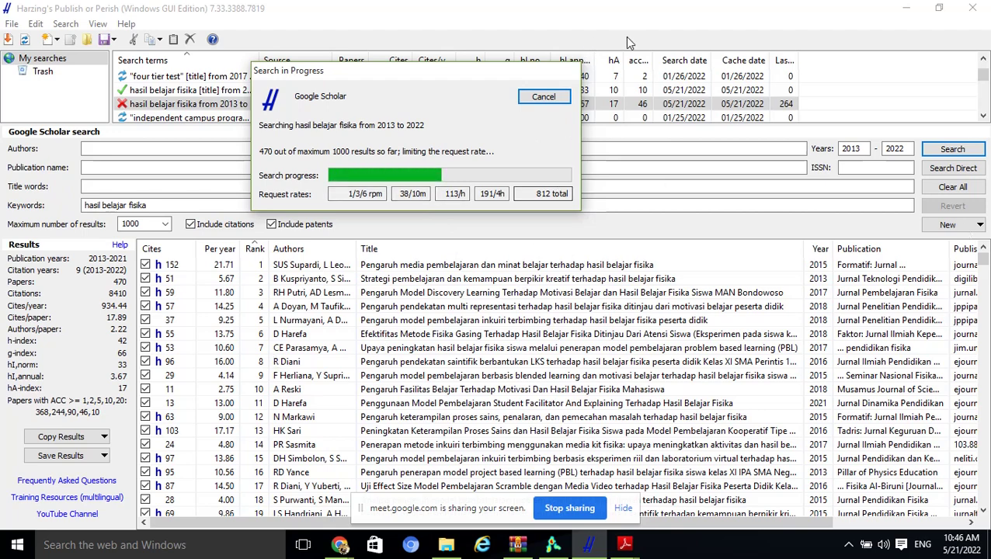
Step: Switch to VOSviewer and start a new map based on text data, reading it from reference manager files
{"action": "left_click", "coordinate": [552, 546]}
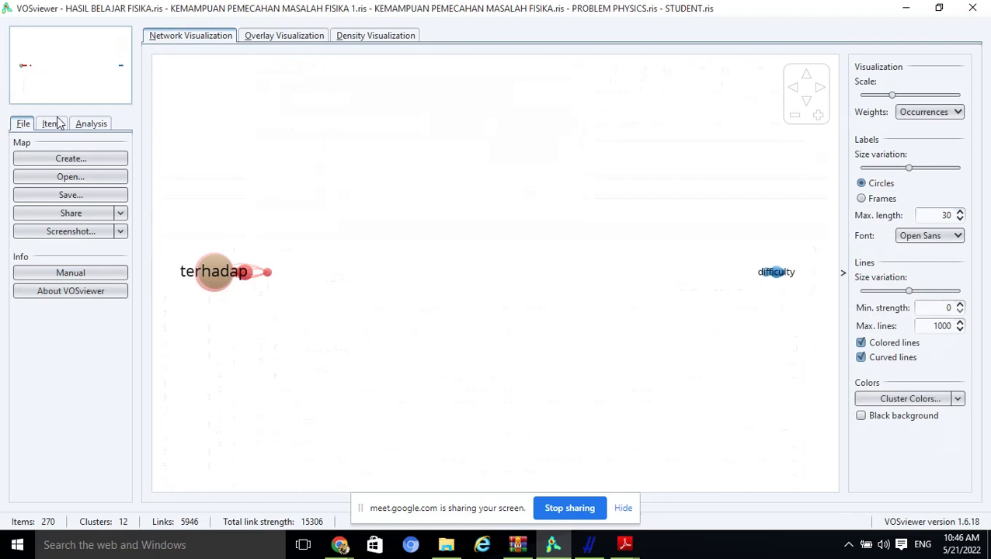
{"action": "left_click", "coordinate": [70, 159]}
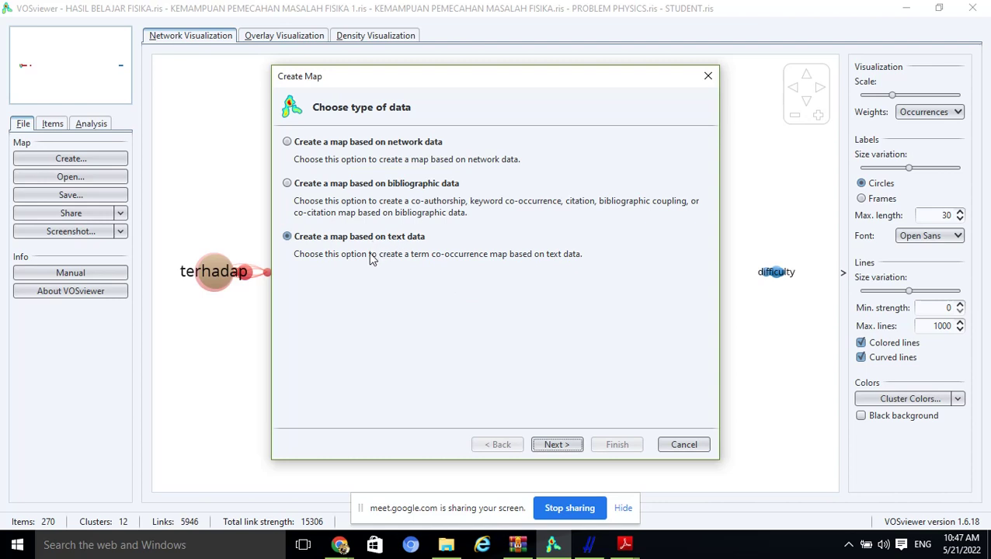
{"action": "left_click", "coordinate": [555, 445]}
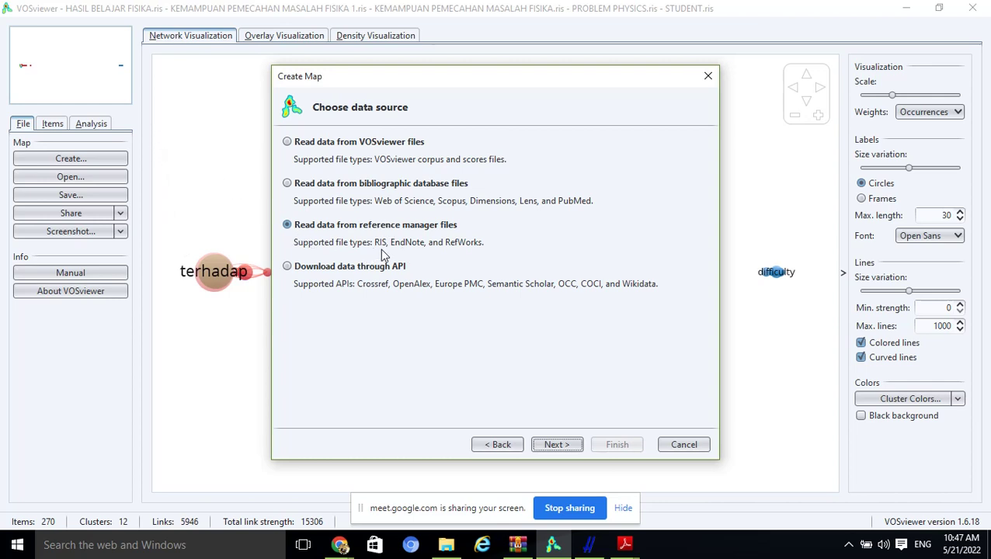
{"action": "left_click", "coordinate": [566, 446]}
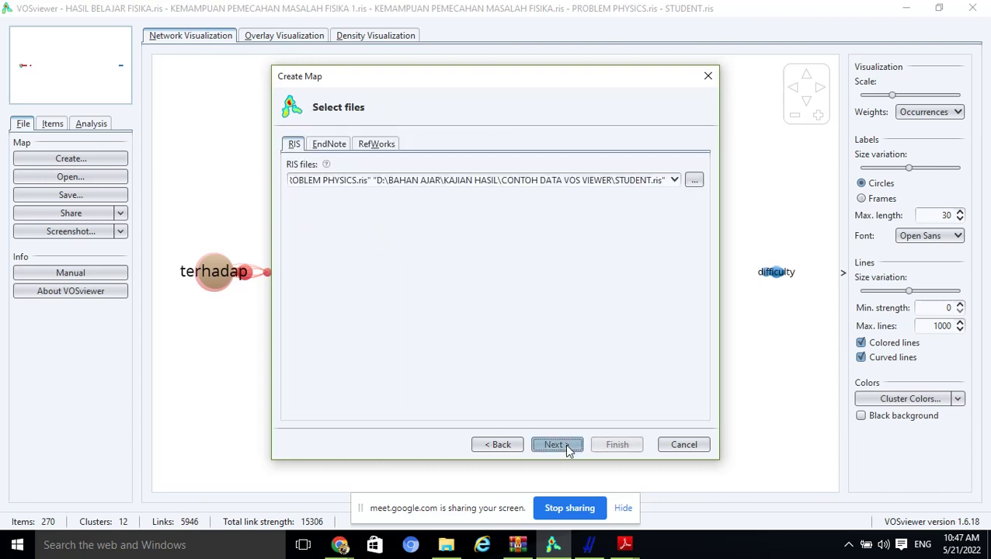
Step: Choose KEMAMPUAN PEMECAHAN MASALAH FISIKA 1.ris and PROBLEM PHYSICS.ris from CONTOH DATA VOS VIEWER as the RIS source files
{"action": "left_click", "coordinate": [696, 181]}
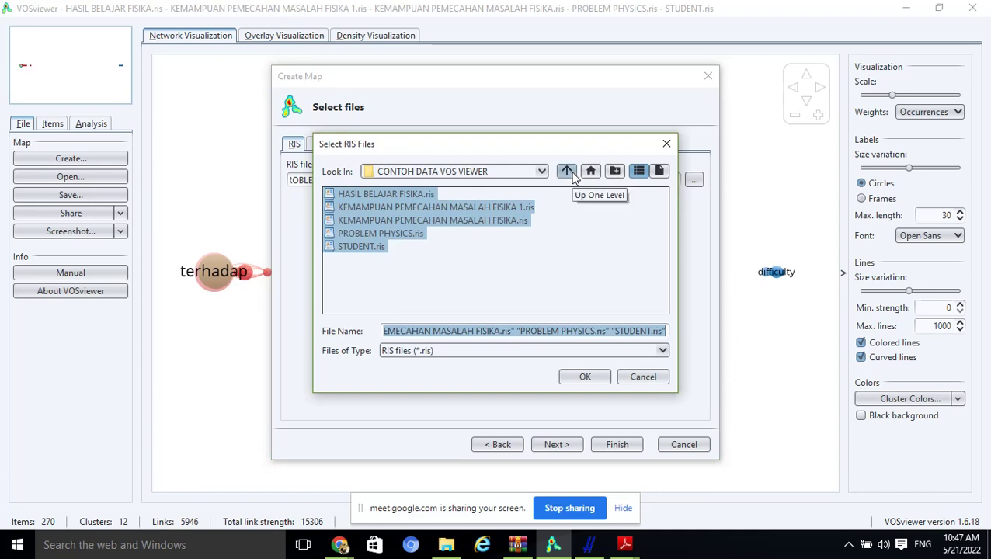
{"action": "left_click", "coordinate": [548, 233]}
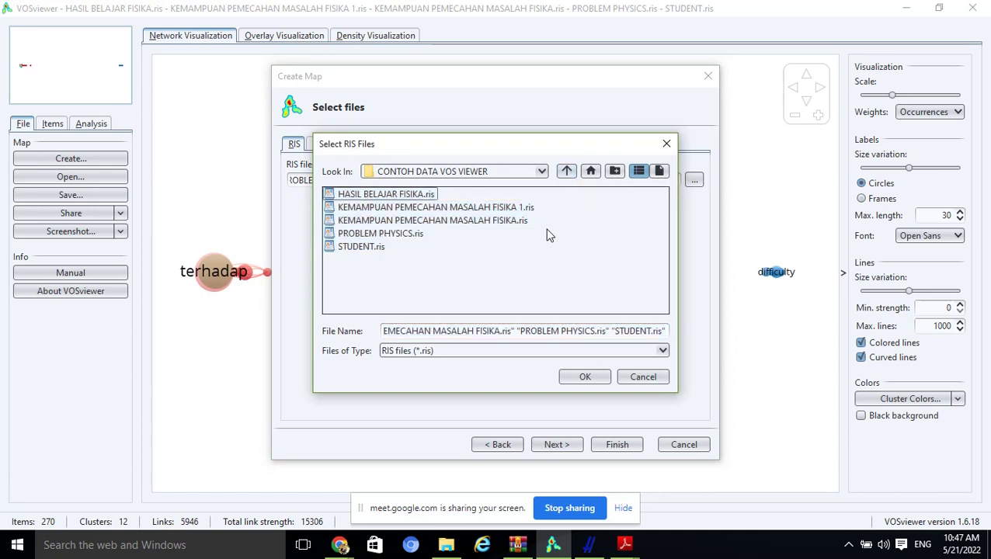
{"action": "left_click", "coordinate": [403, 238]}
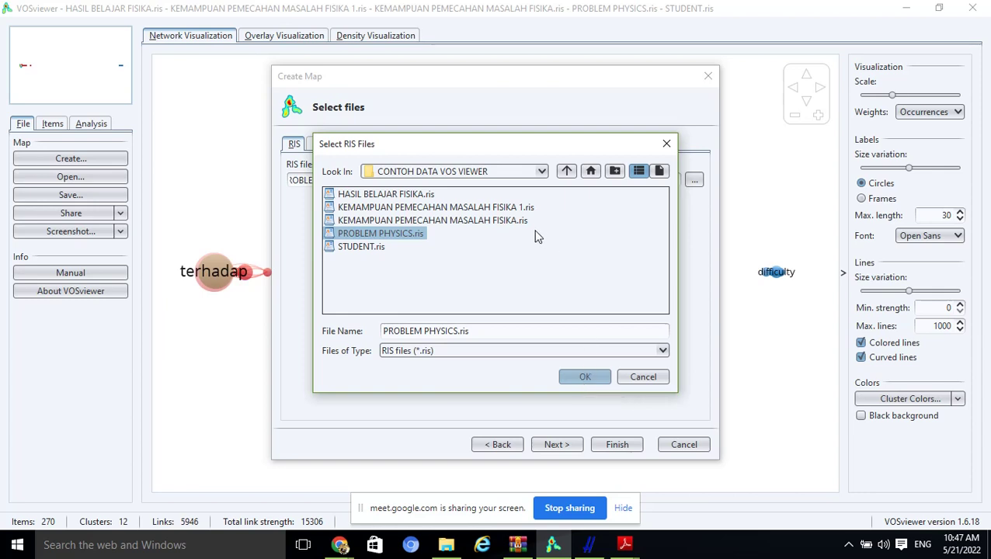
{"action": "left_click", "coordinate": [506, 210], "text": "ctrl"}
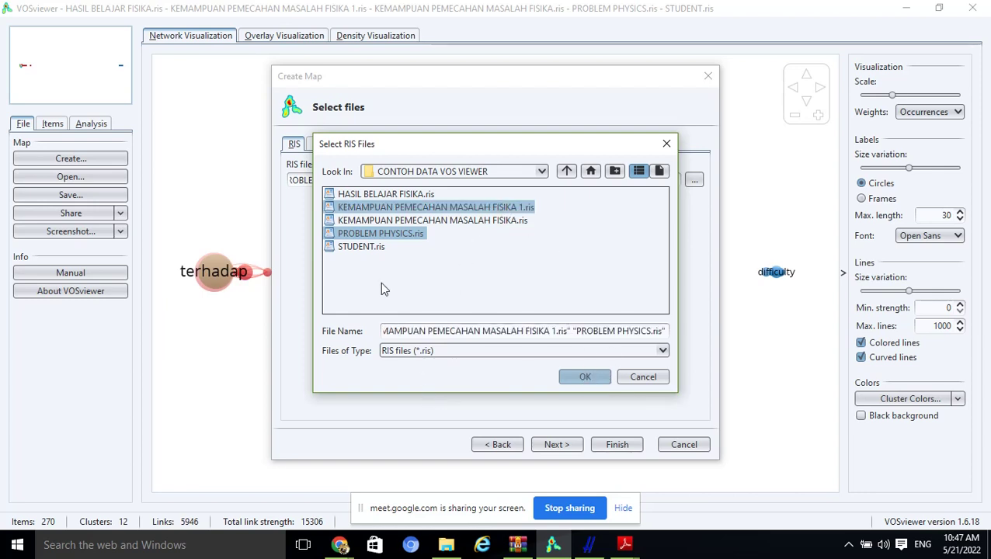
{"action": "left_click", "coordinate": [587, 376]}
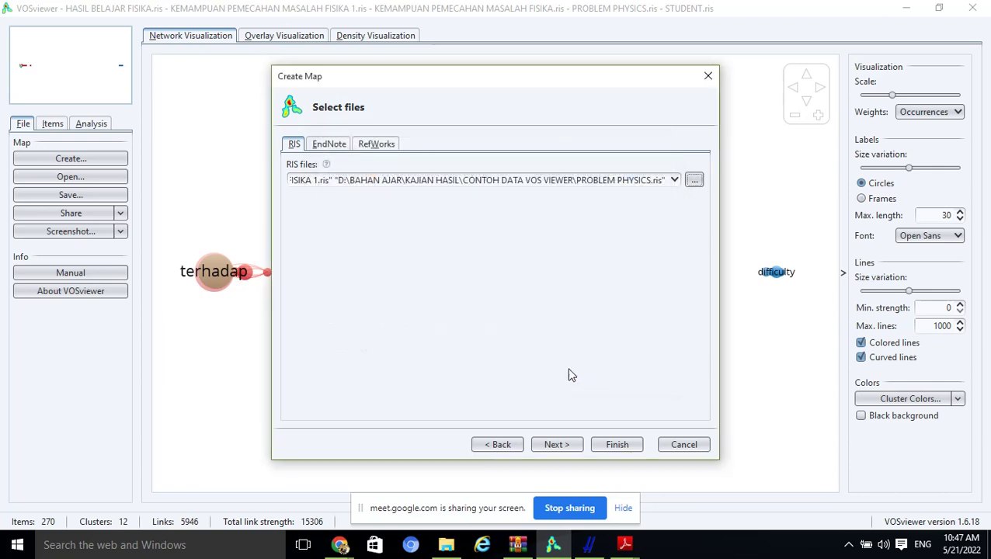
Step: Accept term extraction from the title and abstract fields with full counting and no thesaurus file
{"action": "left_click", "coordinate": [561, 444]}
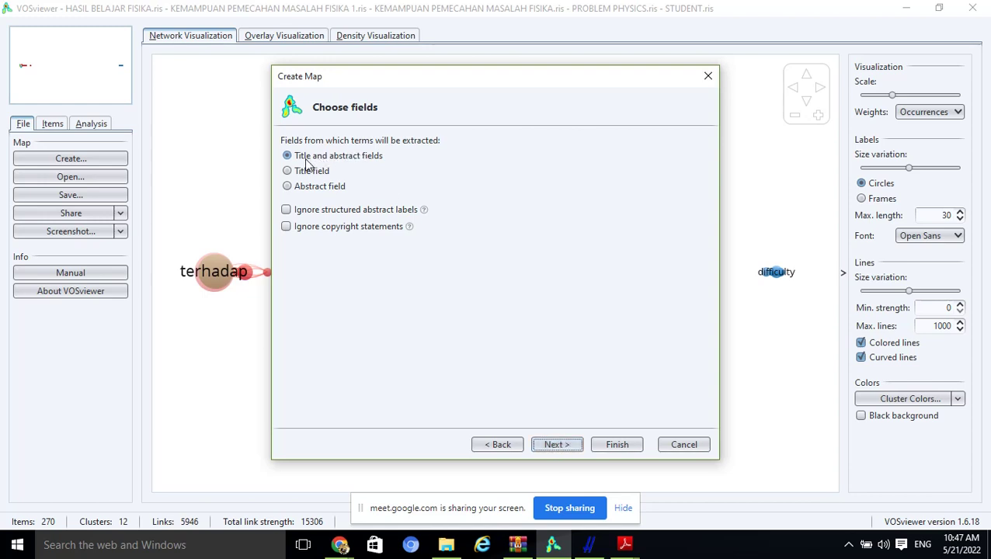
{"action": "left_click", "coordinate": [557, 444]}
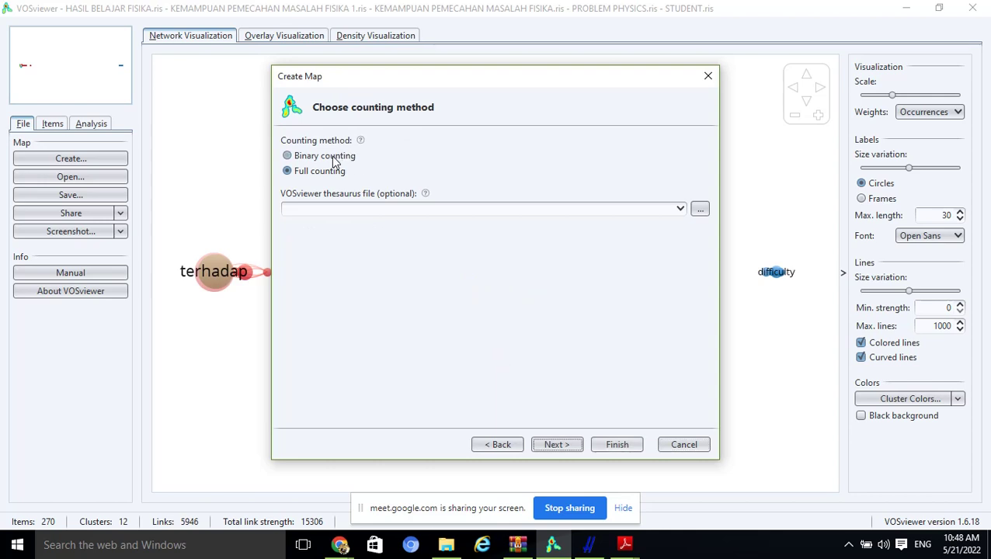
{"action": "left_click", "coordinate": [555, 446]}
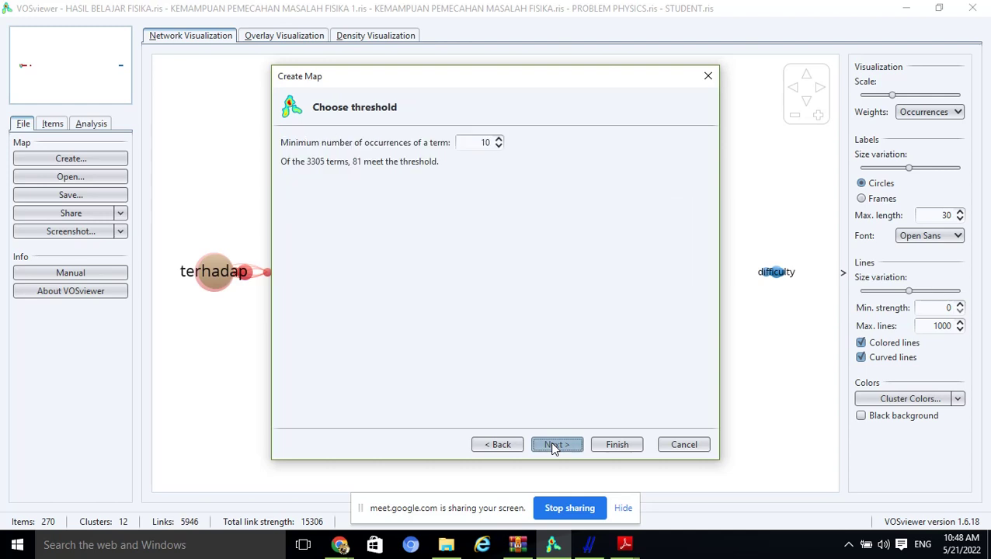
Step: Lower the minimum number of occurrences of a term to 5
{"action": "left_click", "coordinate": [500, 147]}
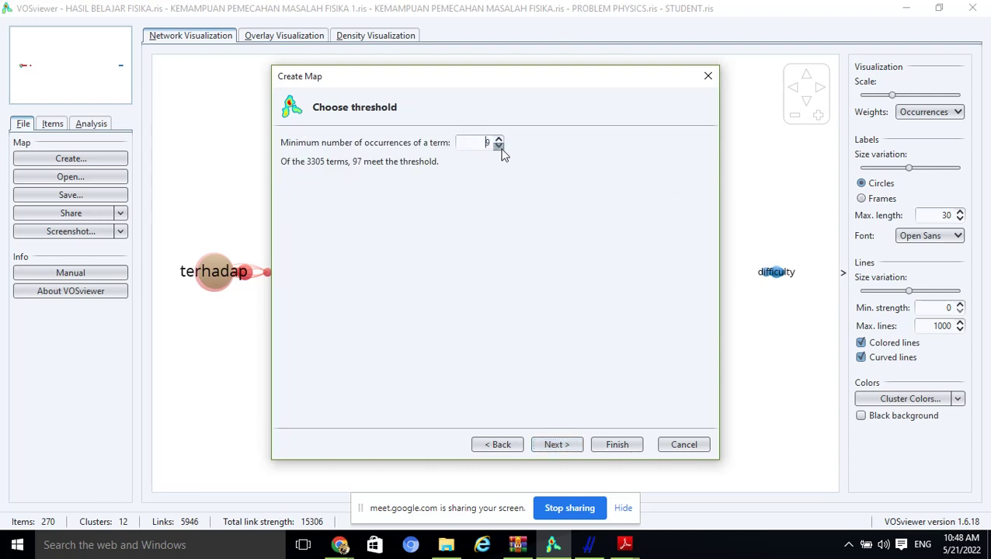
{"action": "left_click", "coordinate": [500, 147]}
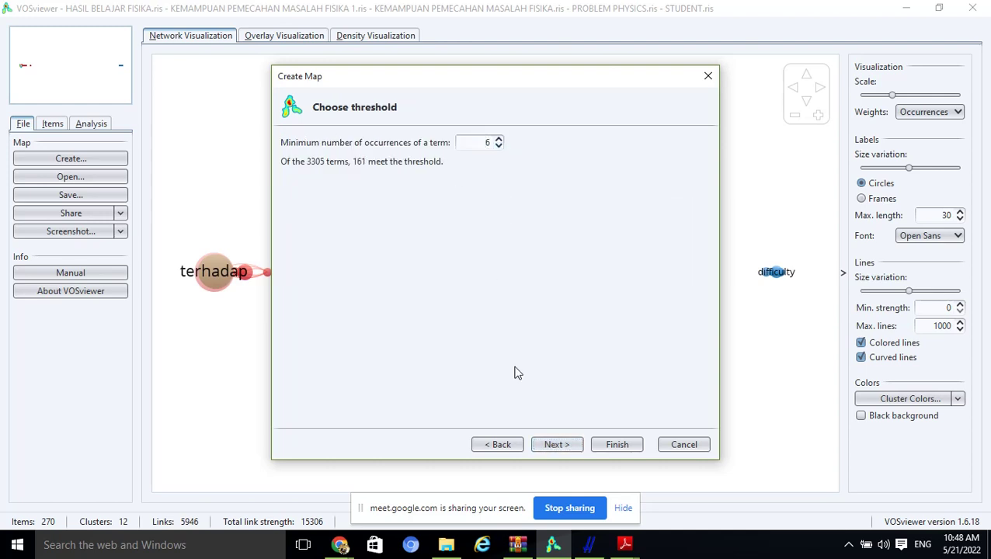
{"action": "left_click", "coordinate": [552, 444]}
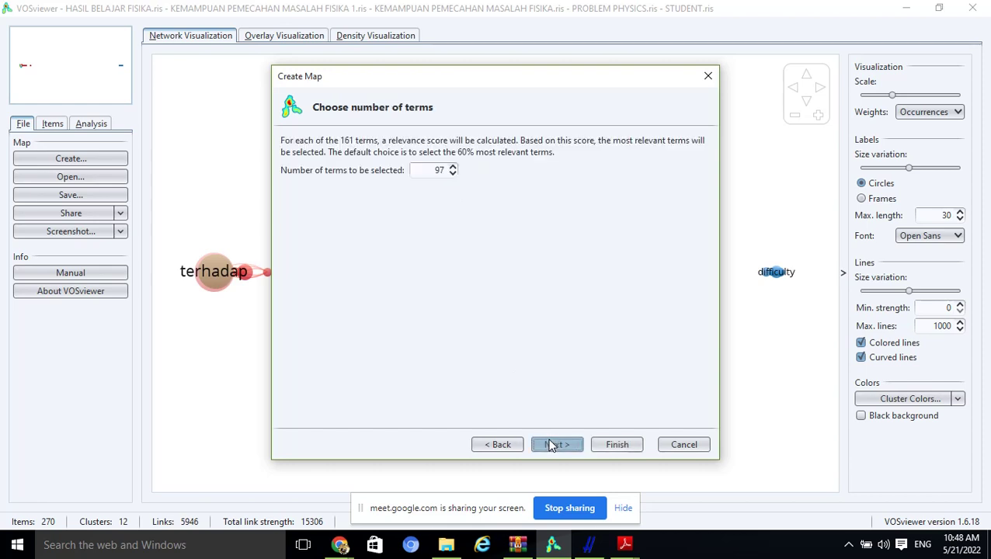
{"action": "left_click", "coordinate": [501, 444]}
{"action": "left_click", "coordinate": [500, 147]}
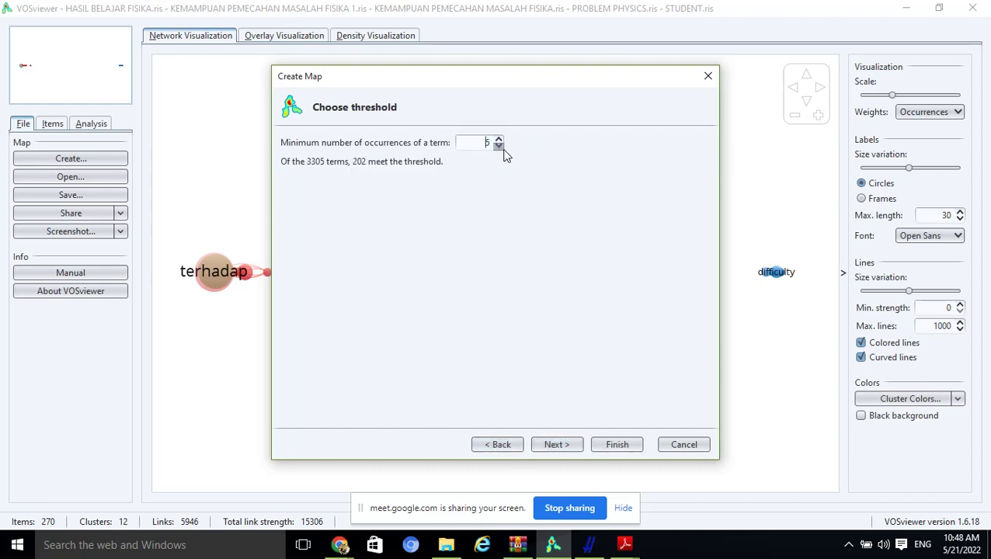
Step: Accept 121 terms for selection, keep all the verified terms checked, and generate the map
{"action": "left_click", "coordinate": [551, 448]}
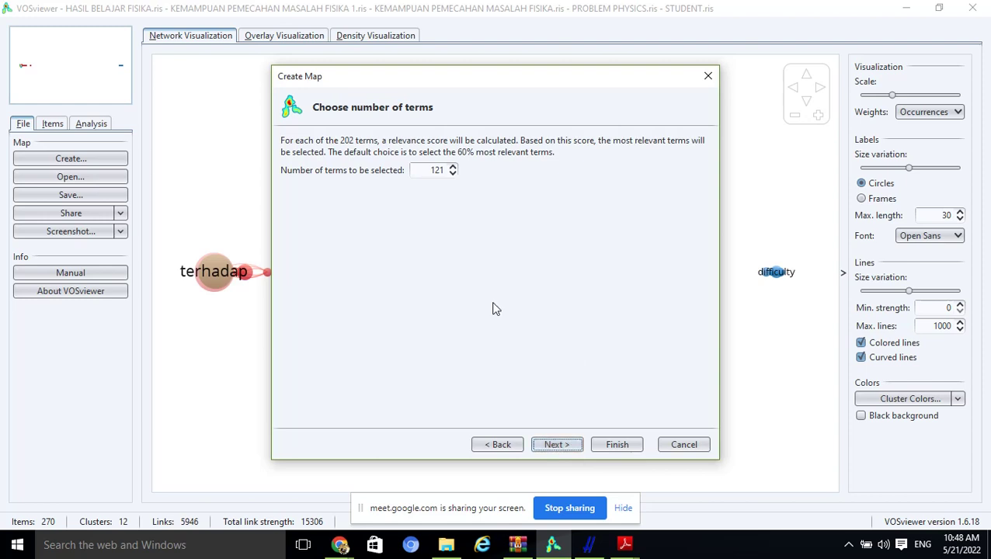
{"action": "left_click", "coordinate": [558, 447]}
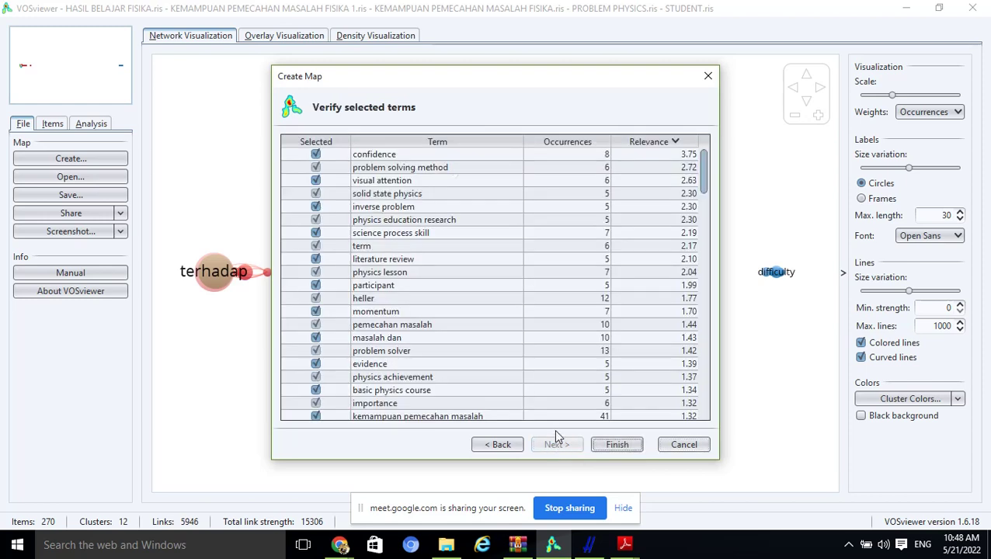
{"action": "left_click", "coordinate": [613, 446]}
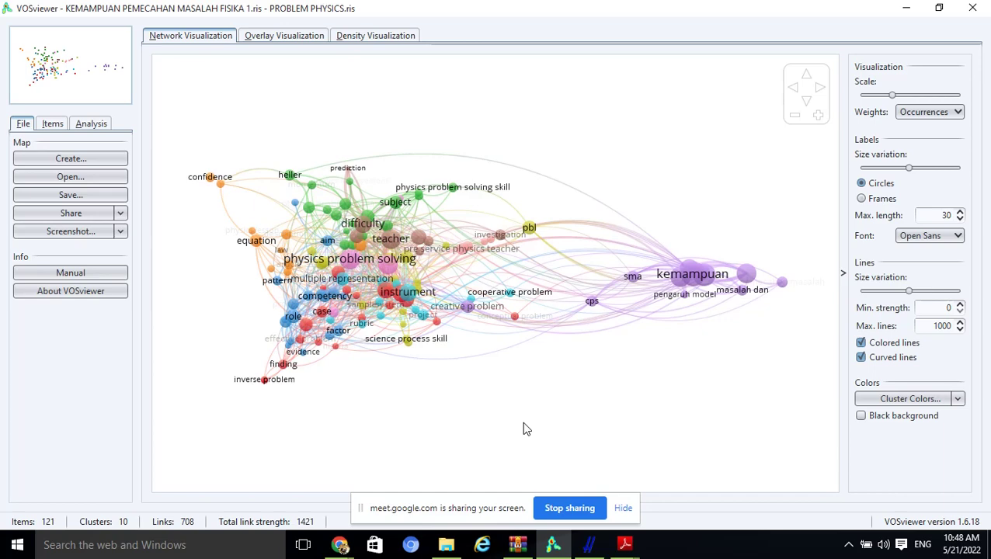
Step: Compare the new map's network, overlay and density visualizations, ending on a closer view of the network
{"action": "scroll", "coordinate": [523, 429], "scroll_direction": "up", "scroll_amount": 1}
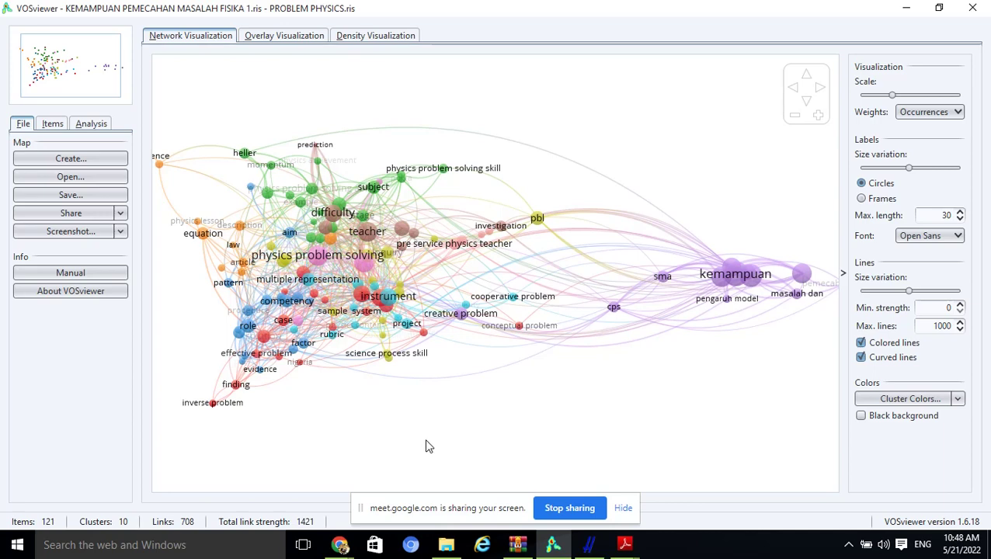
{"action": "scroll", "coordinate": [456, 437], "scroll_direction": "down", "scroll_amount": 1}
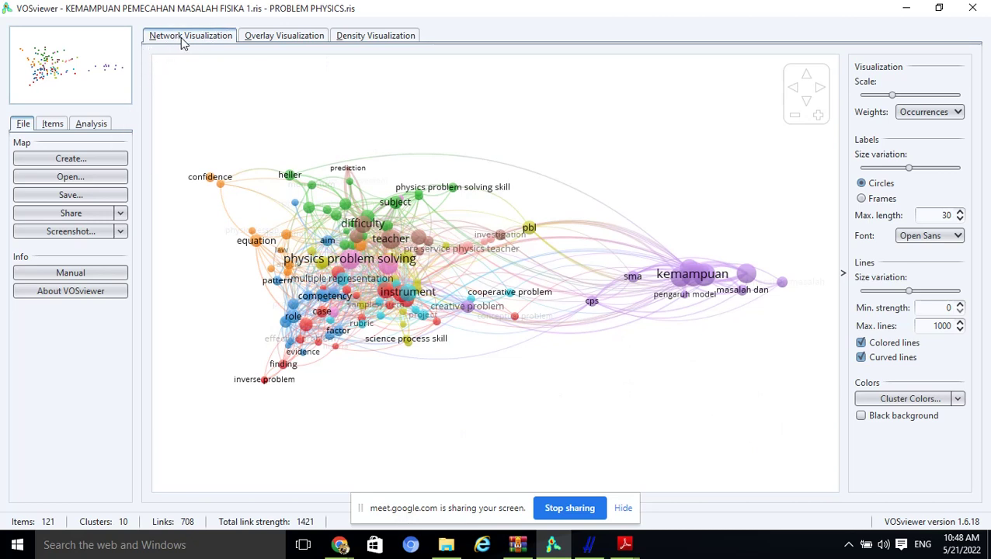
{"action": "left_click", "coordinate": [270, 40]}
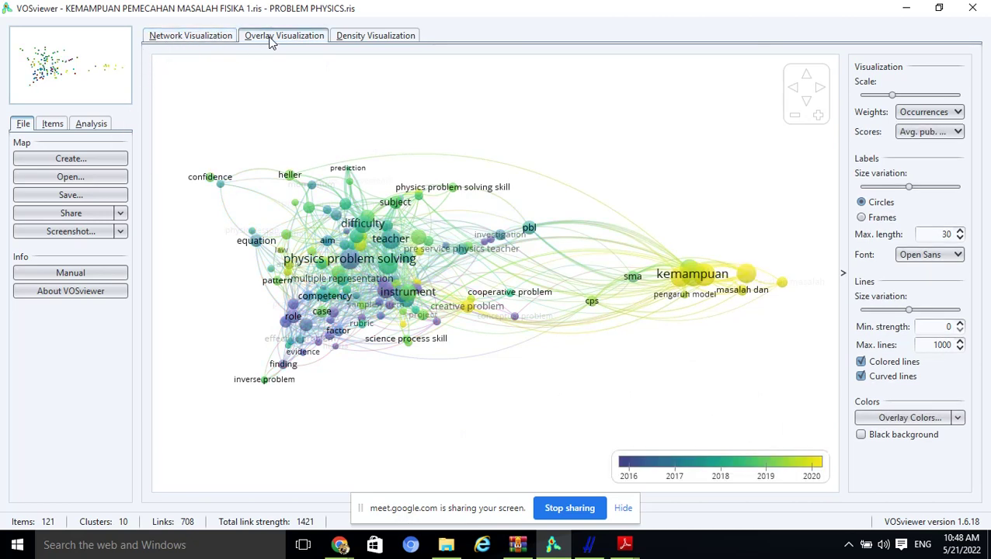
{"action": "left_click", "coordinate": [366, 38]}
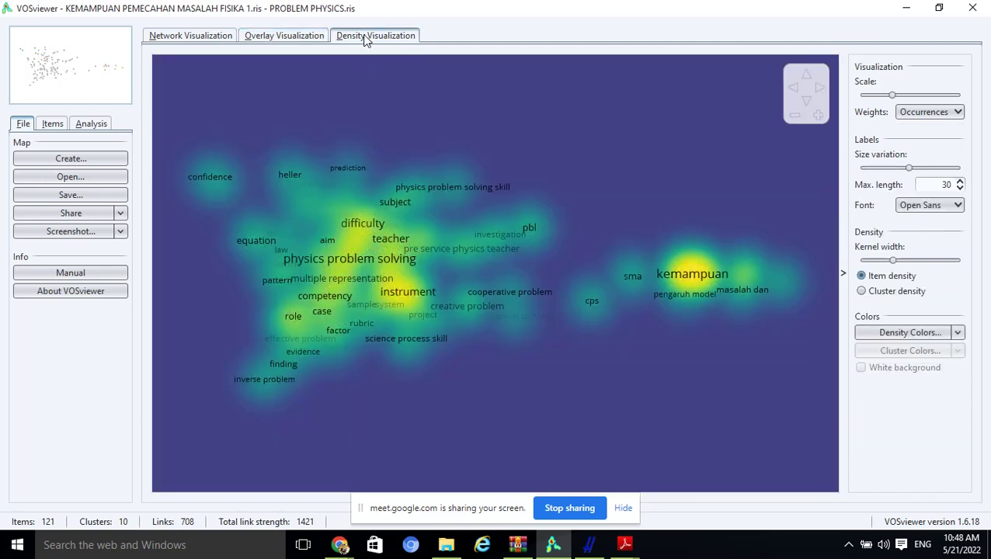
{"action": "left_click", "coordinate": [302, 44]}
{"action": "left_click", "coordinate": [215, 38]}
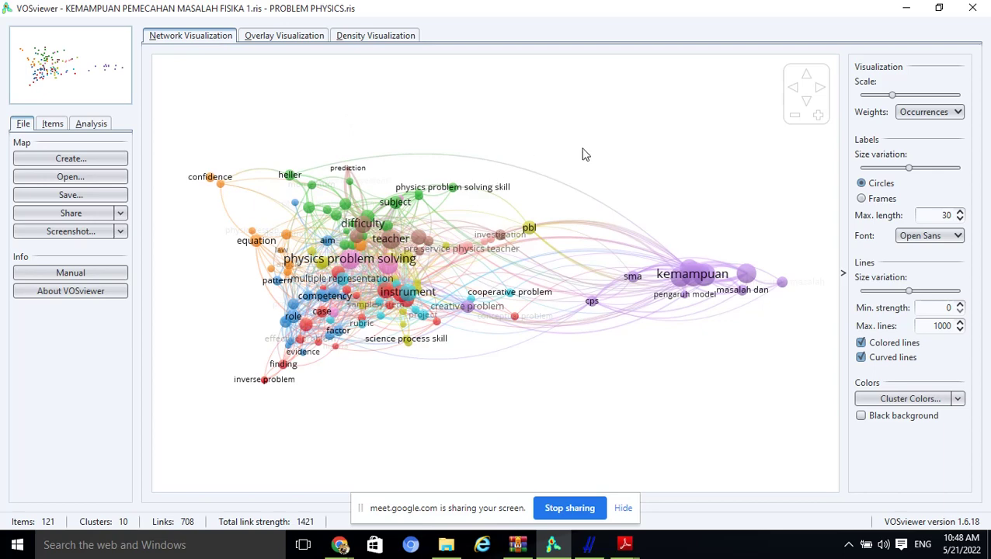
{"action": "left_click", "coordinate": [817, 115]}
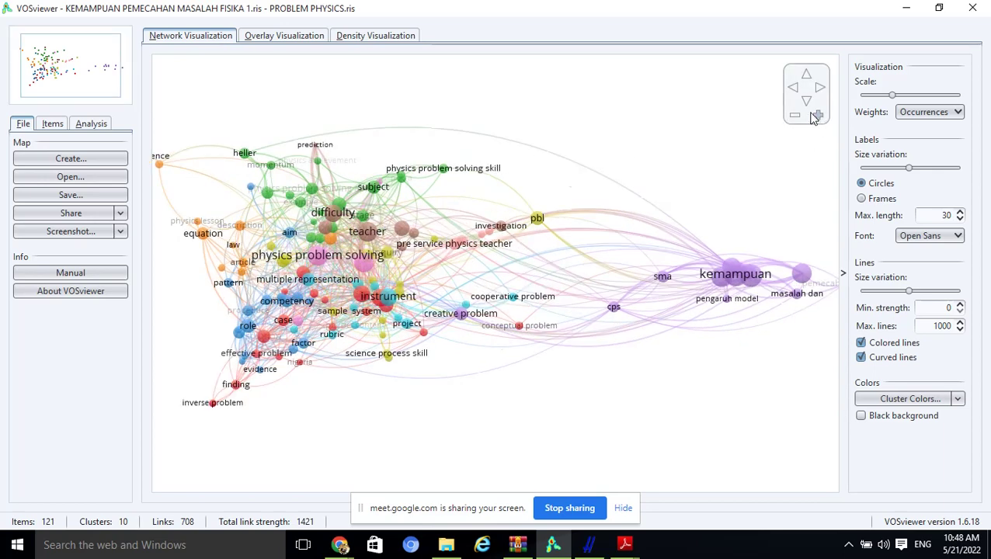
Step: Examine the term links and publication-year colours in the overlay visualization, up close and as a whole
{"action": "left_click", "coordinate": [284, 36]}
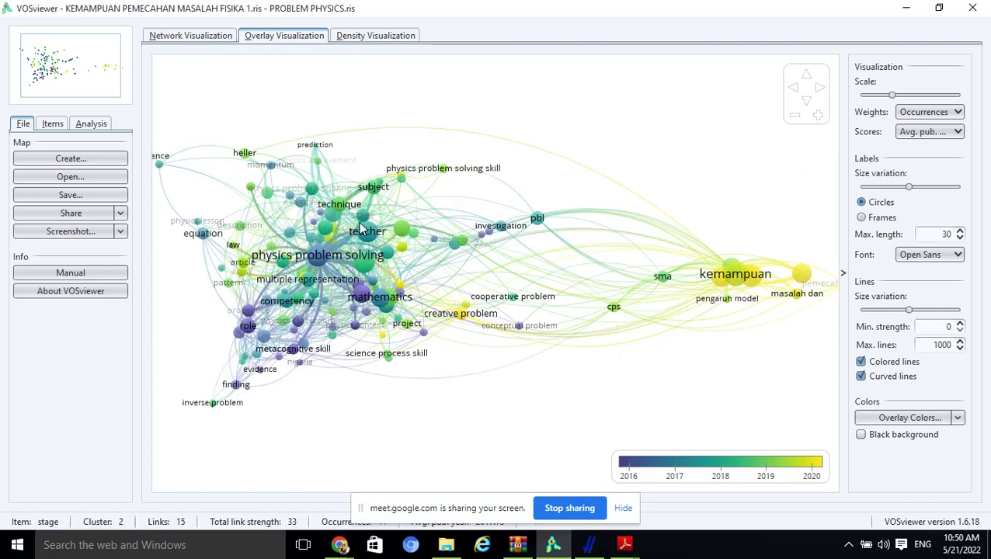
{"action": "left_click", "coordinate": [818, 117]}
{"action": "left_click", "coordinate": [818, 117]}
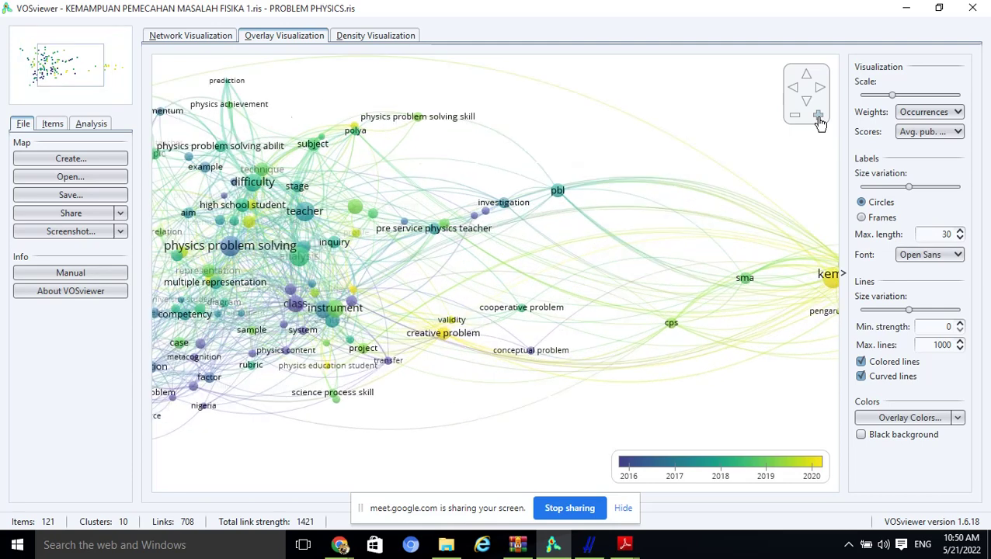
{"action": "left_click", "coordinate": [818, 117]}
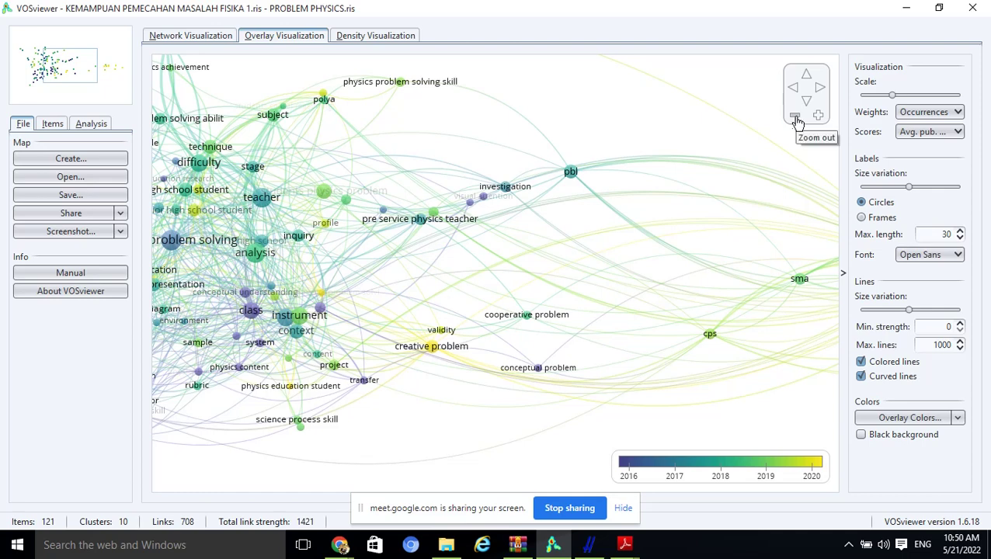
{"action": "left_click", "coordinate": [797, 119]}
{"action": "left_click", "coordinate": [796, 119]}
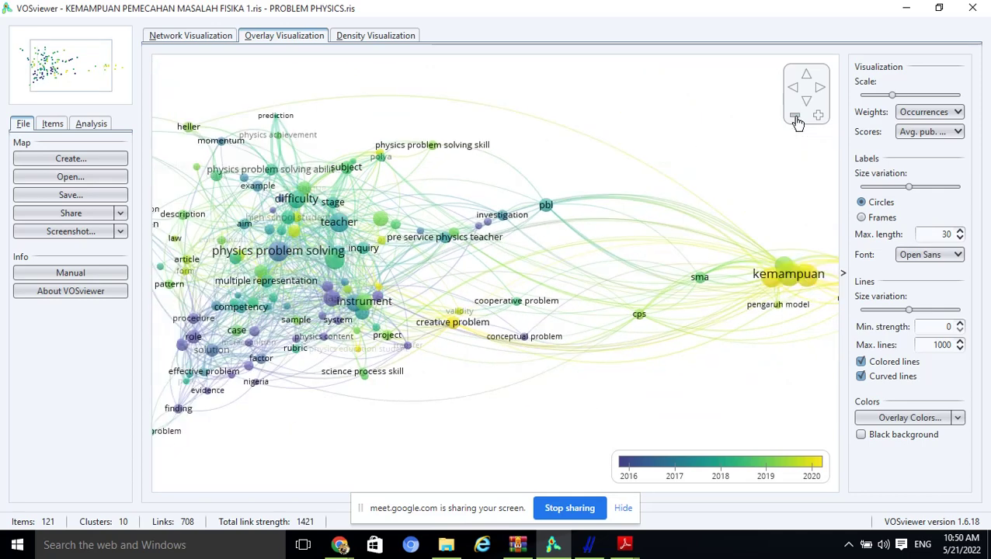
{"action": "left_click", "coordinate": [796, 119]}
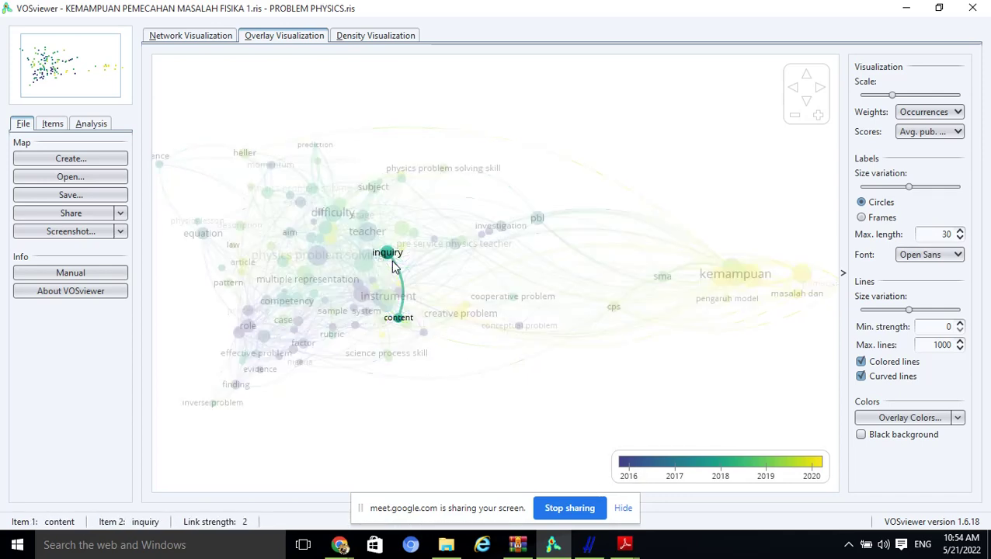
Step: Check the progress of the "hasil belajar fisika" search in Publish or Perish and return to the VOSviewer overlay map
{"action": "left_click", "coordinate": [587, 546]}
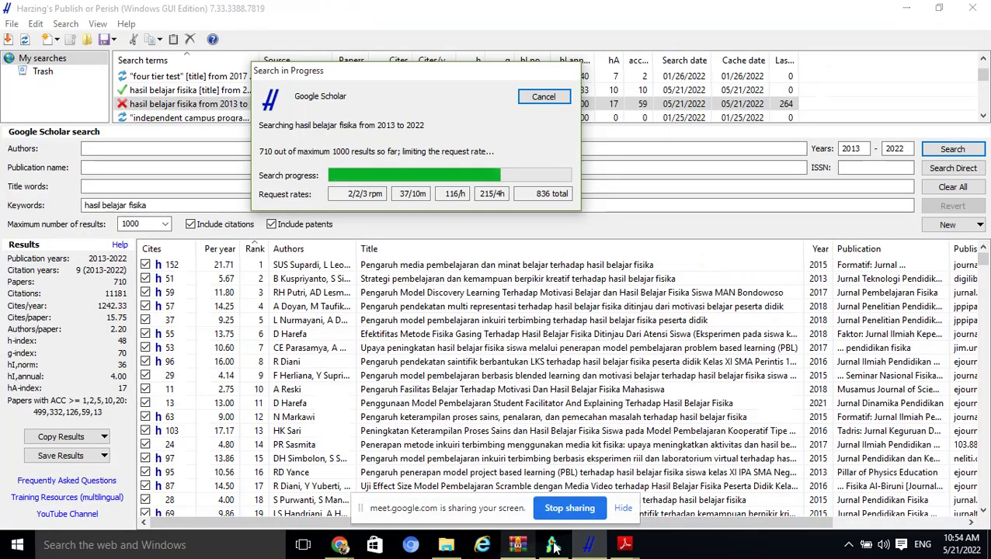
{"action": "mouse_move", "coordinate": [553, 544]}
{"action": "left_click", "coordinate": [579, 517]}
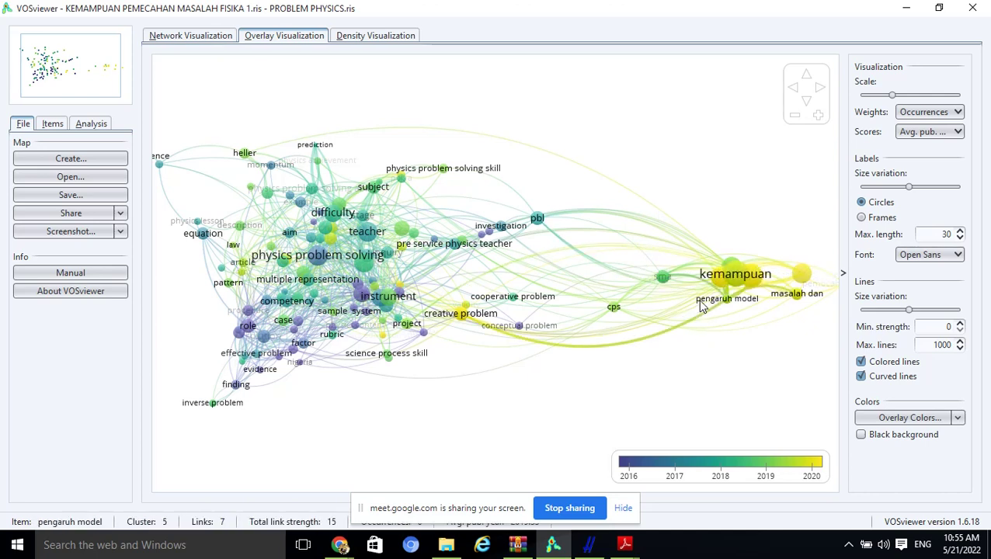
Step: View the map's density visualization and return to the network visualization
{"action": "left_click", "coordinate": [391, 39]}
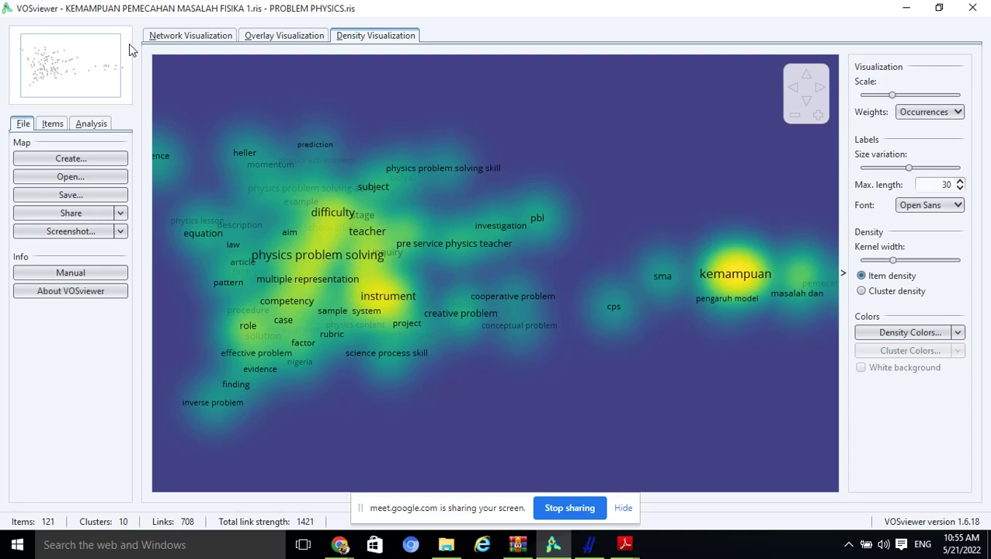
{"action": "left_click", "coordinate": [192, 39]}
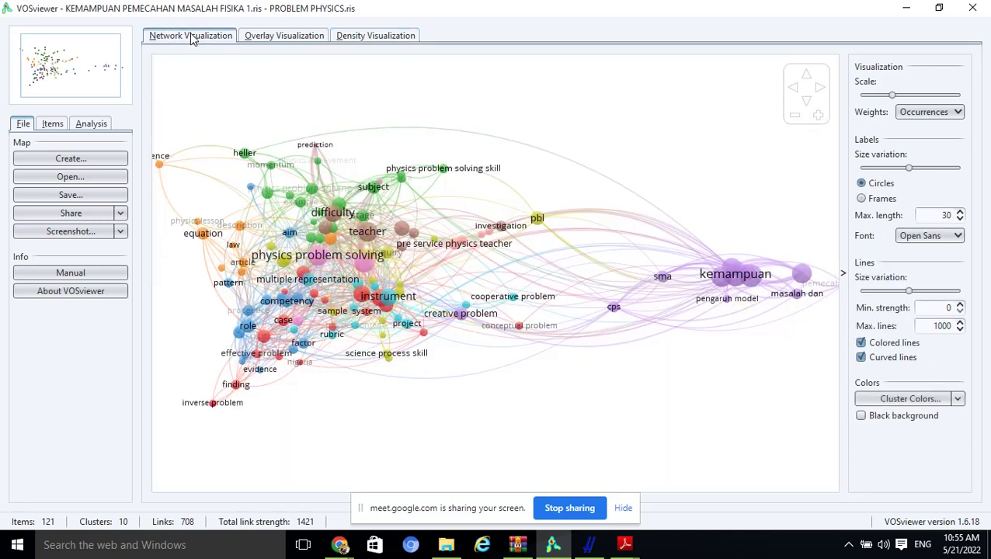
Step: Start a new map based on bibliographic data, reading from reference manager files
{"action": "left_click", "coordinate": [81, 163]}
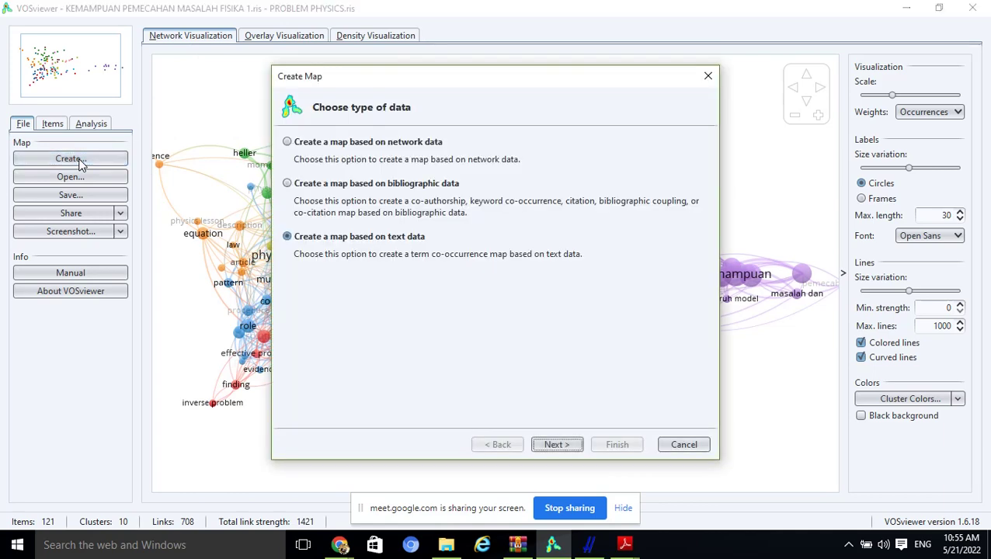
{"action": "left_click", "coordinate": [328, 188]}
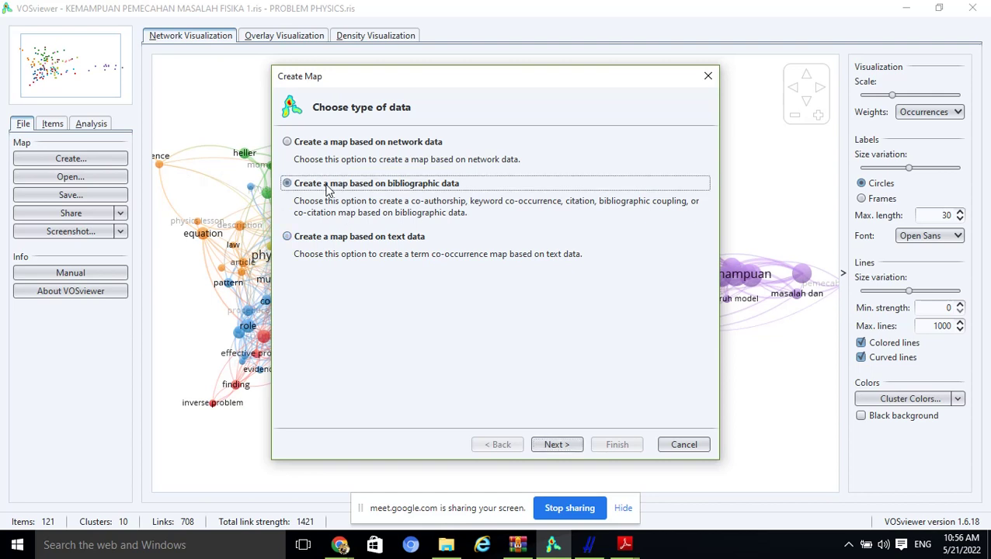
{"action": "left_click", "coordinate": [557, 443]}
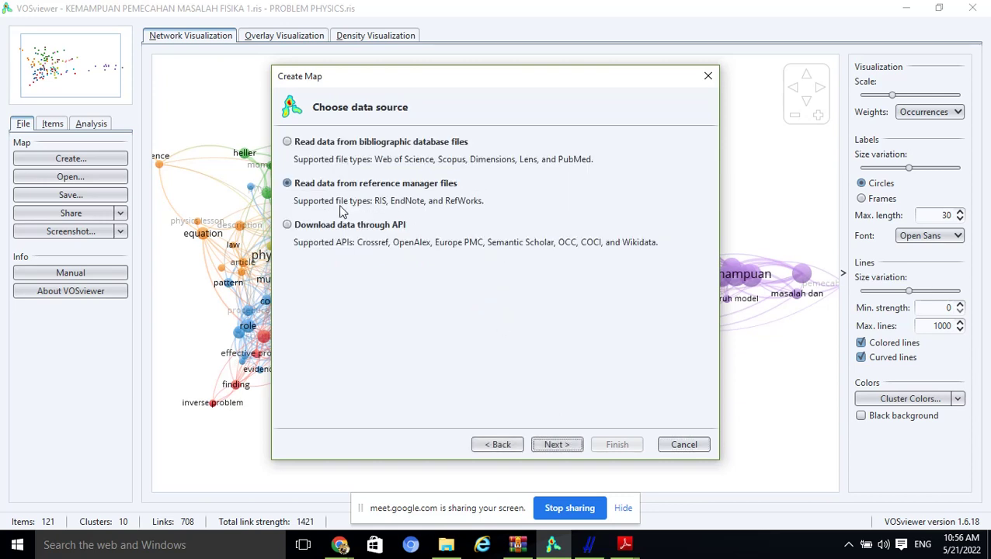
{"action": "left_click", "coordinate": [556, 444]}
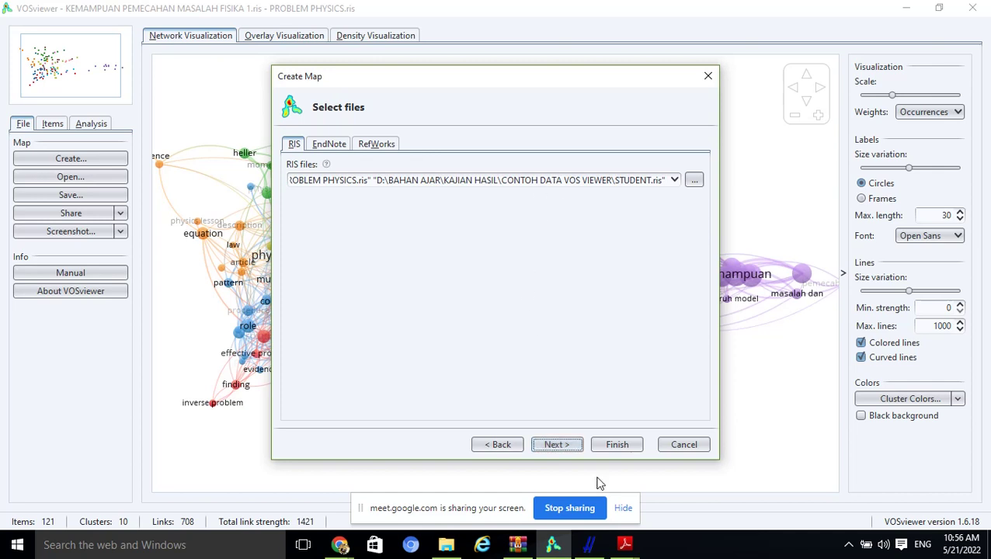
{"action": "left_click", "coordinate": [551, 449]}
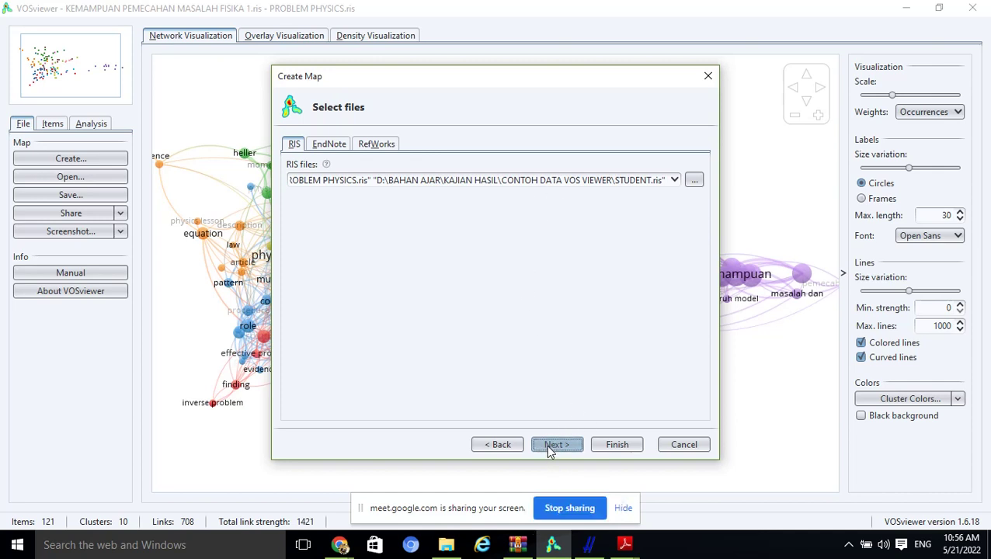
Step: Replace the source selection with only KEMAMPUAN PEMECAHAN MASALAH FISIKA 1.ris and PROBLEM PHYSICS.ris, and continue to the analysis settings
{"action": "left_click", "coordinate": [697, 179]}
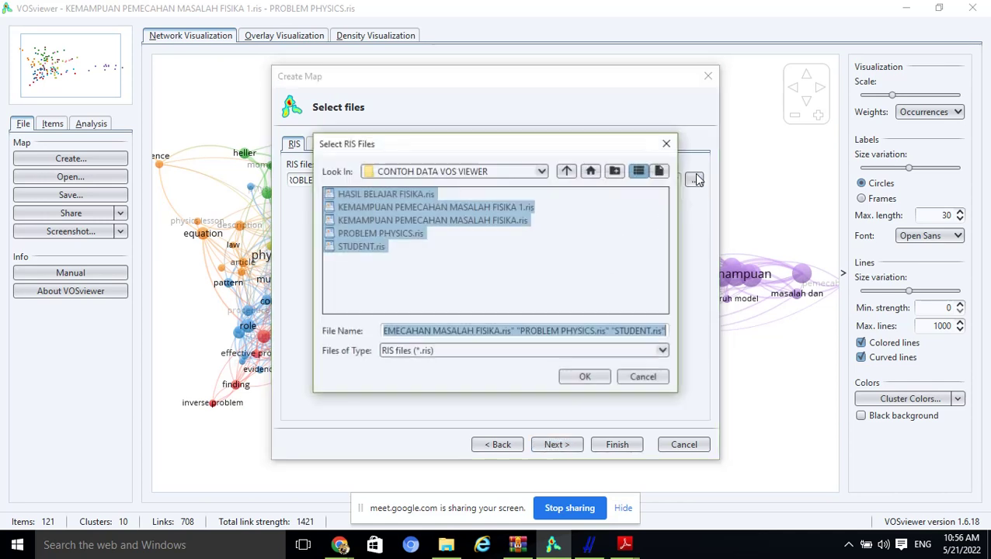
{"action": "left_click", "coordinate": [543, 241]}
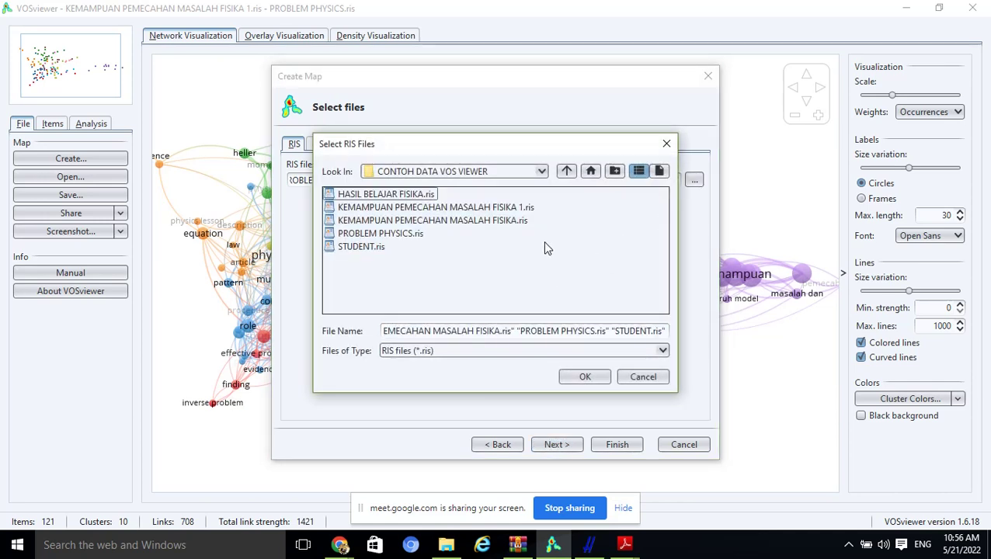
{"action": "left_click", "coordinate": [516, 208]}
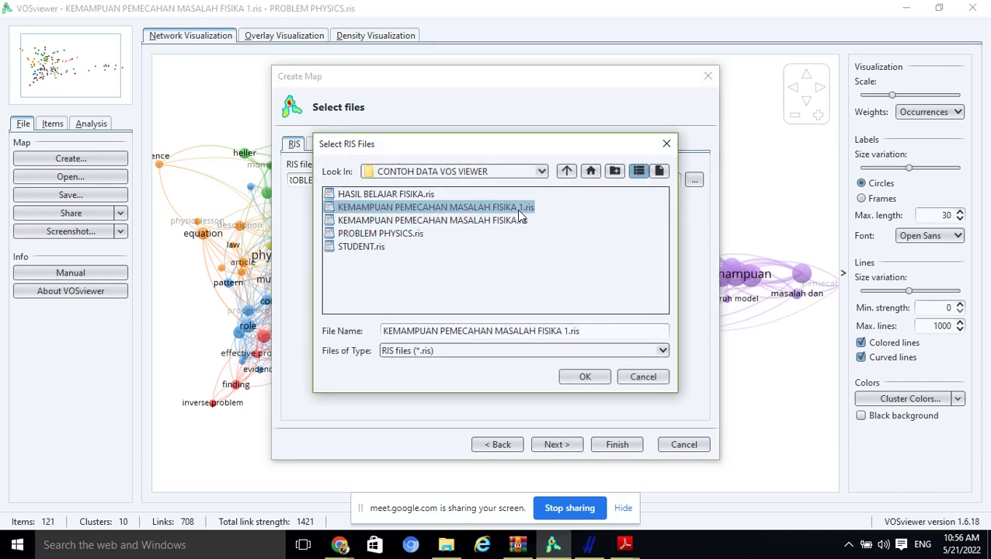
{"action": "left_click", "coordinate": [411, 235], "text": "ctrl"}
{"action": "left_click", "coordinate": [585, 377]}
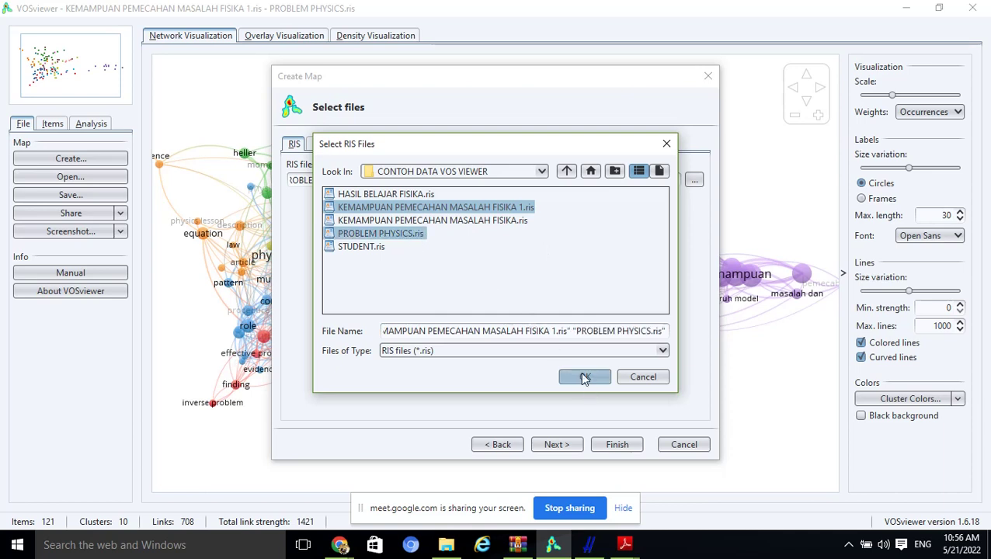
{"action": "left_click", "coordinate": [553, 445]}
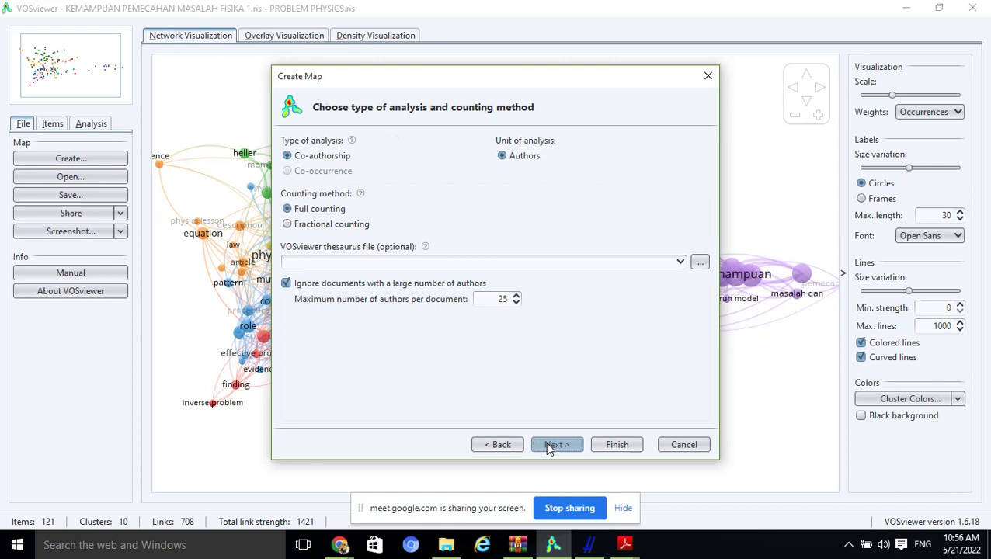
Step: Use full-counting co-authorship analysis with at most 25 authors per document and a minimum of 4 documents per author
{"action": "left_click", "coordinate": [516, 303]}
{"action": "left_click", "coordinate": [517, 297]}
{"action": "left_click", "coordinate": [558, 446]}
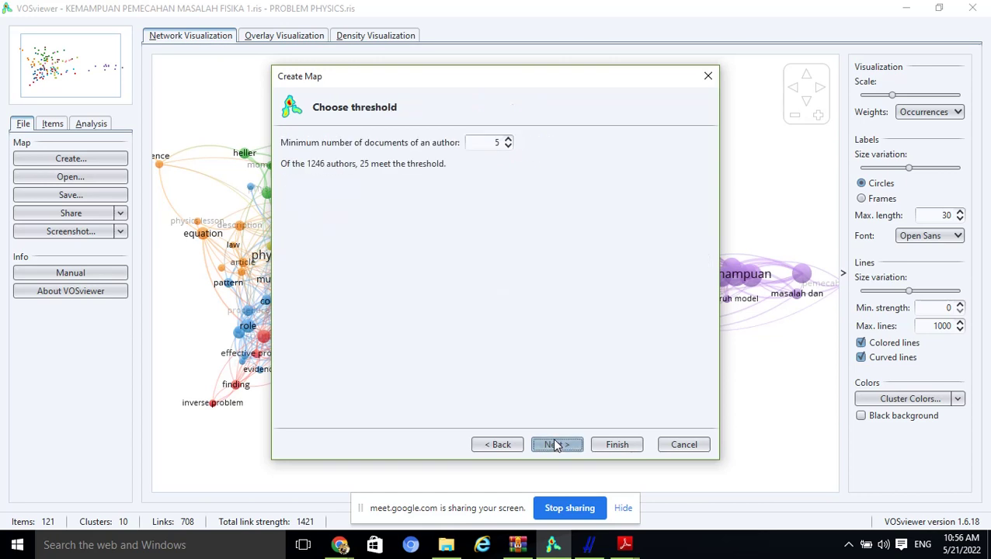
{"action": "left_click", "coordinate": [509, 146]}
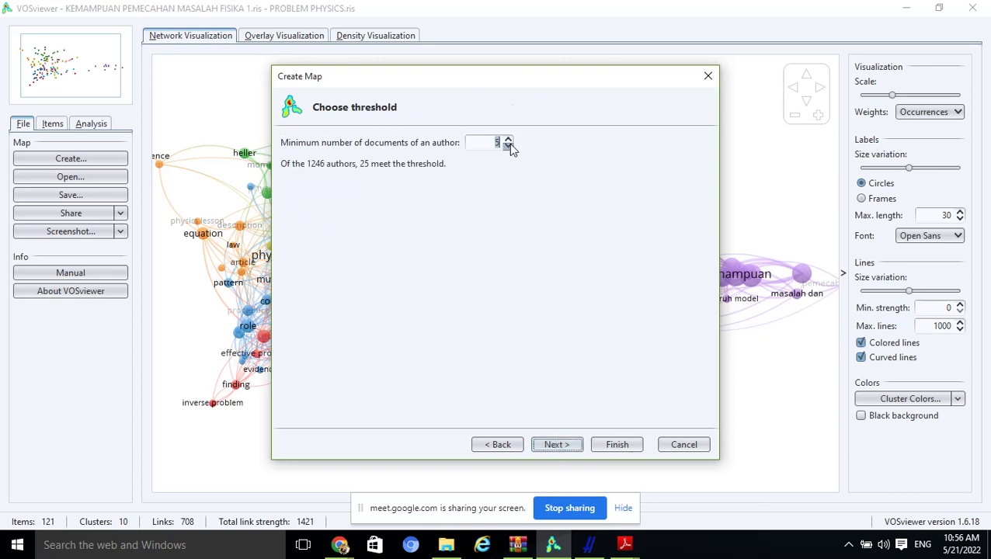
{"action": "left_click", "coordinate": [554, 446]}
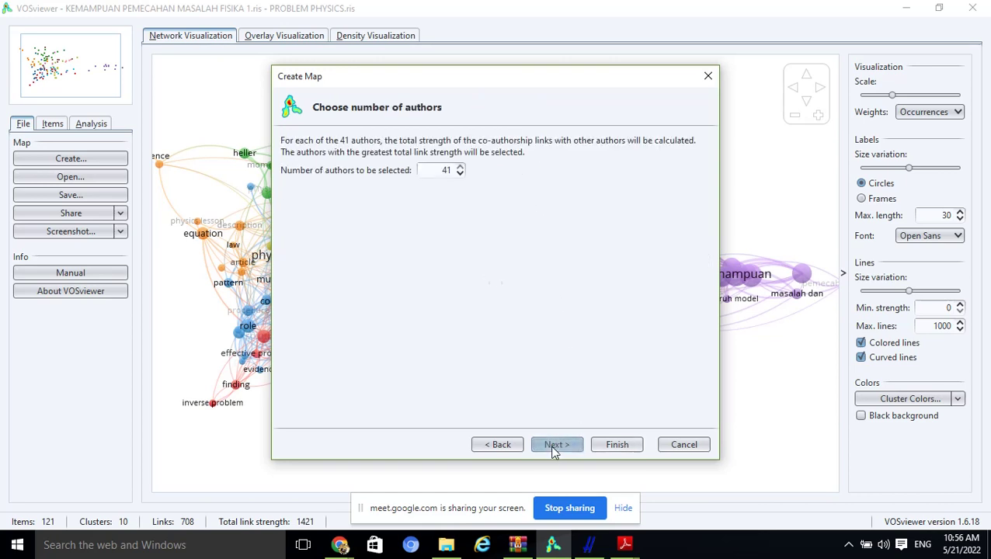
Step: Create the co-authorship map from all qualifying authors, showing only the largest set of connected items
{"action": "left_click", "coordinate": [554, 446]}
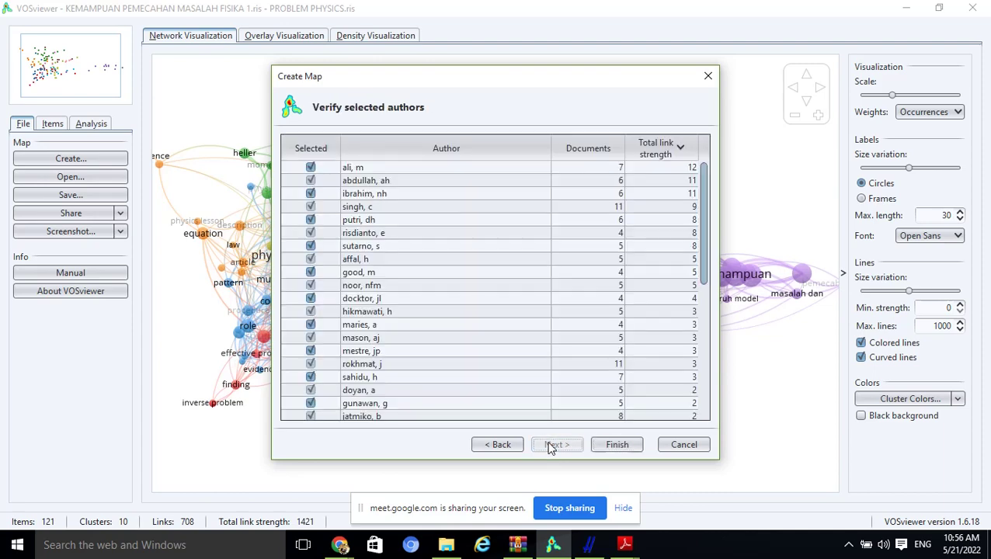
{"action": "left_click", "coordinate": [594, 446]}
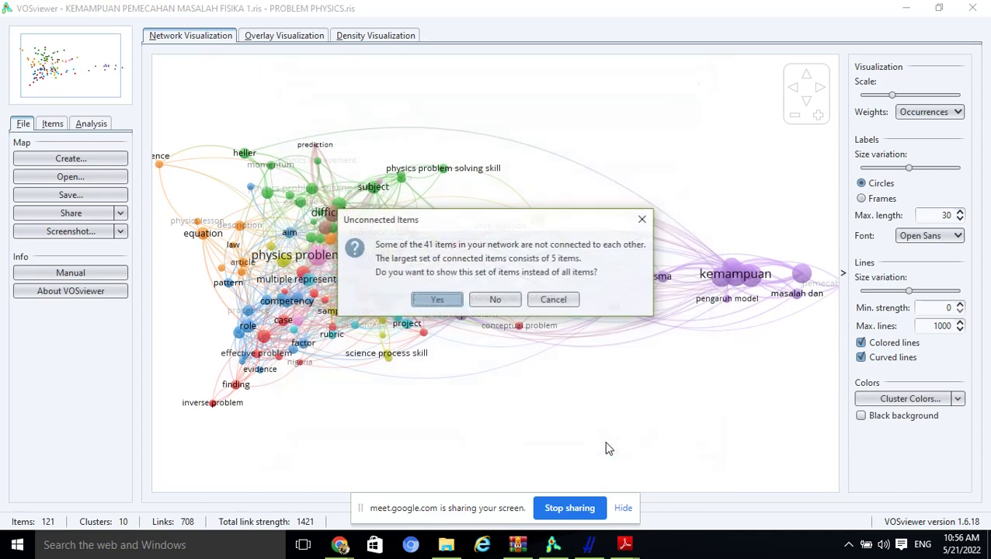
{"action": "left_click", "coordinate": [477, 303]}
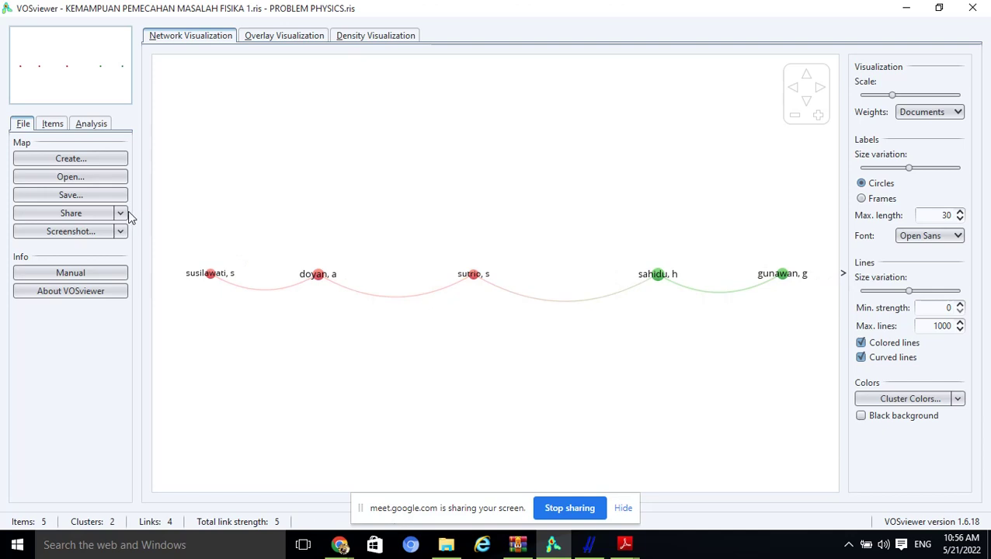
{"action": "left_click", "coordinate": [501, 507]}
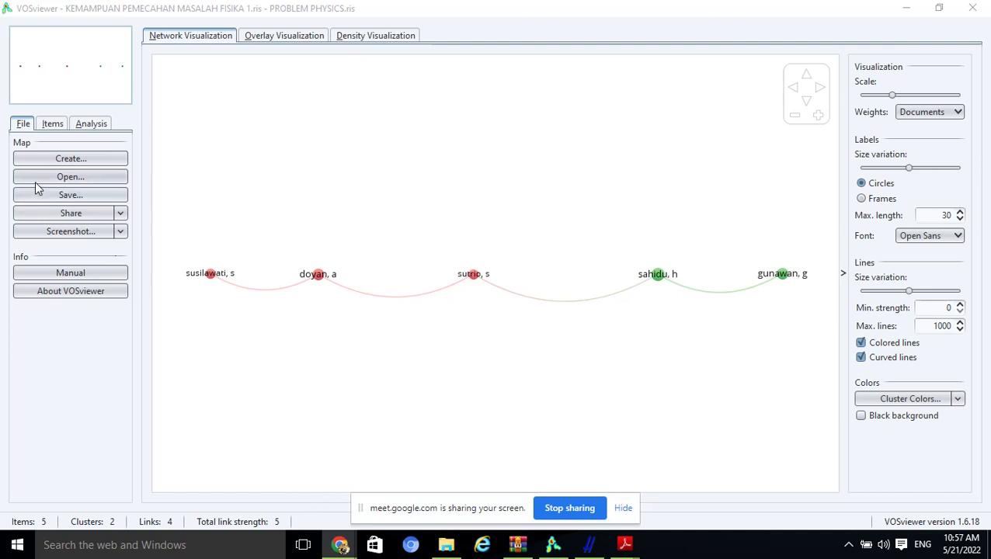
Step: Start another bibliographic co-authorship map from the same two RIS files, using full counting and at most 25 authors per document
{"action": "left_click", "coordinate": [44, 159]}
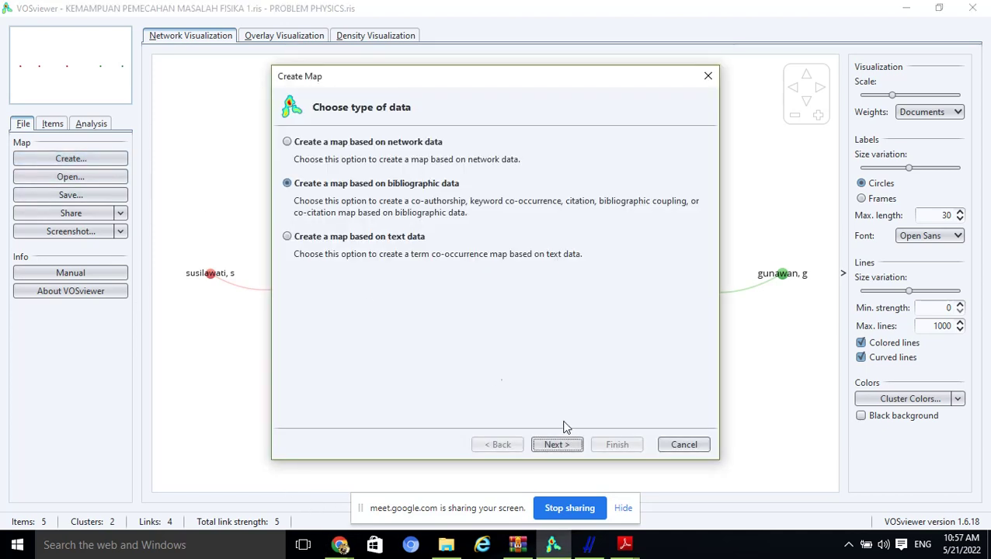
{"action": "left_click", "coordinate": [561, 445]}
{"action": "left_click", "coordinate": [562, 445]}
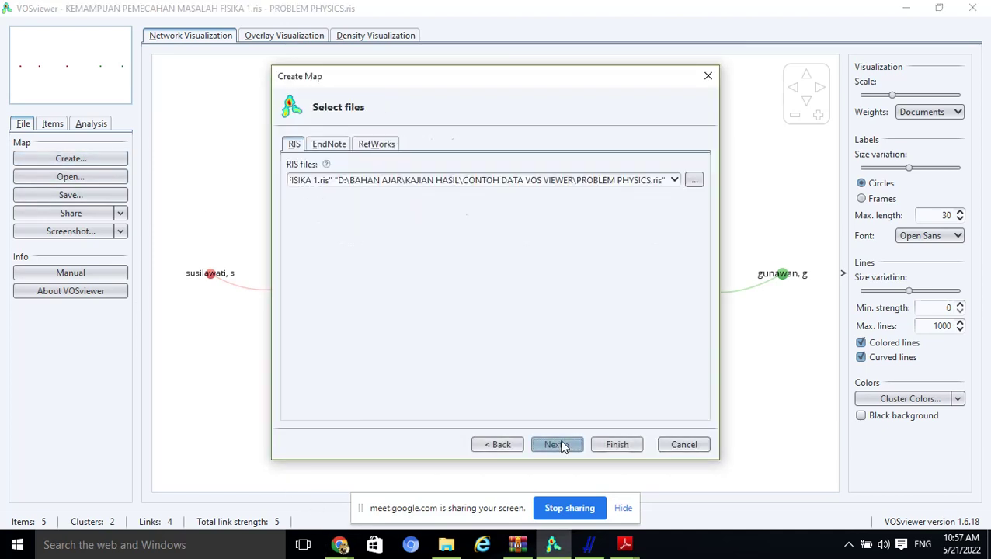
{"action": "left_click", "coordinate": [561, 446]}
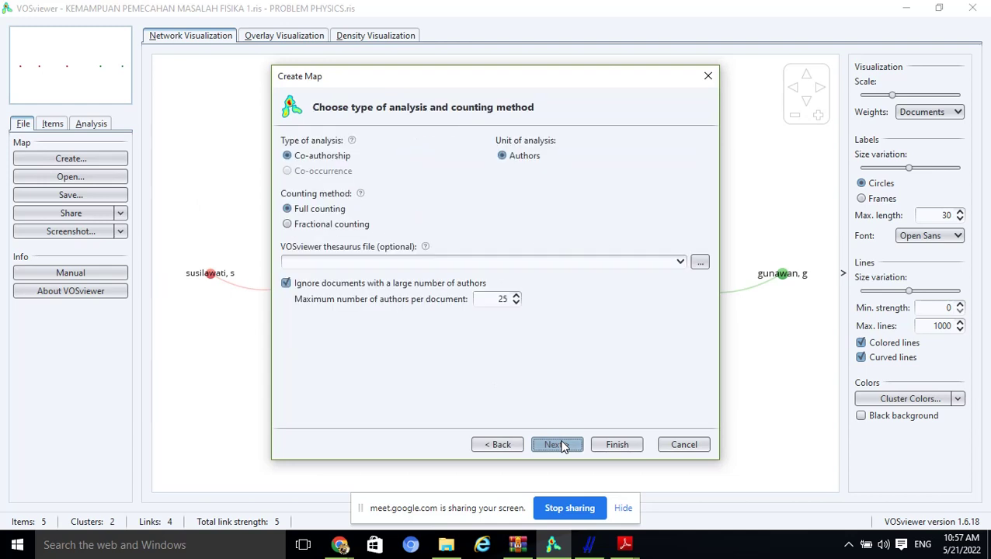
{"action": "left_click", "coordinate": [304, 209]}
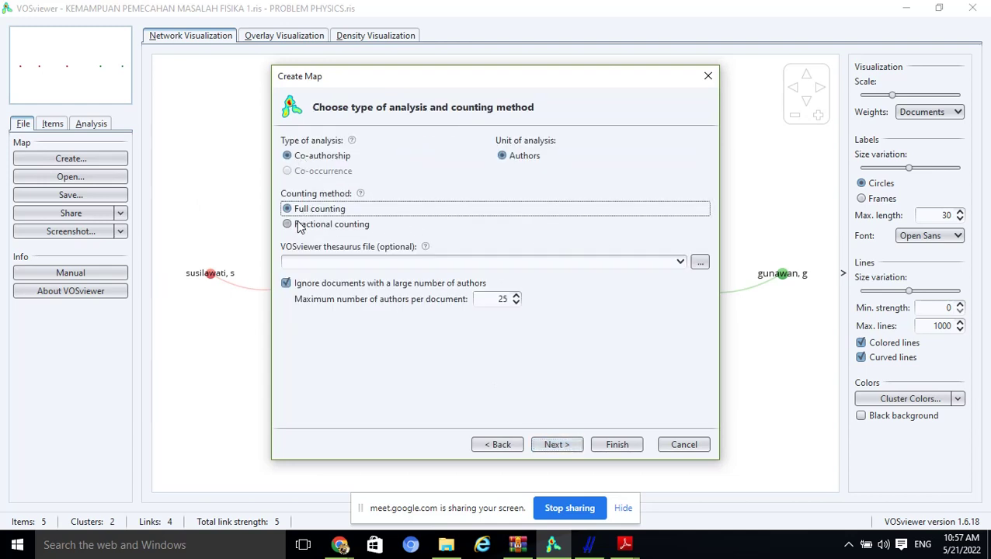
{"action": "left_click", "coordinate": [361, 292]}
{"action": "left_click", "coordinate": [556, 446]}
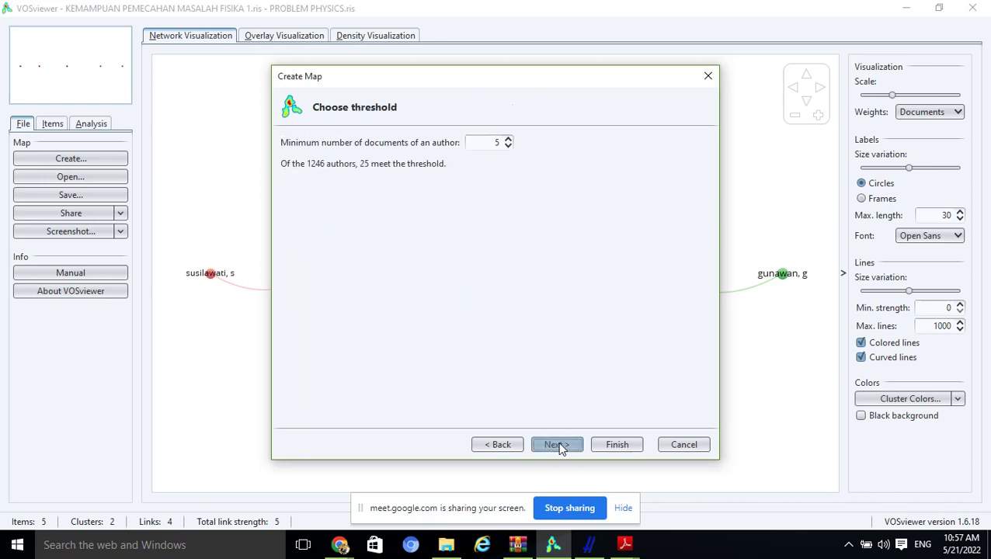
Step: Set the minimum number of documents per author to 7 and create the map with all qualifying authors
{"action": "left_click", "coordinate": [509, 139]}
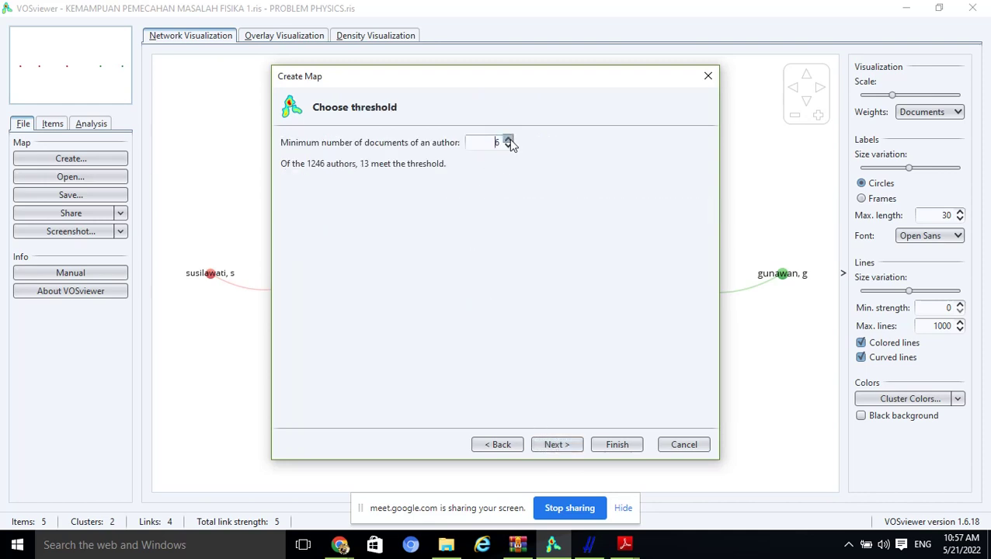
{"action": "left_click", "coordinate": [508, 139]}
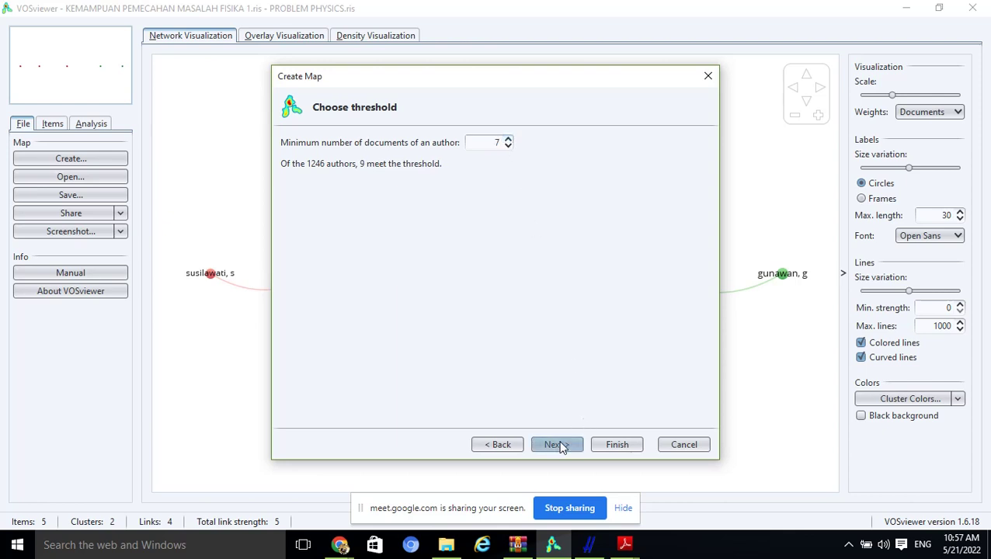
{"action": "left_click", "coordinate": [558, 446]}
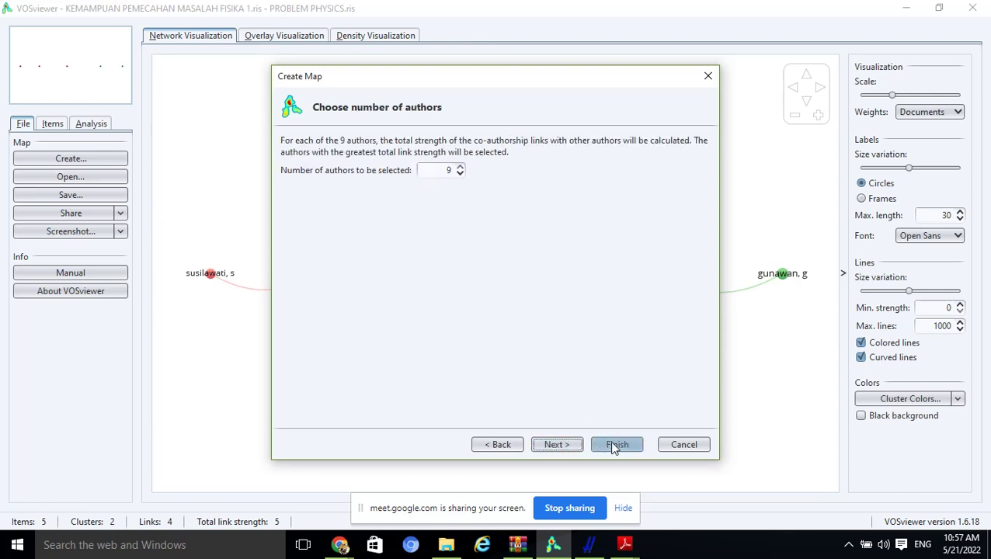
{"action": "left_click", "coordinate": [569, 443]}
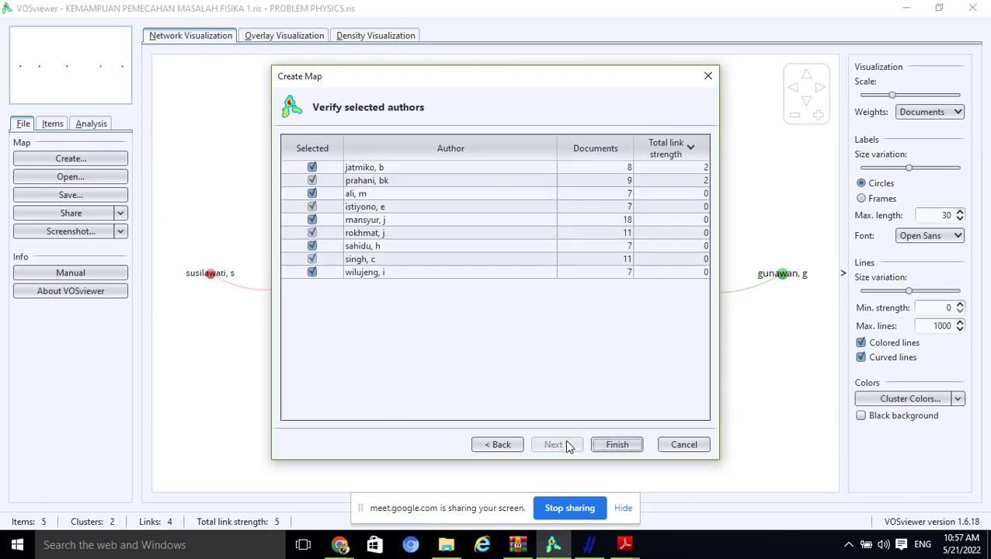
{"action": "left_click", "coordinate": [608, 444]}
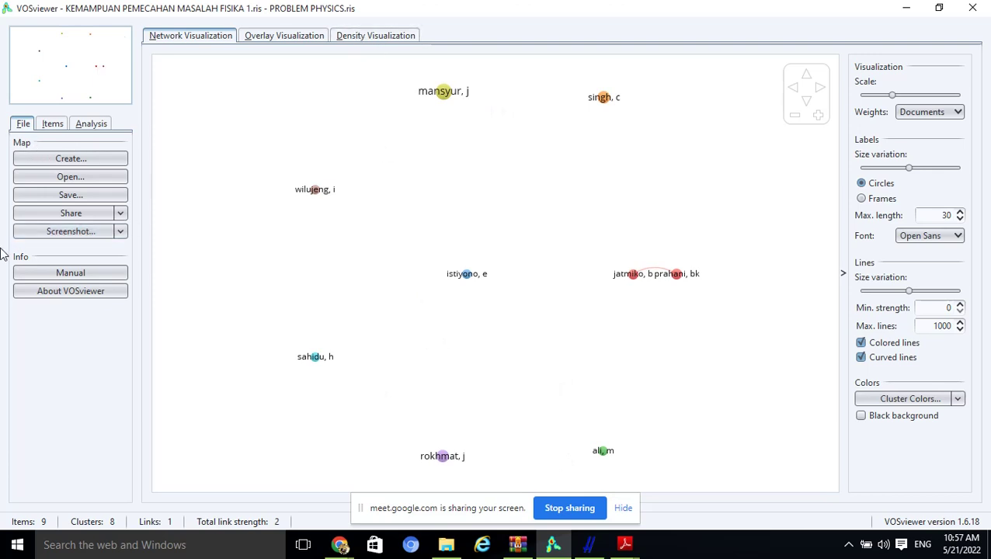
Step: Start a text-data map from the same two RIS files, extracting terms from the title and abstract fields
{"action": "left_click", "coordinate": [84, 159]}
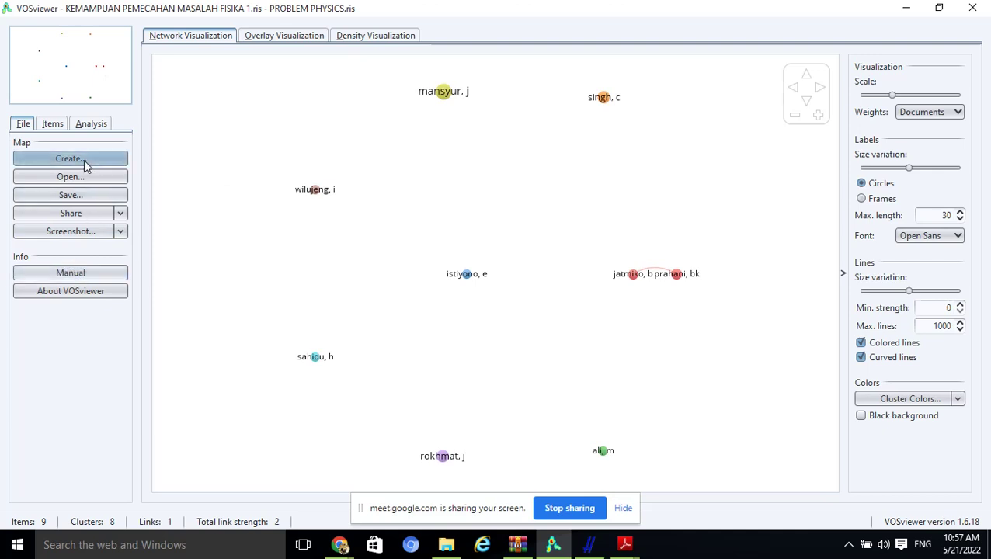
{"action": "left_click", "coordinate": [353, 241]}
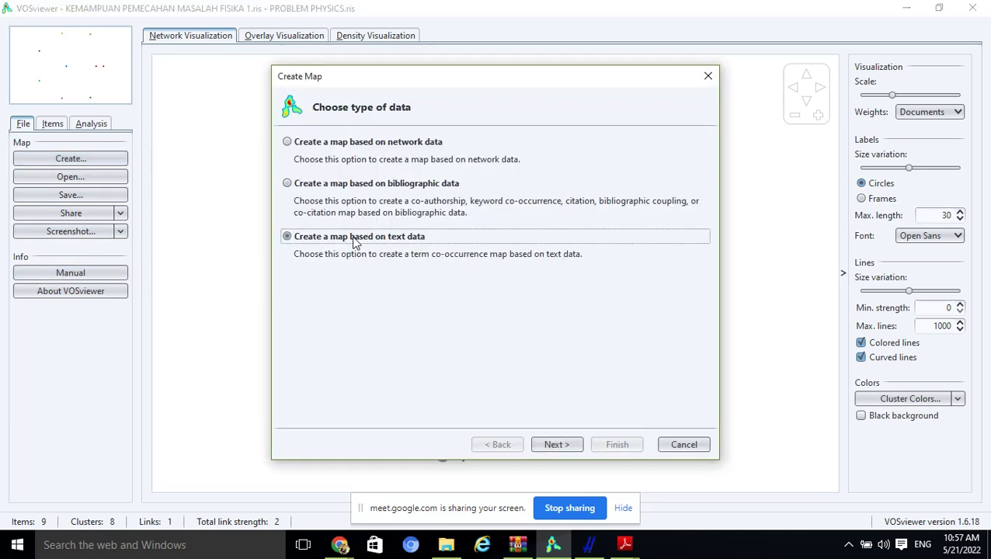
{"action": "left_click", "coordinate": [551, 448]}
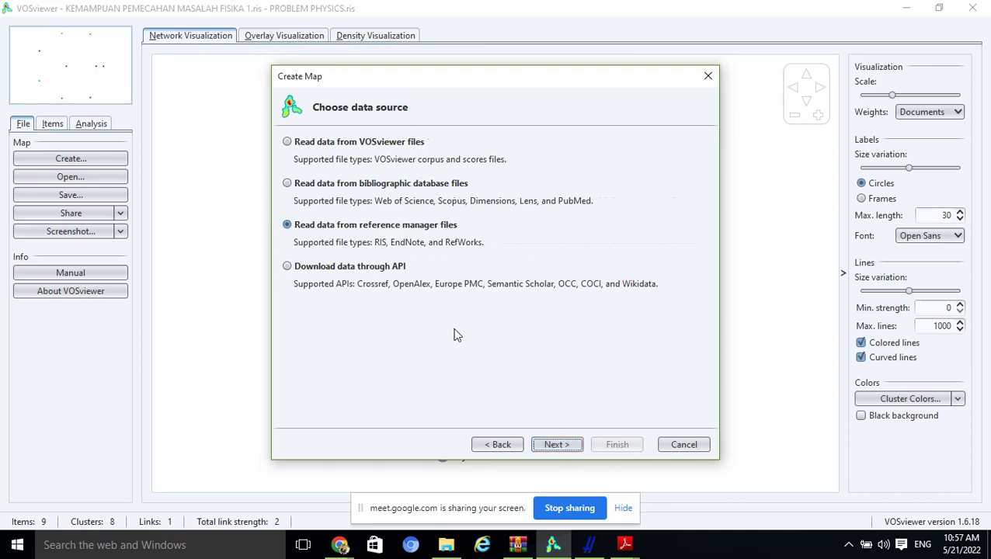
{"action": "left_click", "coordinate": [574, 447]}
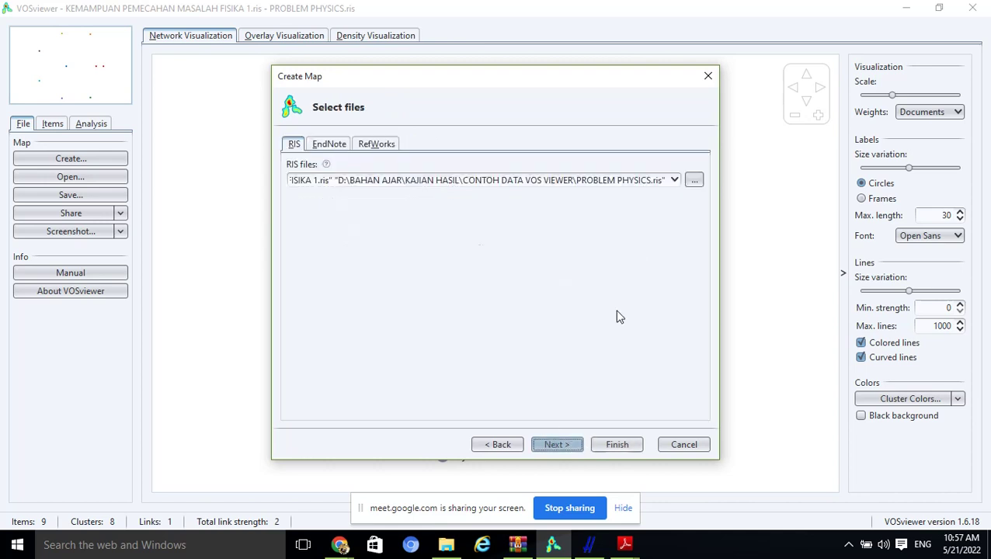
{"action": "left_click", "coordinate": [554, 446]}
{"action": "left_click", "coordinate": [553, 446]}
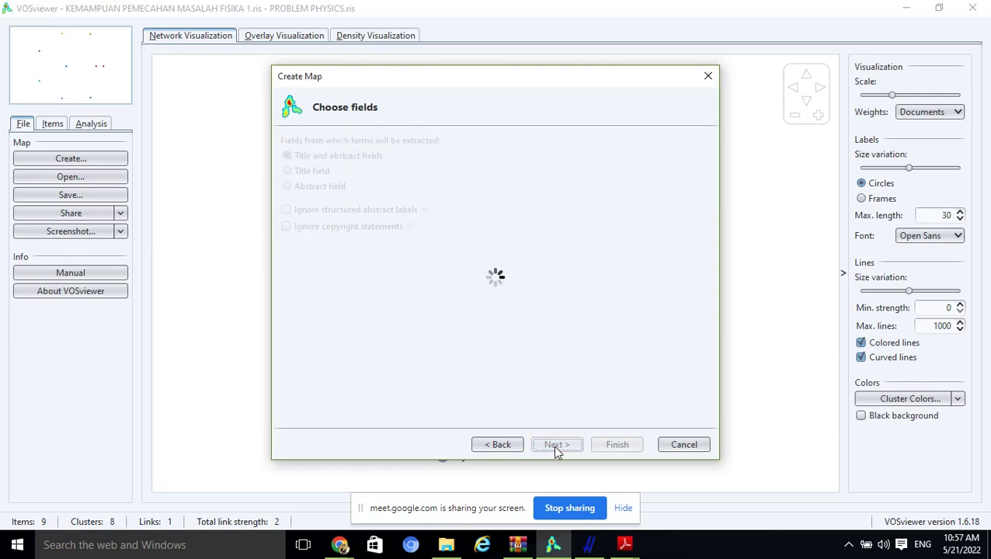
{"action": "left_click", "coordinate": [554, 446]}
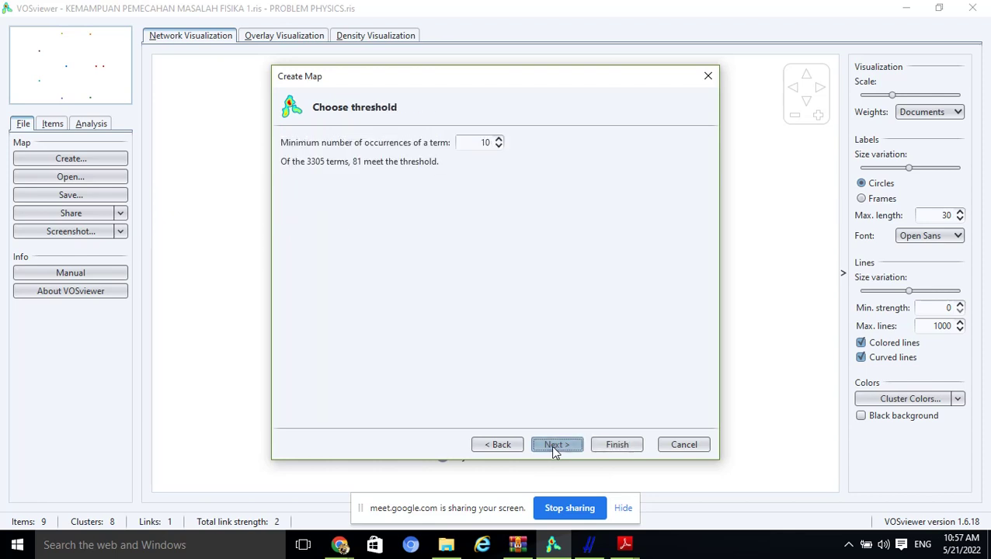
Step: Set the minimum number of occurrences of a term to 7
{"action": "left_click", "coordinate": [499, 147]}
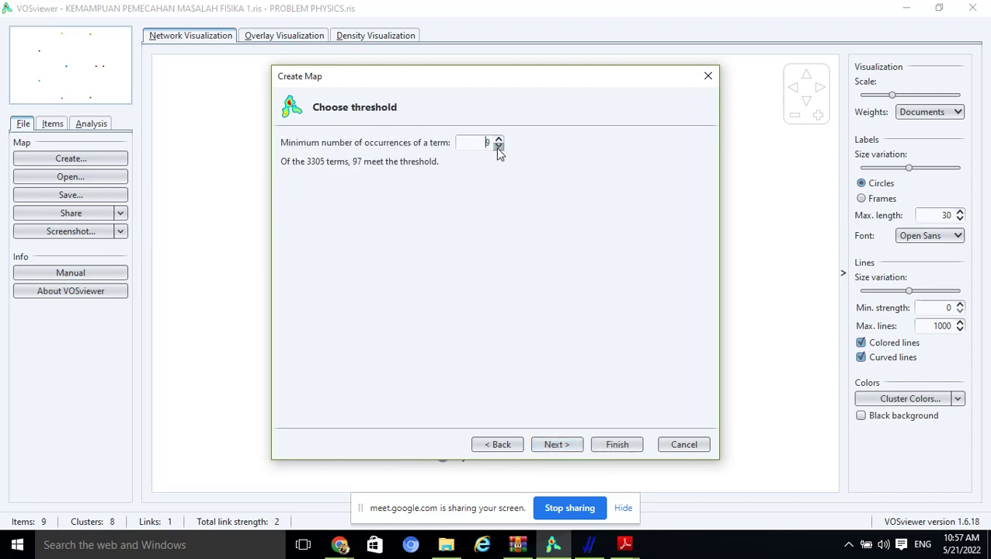
{"action": "left_click", "coordinate": [498, 147]}
{"action": "left_click", "coordinate": [498, 147]}
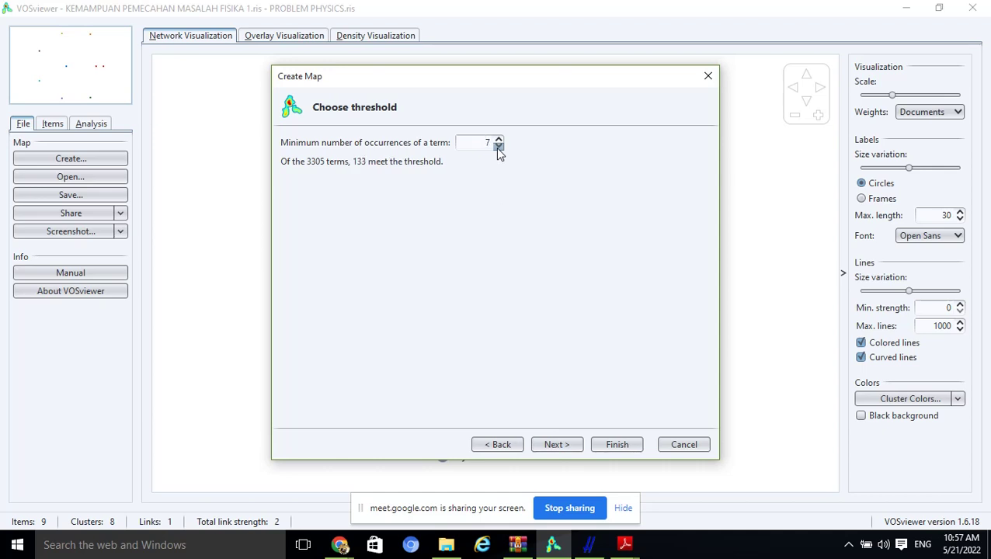
Step: Raise the minimum number of occurrences of a term to 8 and create the map with 67 selected terms
{"action": "left_click", "coordinate": [499, 141]}
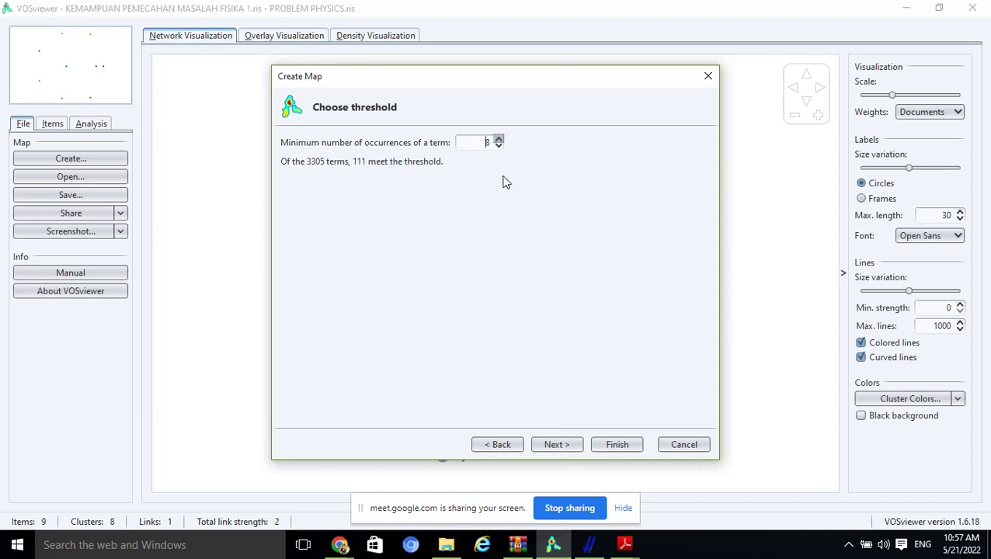
{"action": "left_click", "coordinate": [556, 443]}
{"action": "left_click", "coordinate": [556, 443]}
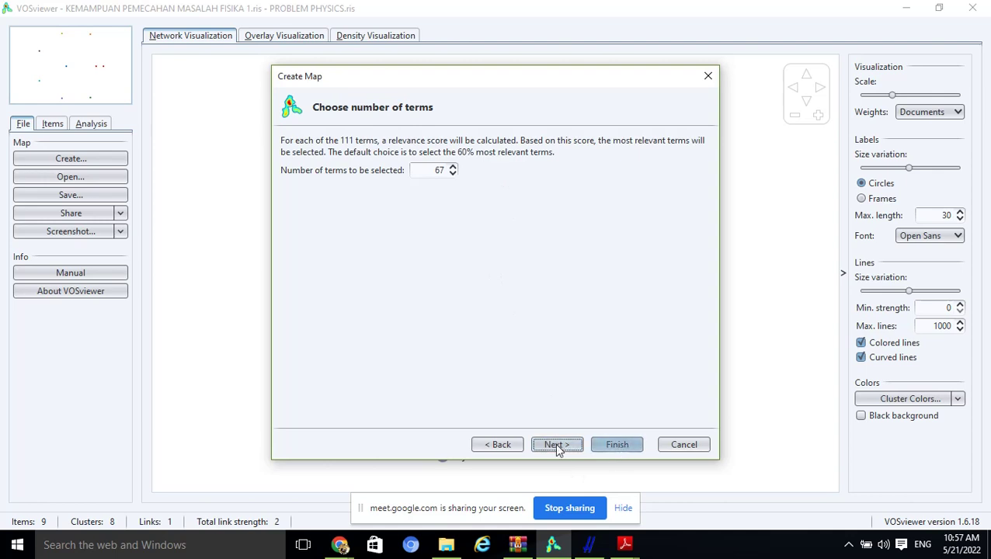
{"action": "left_click", "coordinate": [603, 446]}
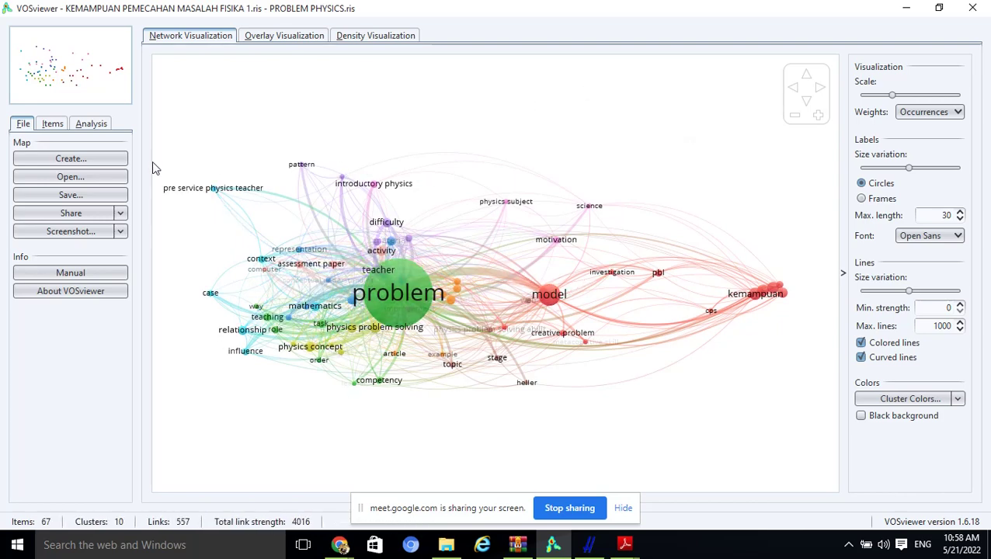
Step: Start saving the term map, with the VOSviewer map file named contoh in the CONTOH DATA VOS VIEWER folder
{"action": "left_click", "coordinate": [94, 195]}
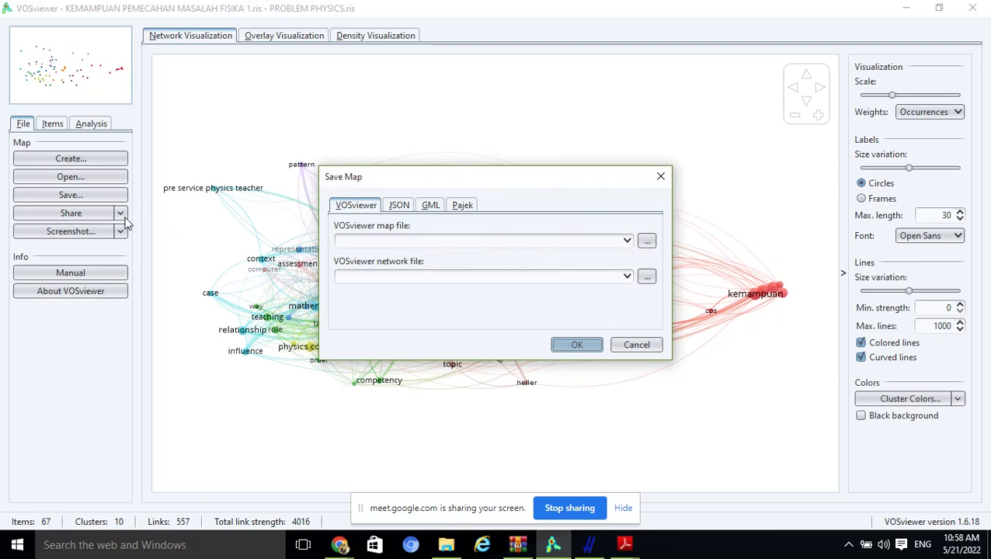
{"action": "left_click", "coordinate": [627, 242]}
{"action": "left_click", "coordinate": [627, 242]}
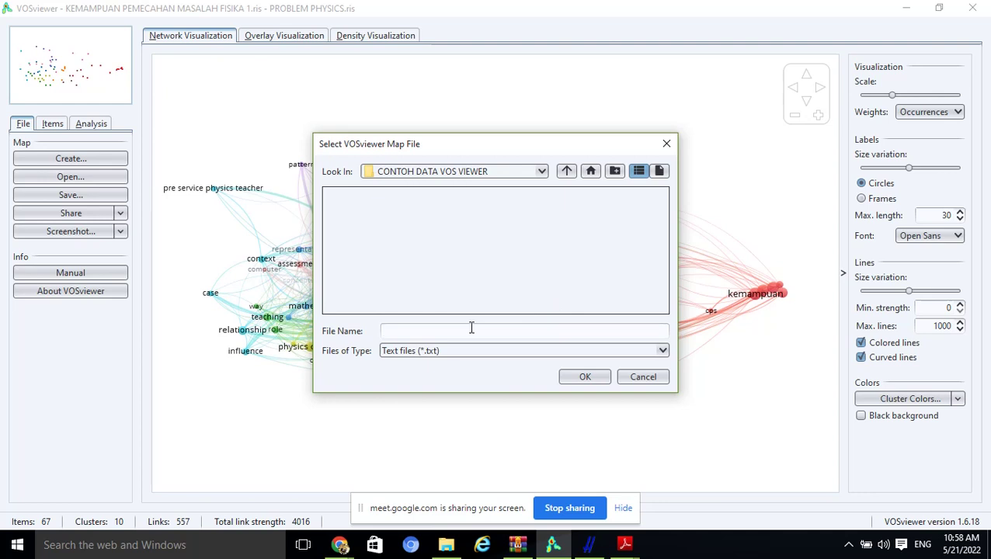
{"action": "type", "text": "contoh"}
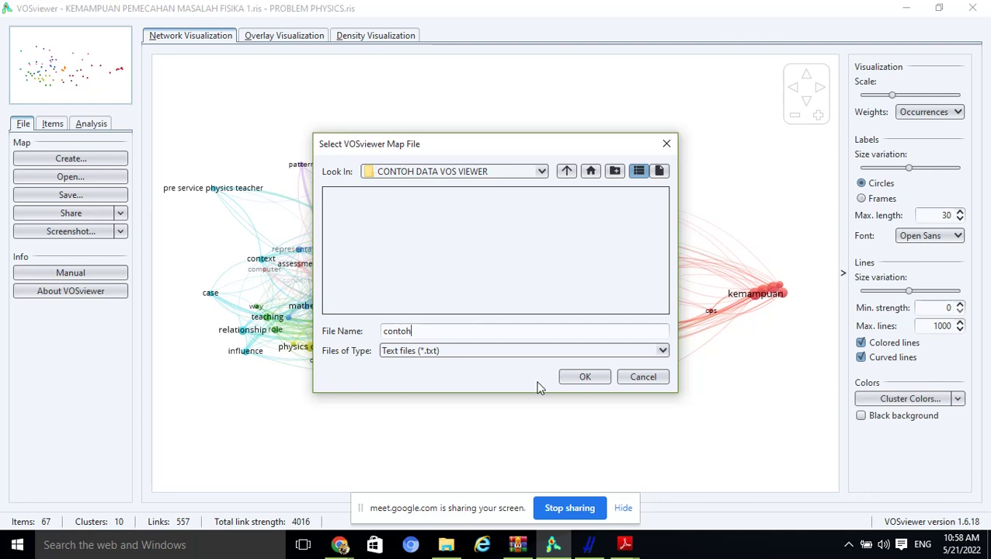
{"action": "left_click", "coordinate": [579, 378]}
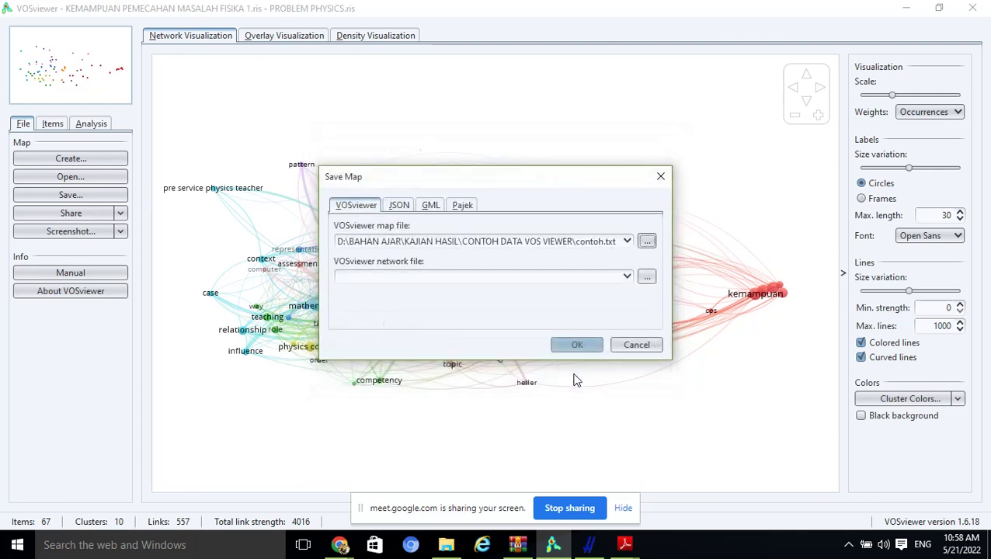
Step: Name the VOSviewer network file contoh in the same folder and save the map
{"action": "left_click", "coordinate": [627, 278]}
{"action": "left_click", "coordinate": [646, 281]}
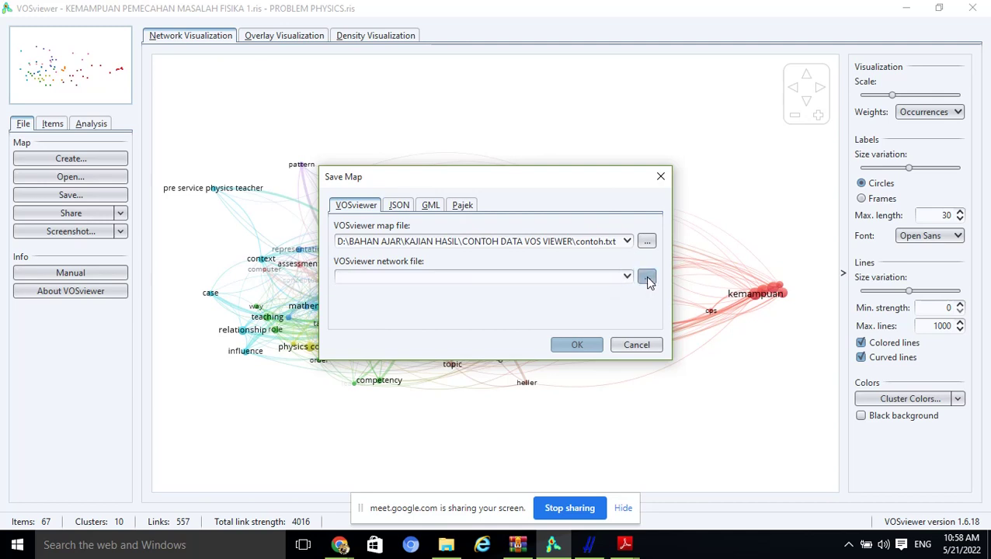
{"action": "left_click", "coordinate": [602, 325]}
{"action": "type", "text": "c"}
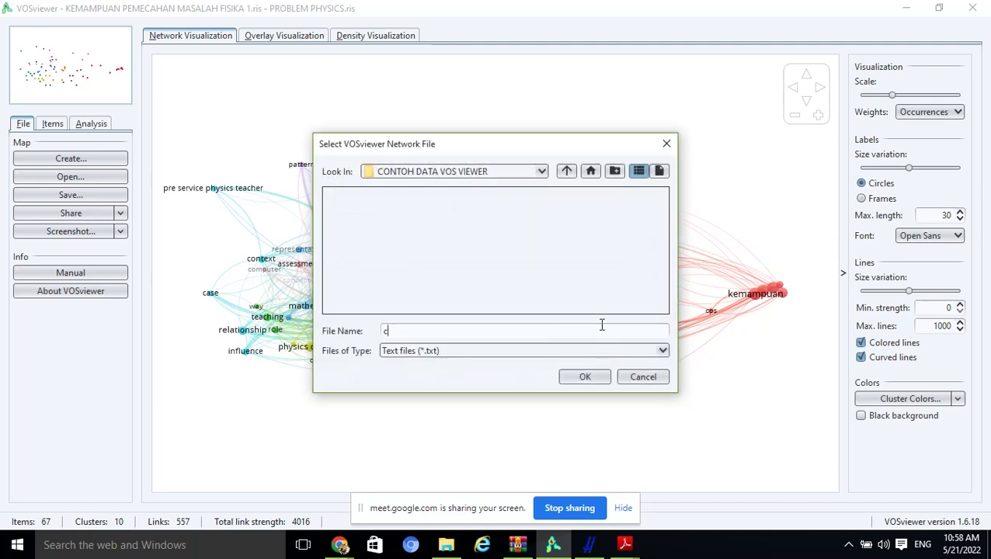
{"action": "type", "text": "ontoh"}
{"action": "left_click", "coordinate": [597, 379]}
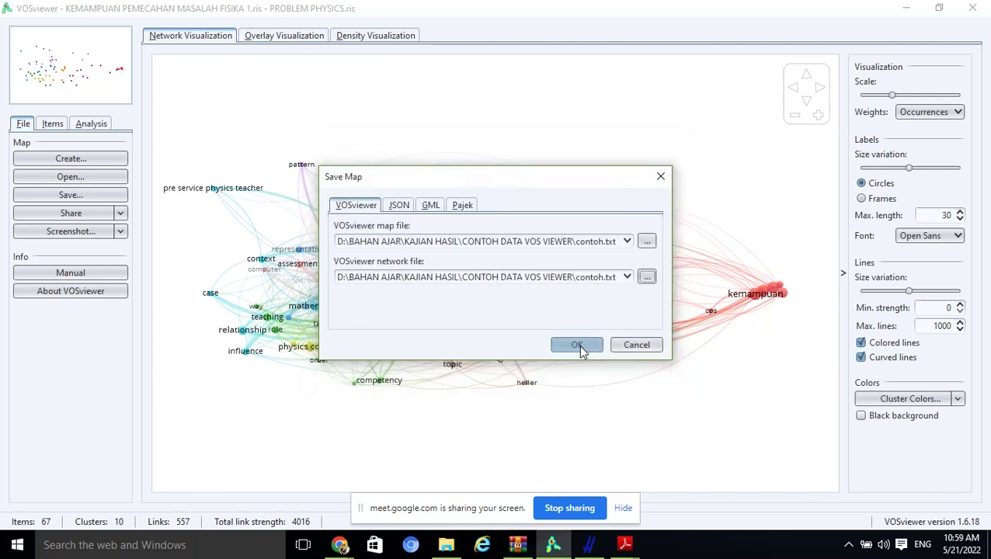
{"action": "left_click", "coordinate": [579, 345]}
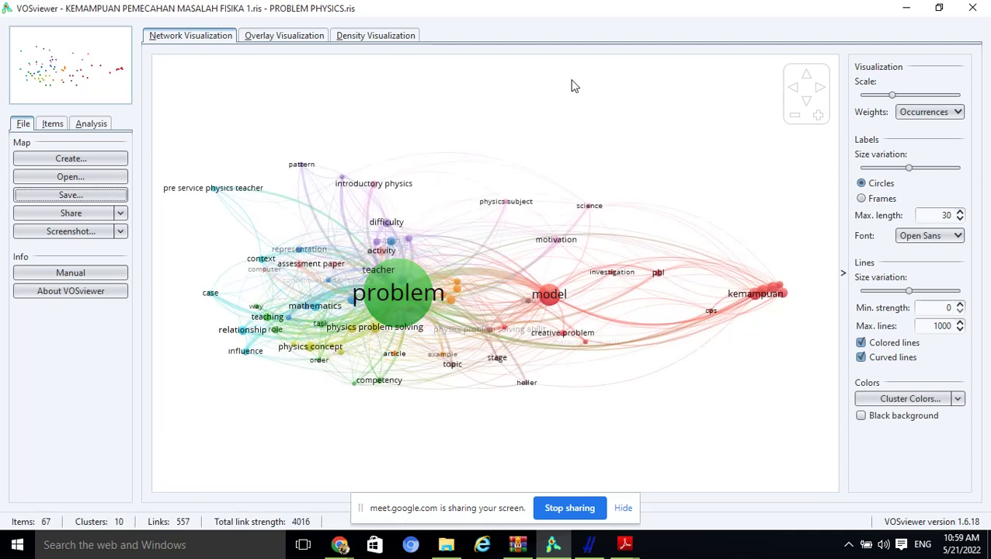
Step: Check the running search in Publish or Perish, and go back to page 7 of the STEM physics paper in Adobe Reader
{"action": "left_click", "coordinate": [585, 547]}
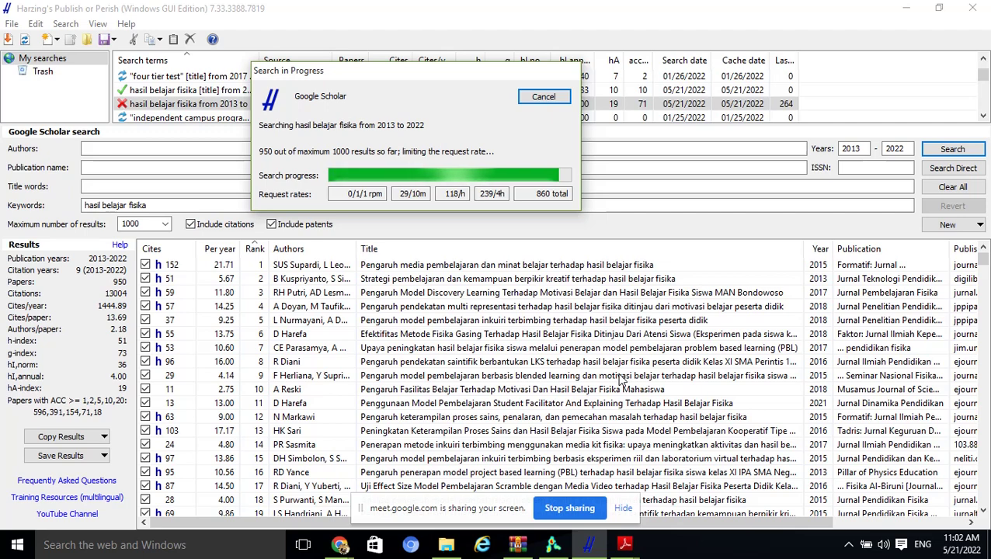
{"action": "mouse_move", "coordinate": [627, 546]}
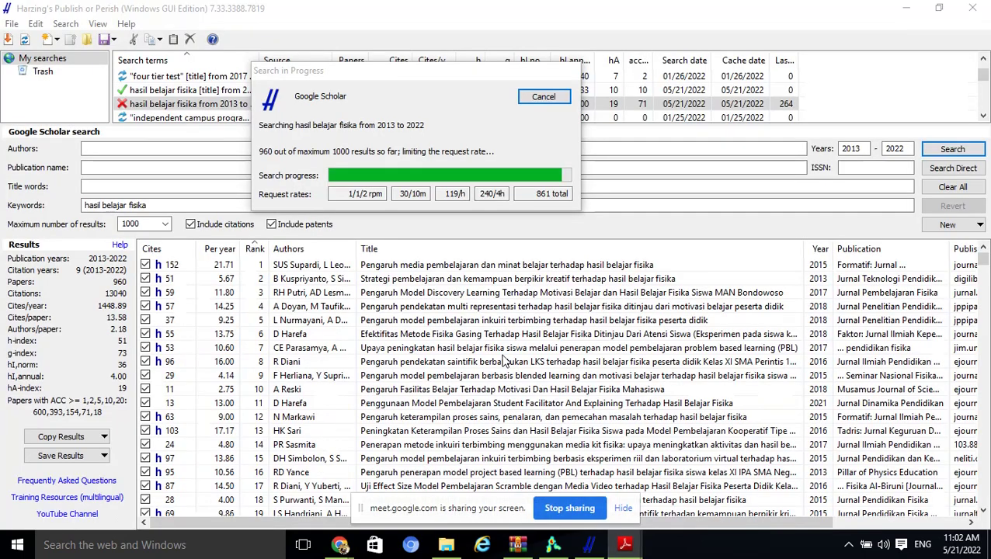
{"action": "left_click", "coordinate": [626, 544]}
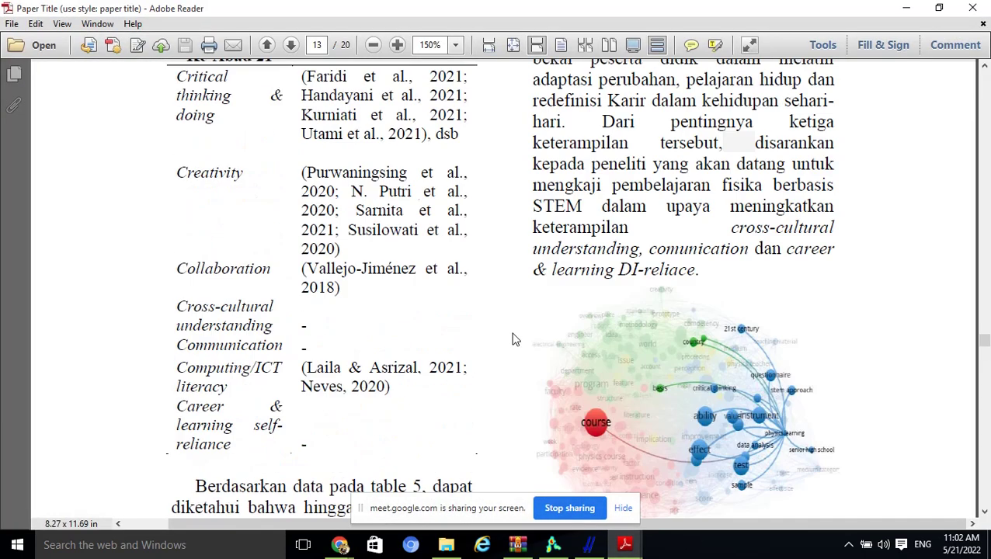
{"action": "scroll", "coordinate": [506, 335], "scroll_direction": "up", "scroll_amount": 15}
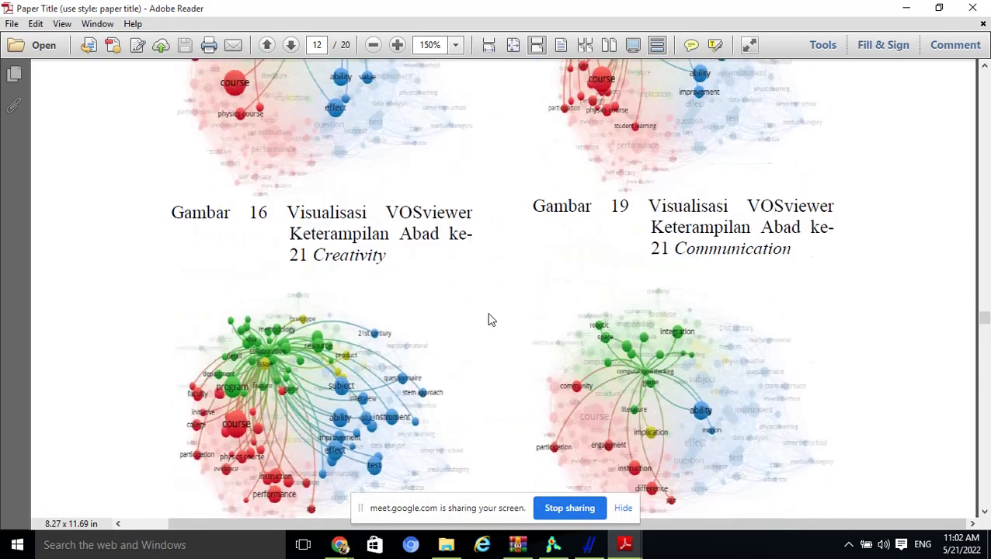
{"action": "scroll", "coordinate": [489, 316], "scroll_direction": "up", "scroll_amount": 10}
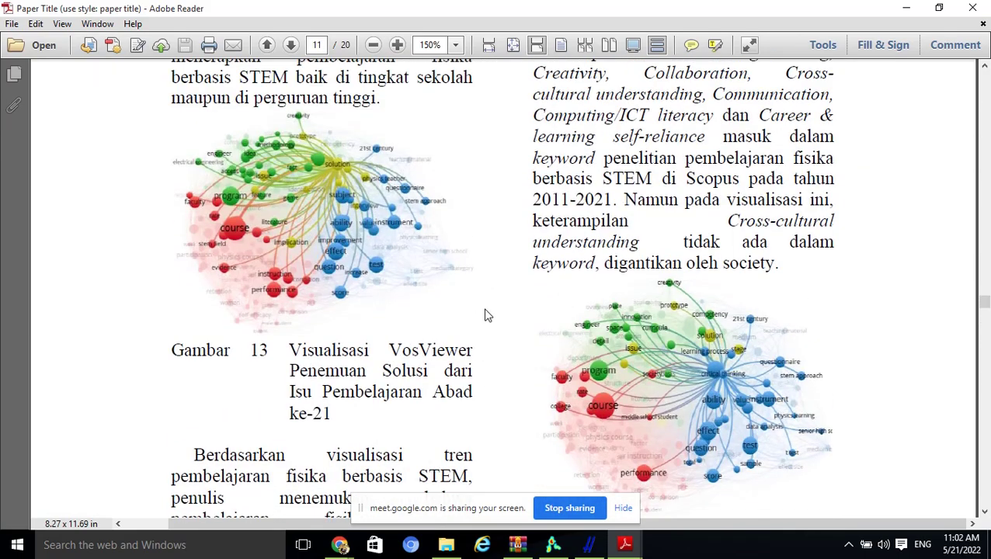
{"action": "scroll", "coordinate": [487, 314], "scroll_direction": "up", "scroll_amount": 15}
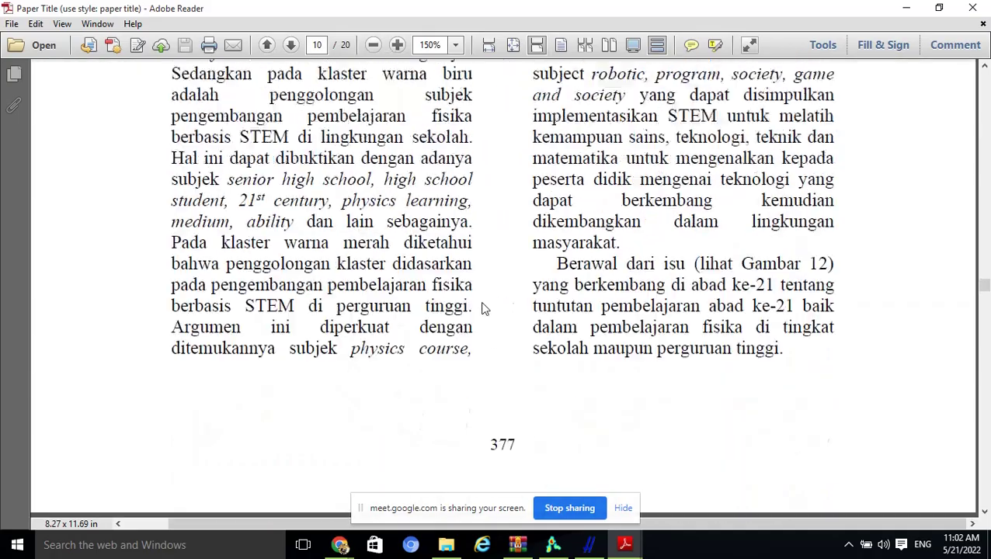
{"action": "scroll", "coordinate": [482, 309], "scroll_direction": "up", "scroll_amount": 20}
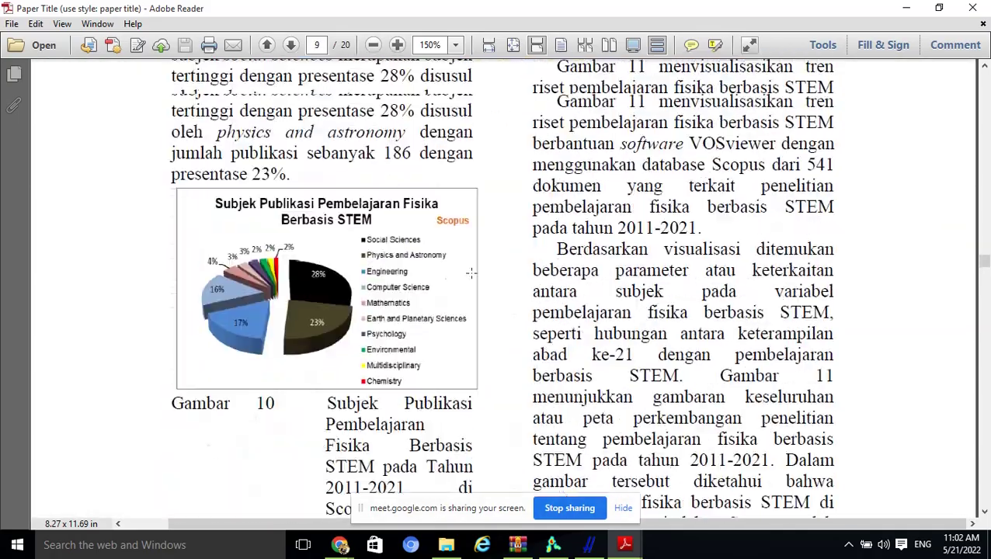
{"action": "scroll", "coordinate": [471, 273], "scroll_direction": "up", "scroll_amount": 20}
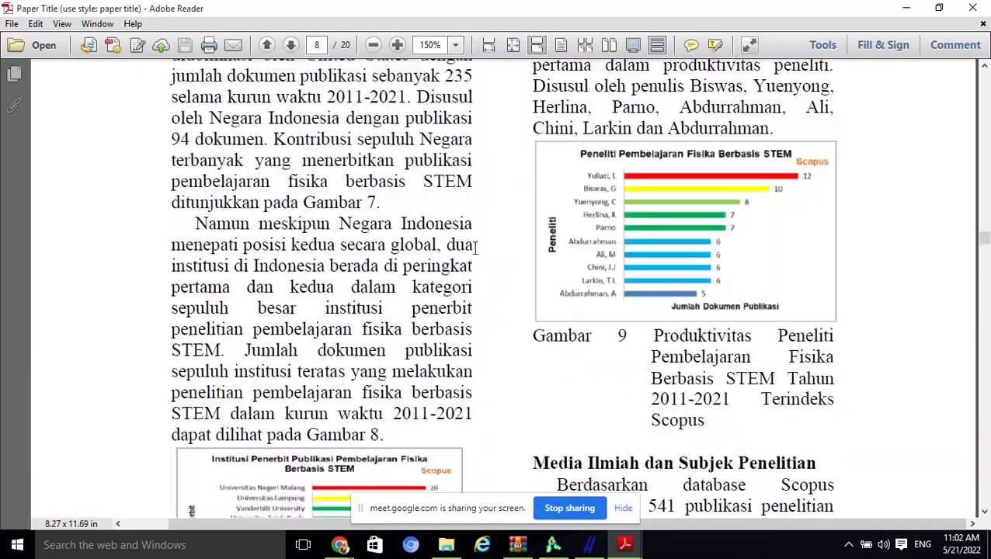
{"action": "scroll", "coordinate": [476, 245], "scroll_direction": "up", "scroll_amount": 20}
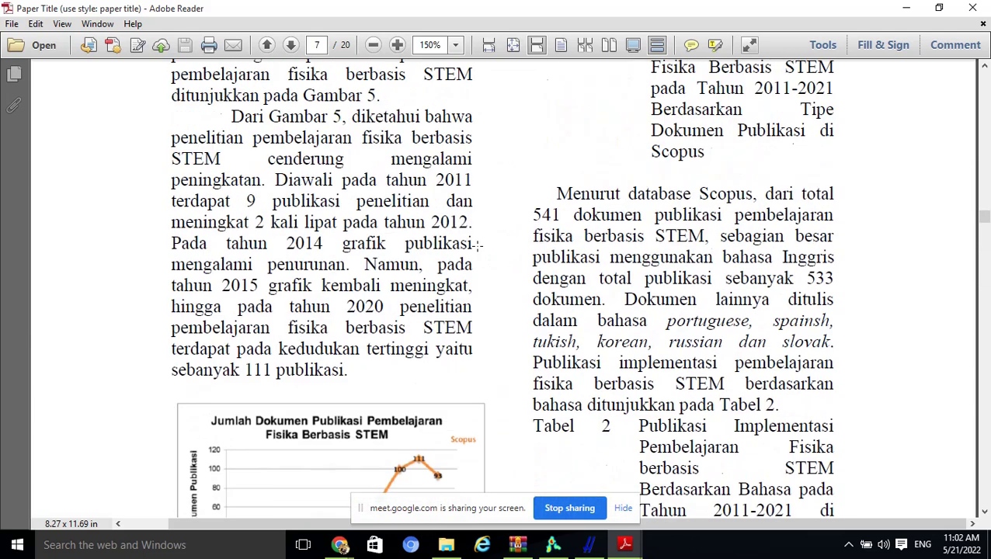
Step: Examine the paper's charts and tables of publications by year, document type, language, country, researcher and institution on pages 7 and 8
{"action": "scroll", "coordinate": [477, 245], "scroll_direction": "down", "scroll_amount": 6}
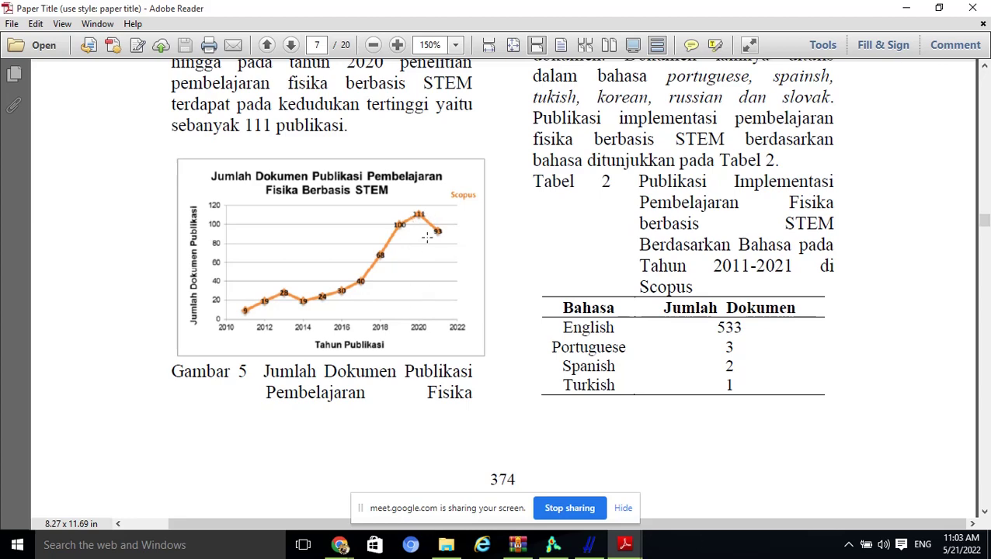
{"action": "scroll", "coordinate": [427, 238], "scroll_direction": "up", "scroll_amount": 10}
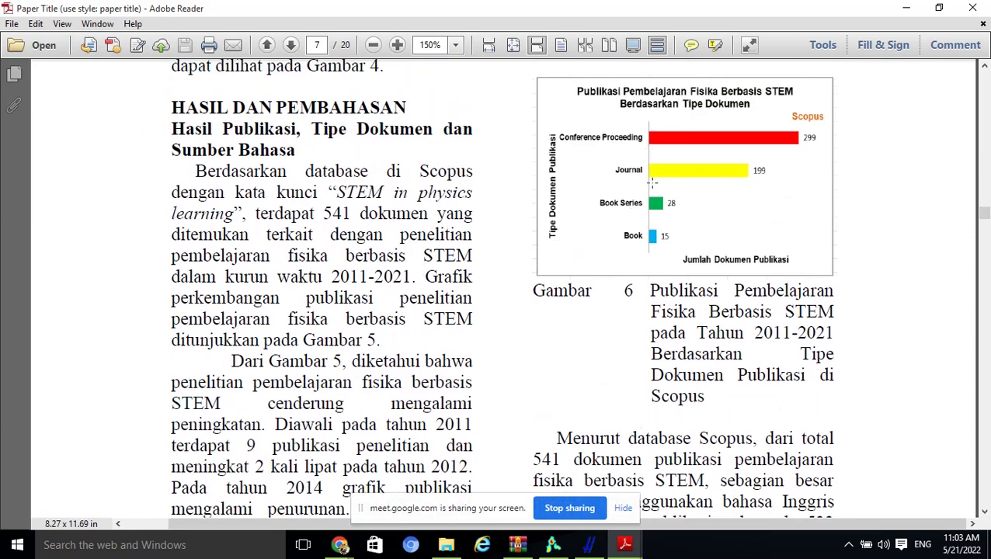
{"action": "scroll", "coordinate": [651, 147], "scroll_direction": "down", "scroll_amount": 9}
{"action": "scroll", "coordinate": [653, 185], "scroll_direction": "down", "scroll_amount": 2}
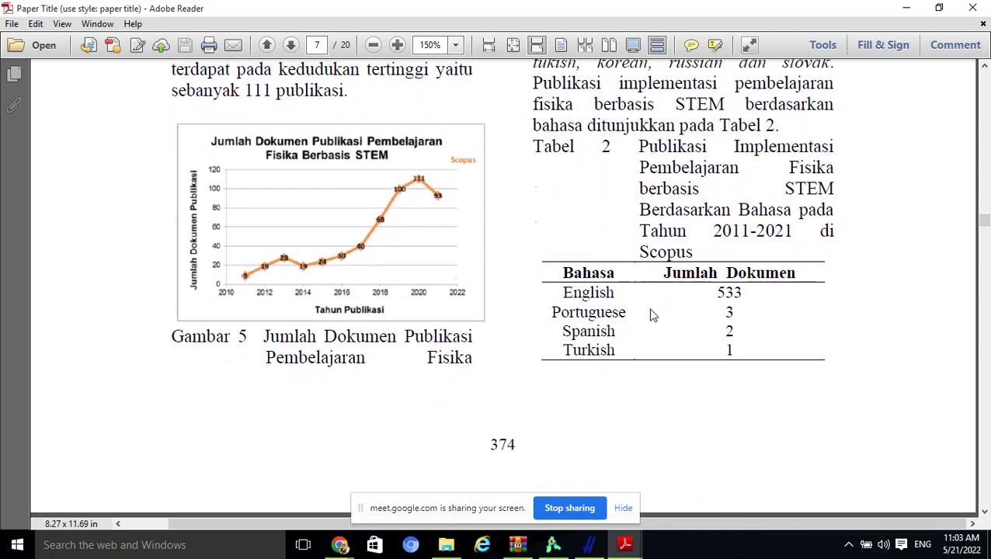
{"action": "scroll", "coordinate": [653, 315], "scroll_direction": "down", "scroll_amount": 12}
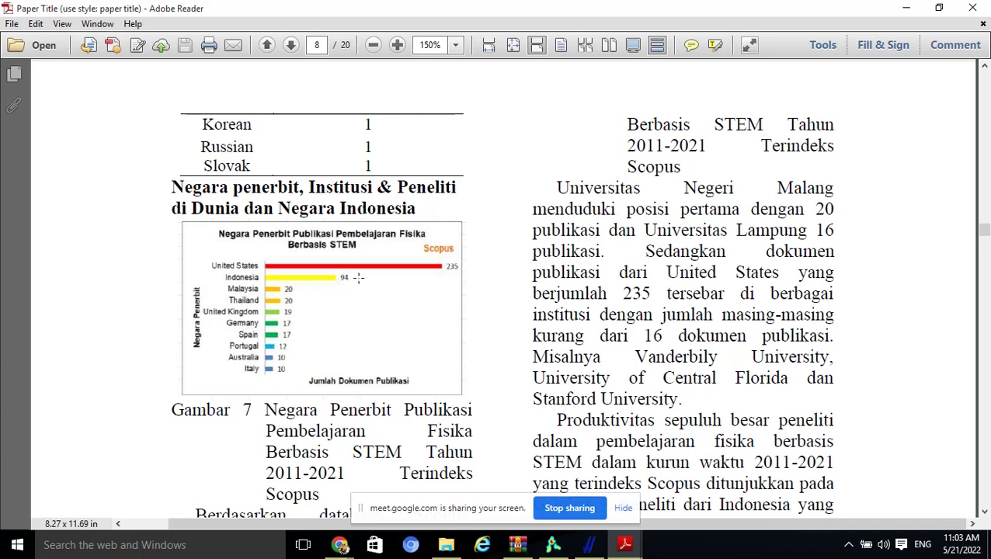
{"action": "scroll", "coordinate": [394, 277], "scroll_direction": "down", "scroll_amount": 12}
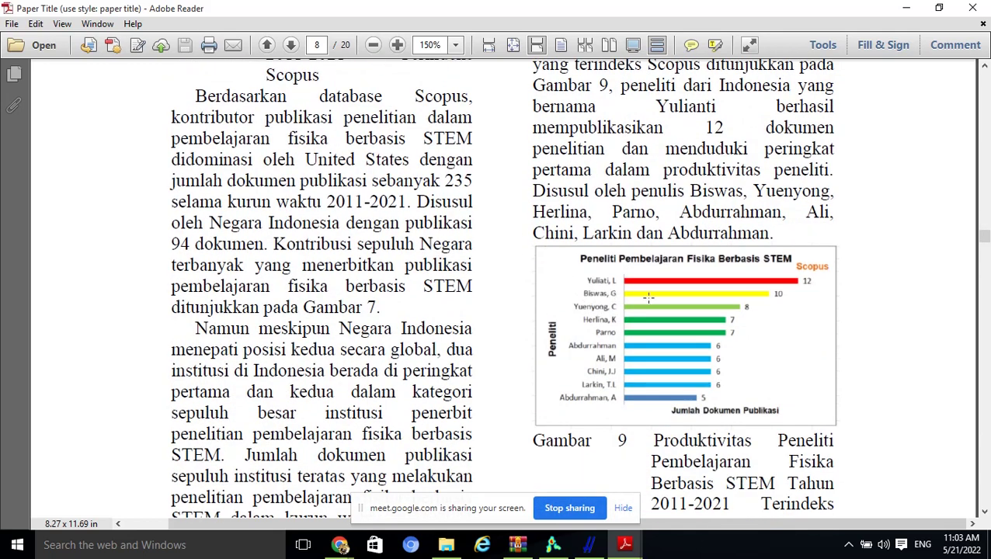
{"action": "scroll", "coordinate": [649, 298], "scroll_direction": "down", "scroll_amount": 10}
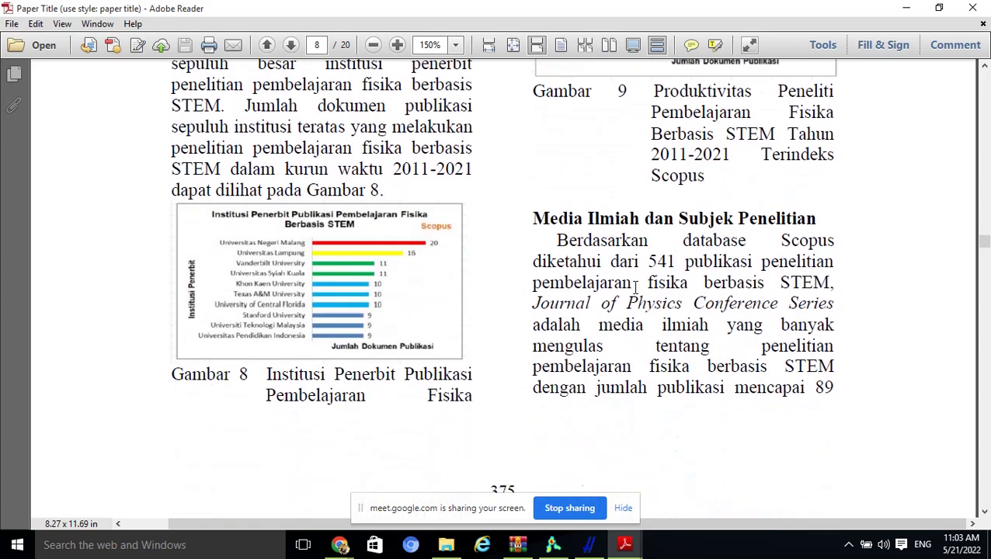
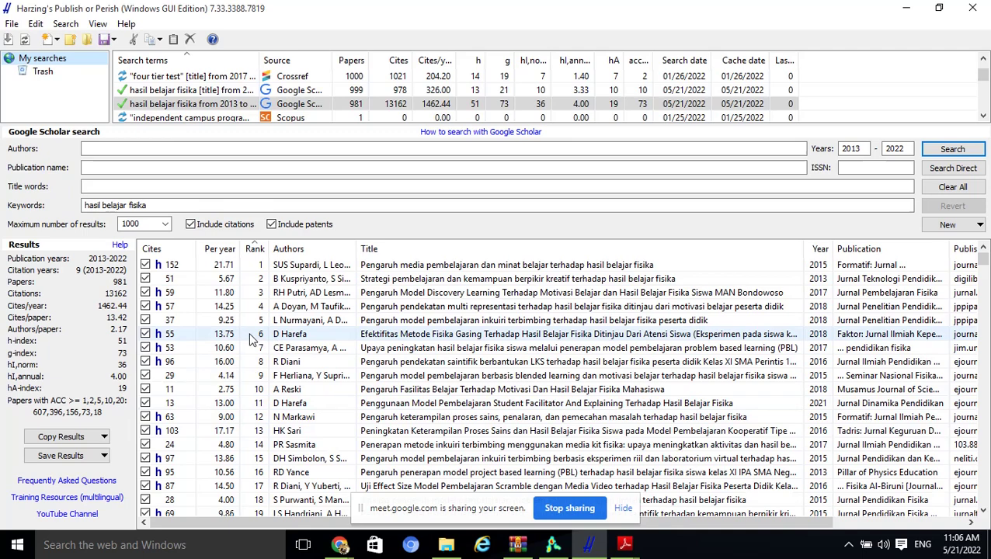
{"action": "scroll", "coordinate": [250, 339], "scroll_direction": "down", "scroll_amount": 2}
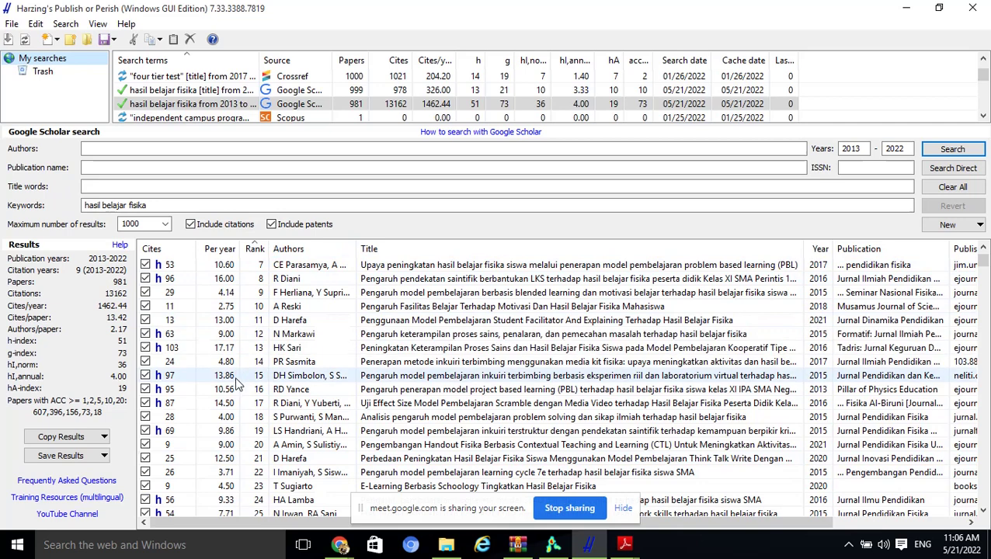
{"action": "left_click", "coordinate": [105, 458]}
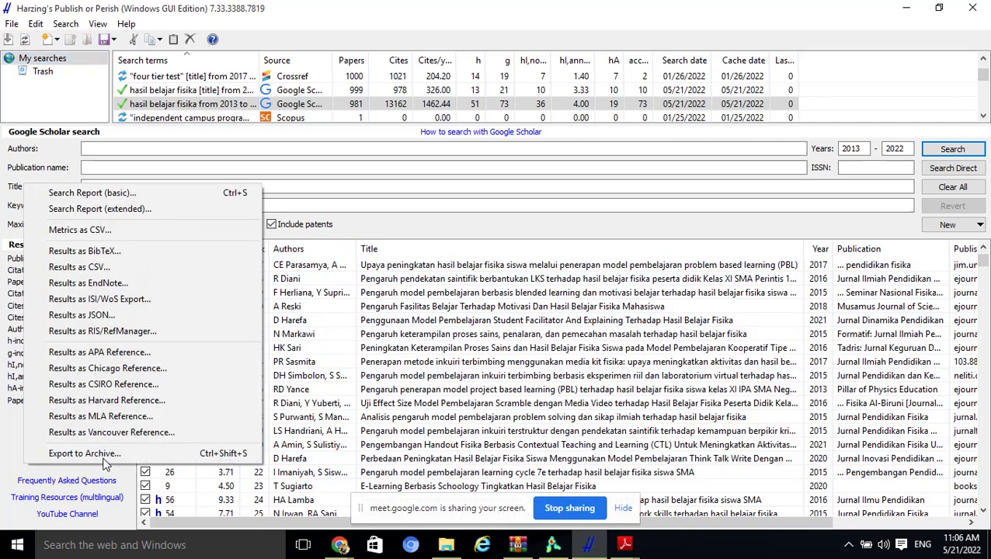
{"action": "left_click", "coordinate": [91, 336]}
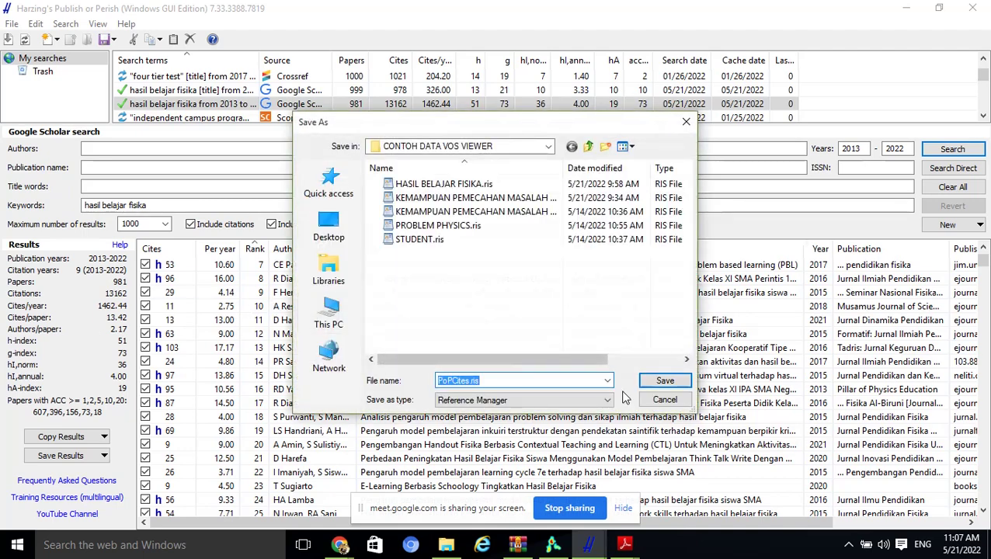
{"action": "left_click", "coordinate": [665, 400]}
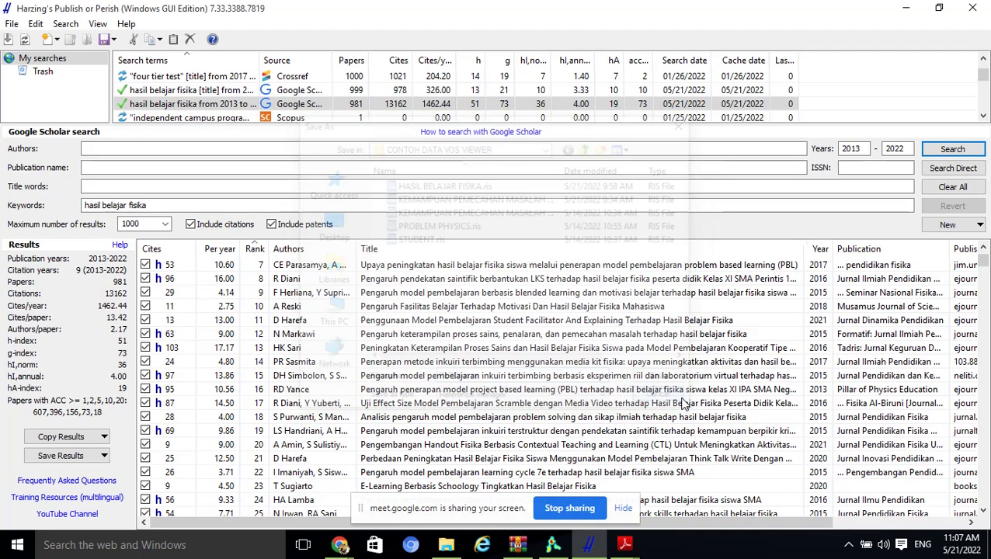
Step: Export the "hasil belajar fisika" results as an RIS/RefManager file named HASIL BELAJAR FISIKA 1 in the CONTOH DATA VOS VIEWER folder
{"action": "left_click", "coordinate": [100, 458]}
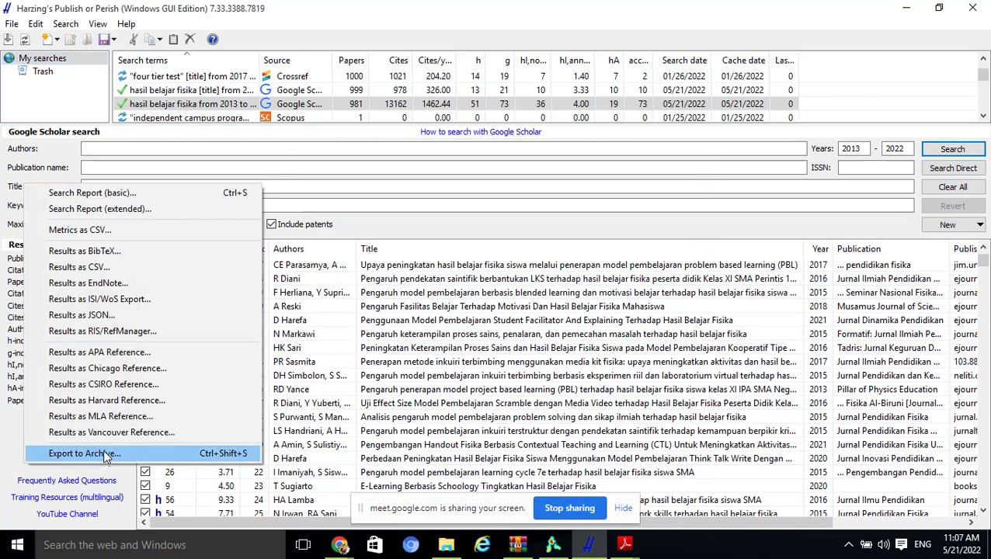
{"action": "left_click", "coordinate": [102, 331]}
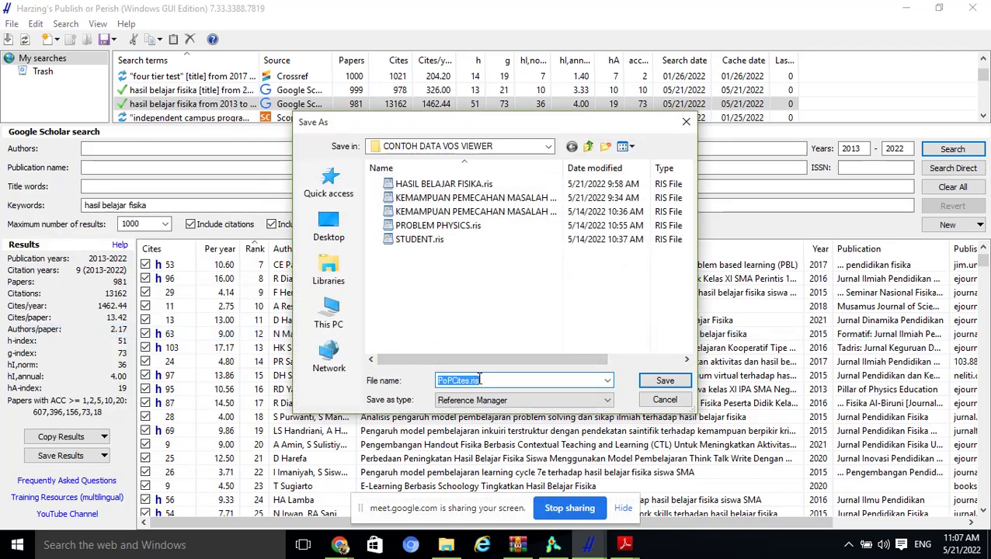
{"action": "type", "text": "HASIL BELAJAR"}
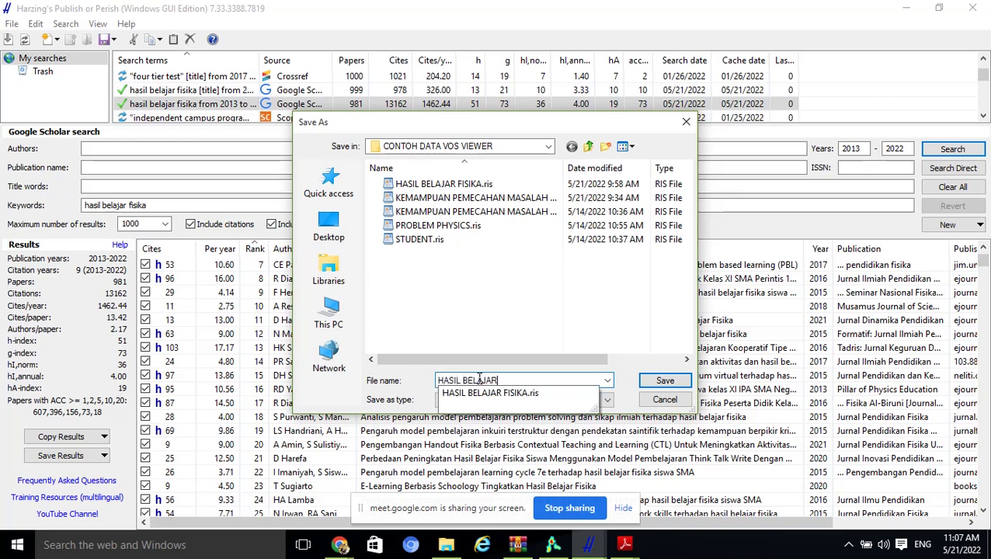
{"action": "type", "text": " FISIKA 1"}
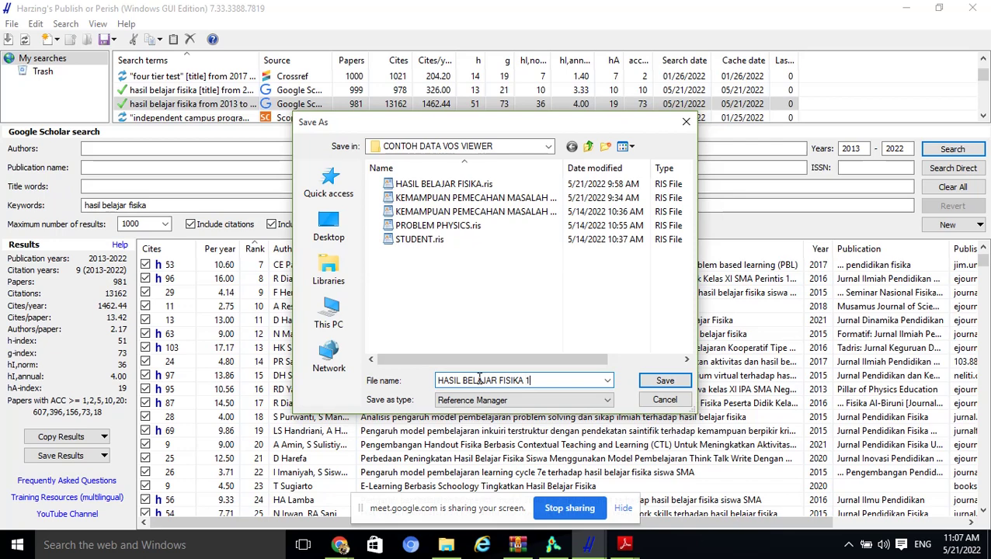
{"action": "key", "text": "Return"}
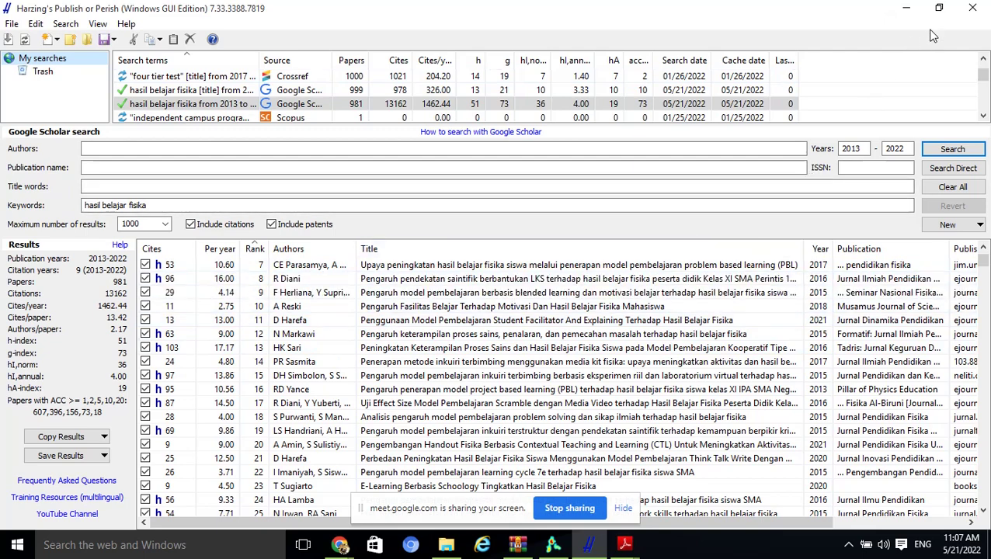
Step: Switch to VOSviewer and start a new map based on text data, read from reference manager files
{"action": "left_click", "coordinate": [906, 11]}
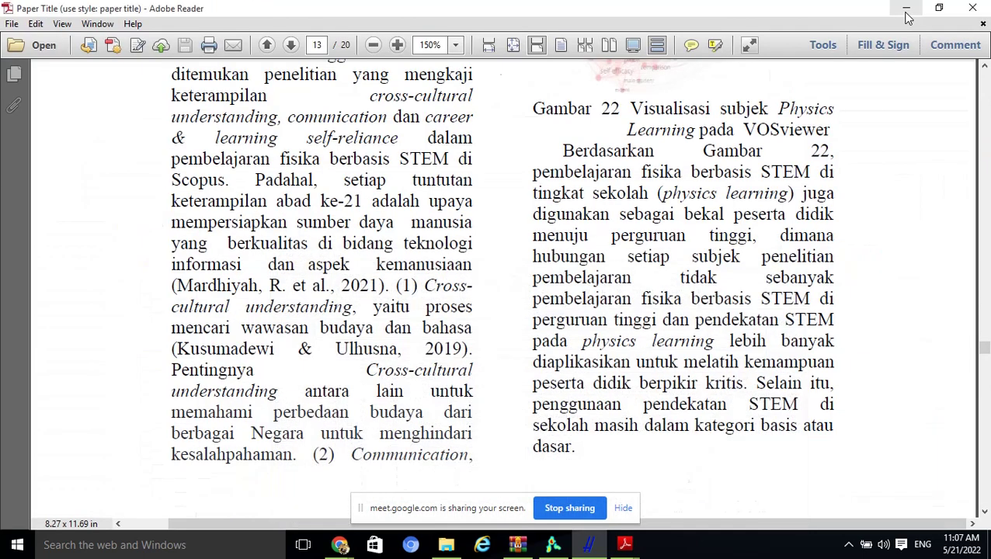
{"action": "left_click", "coordinate": [906, 11]}
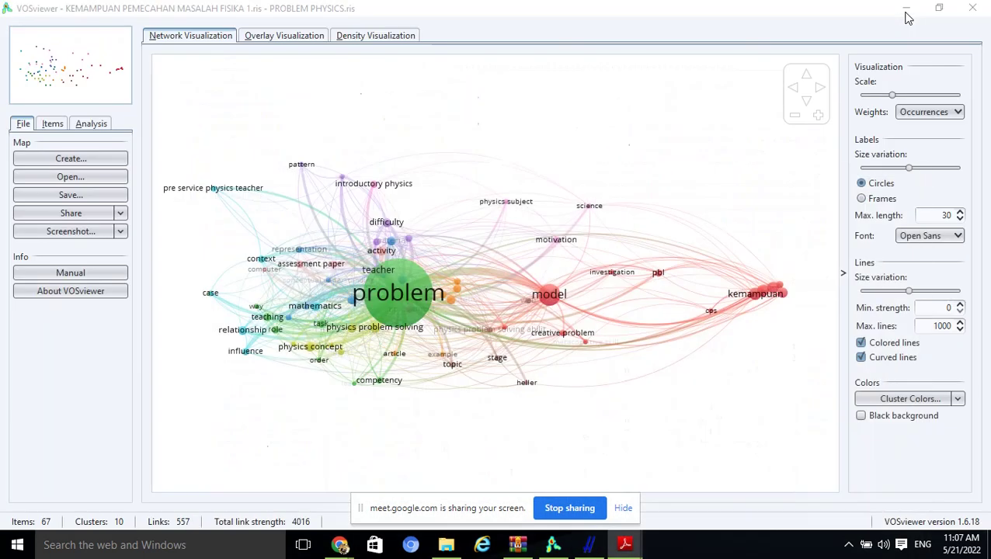
{"action": "left_click", "coordinate": [50, 159]}
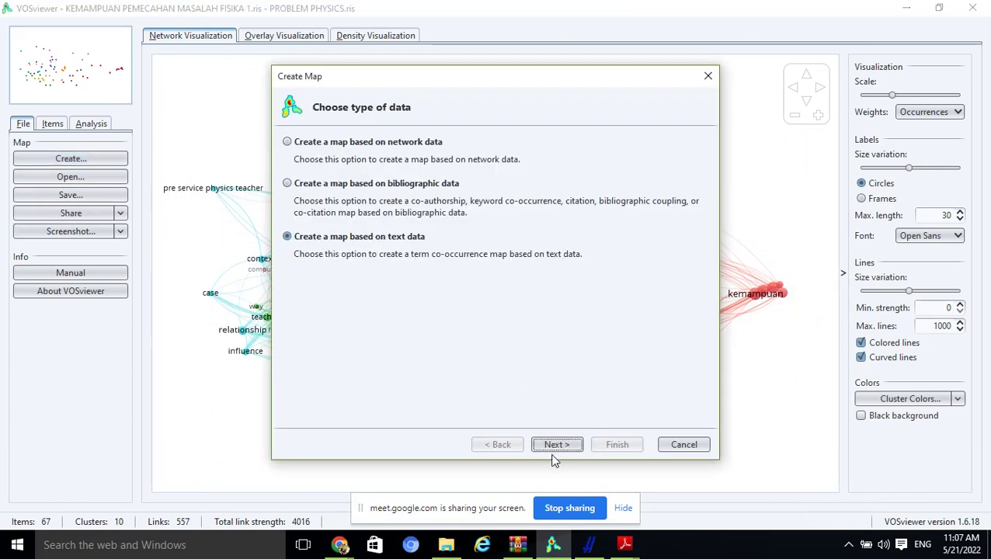
{"action": "left_click", "coordinate": [553, 451]}
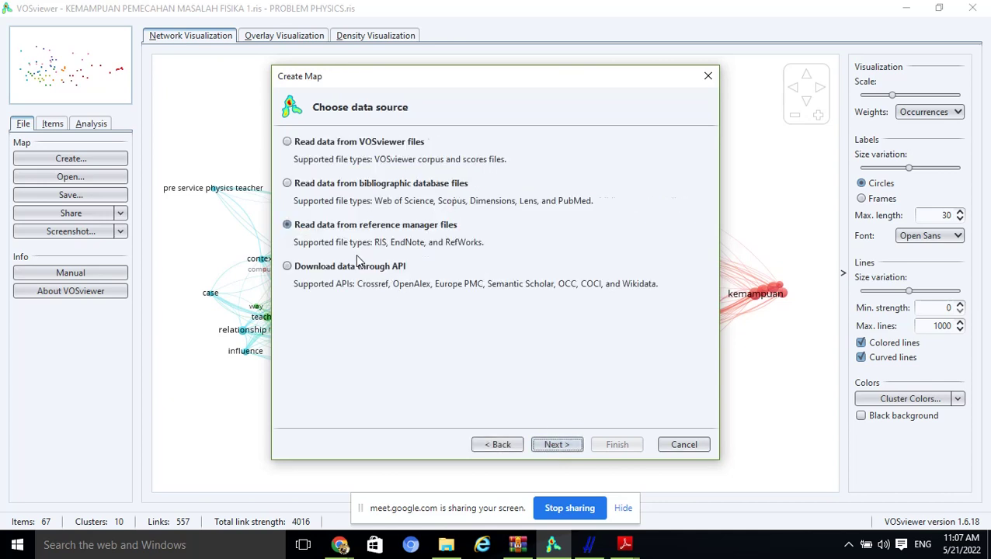
{"action": "left_click", "coordinate": [556, 446]}
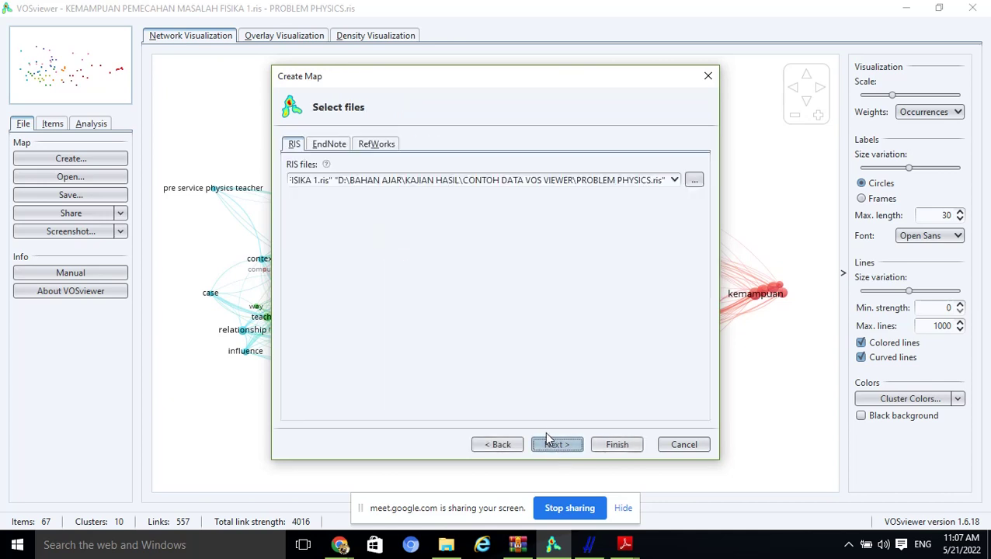
Step: Select HASIL BELAJAR FISIKA 1.ris and KEMAMPUAN PEMECAHAN MASALAH FISIKA 1.ris as the RIS files for the map
{"action": "left_click", "coordinate": [692, 185]}
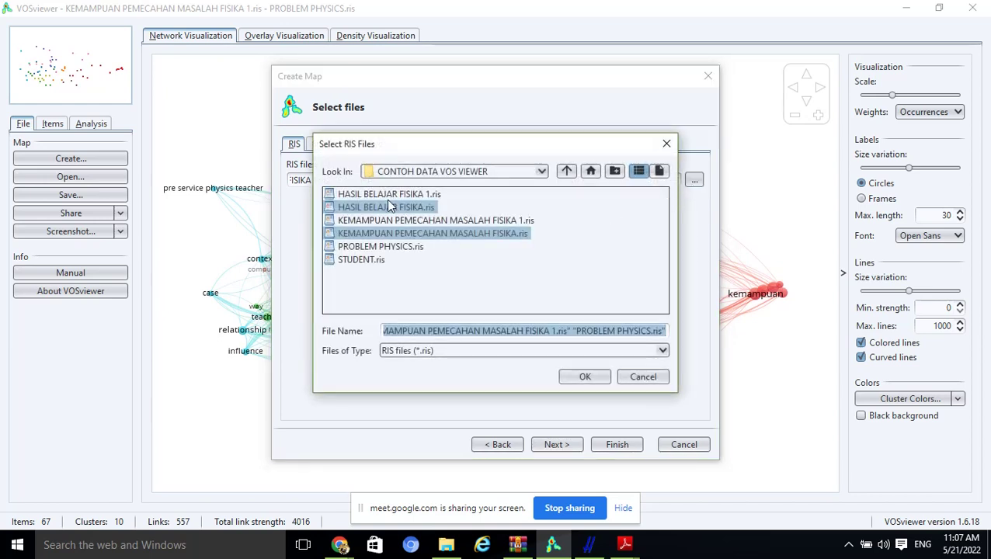
{"action": "left_click", "coordinate": [388, 195]}
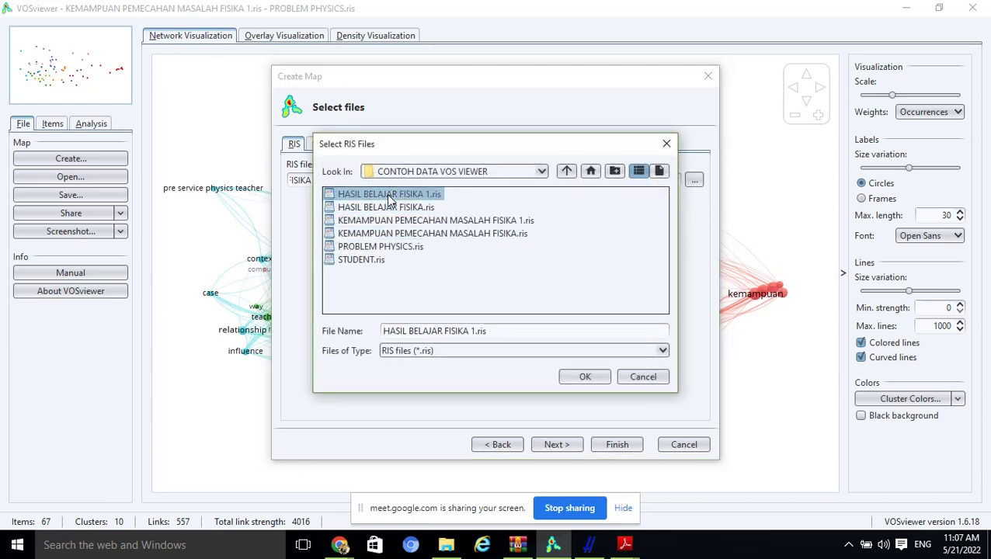
{"action": "left_click", "coordinate": [409, 222], "text": "ctrl"}
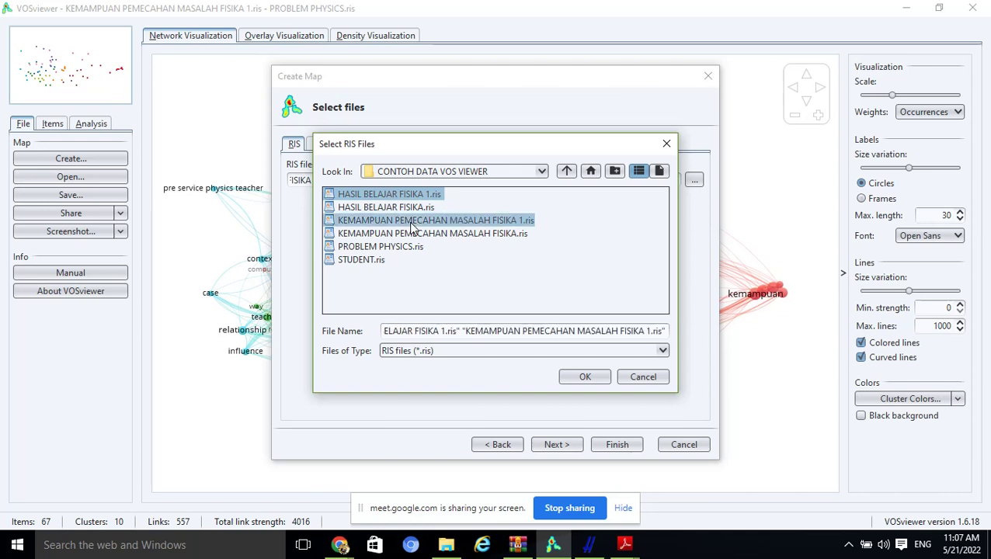
{"action": "left_click", "coordinate": [588, 375]}
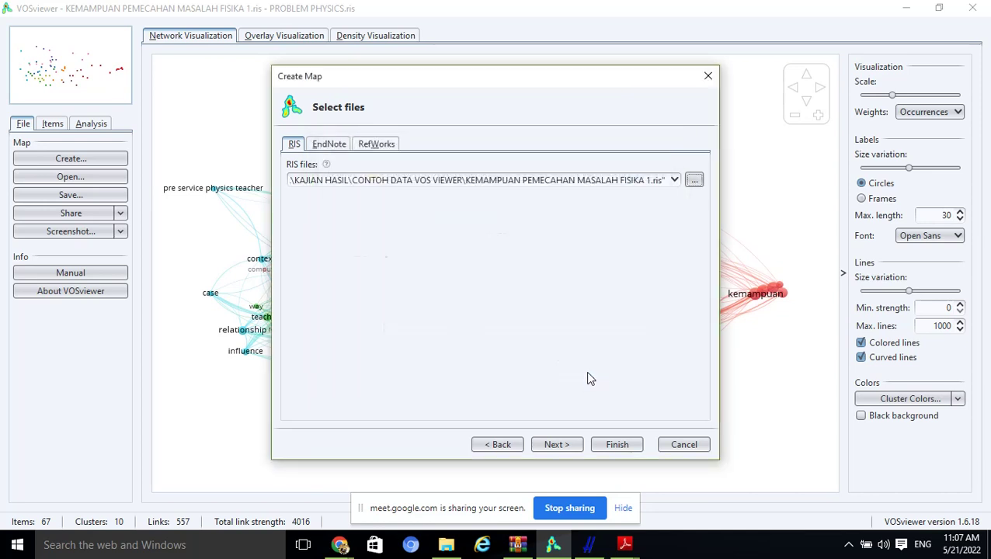
{"action": "left_click", "coordinate": [558, 448]}
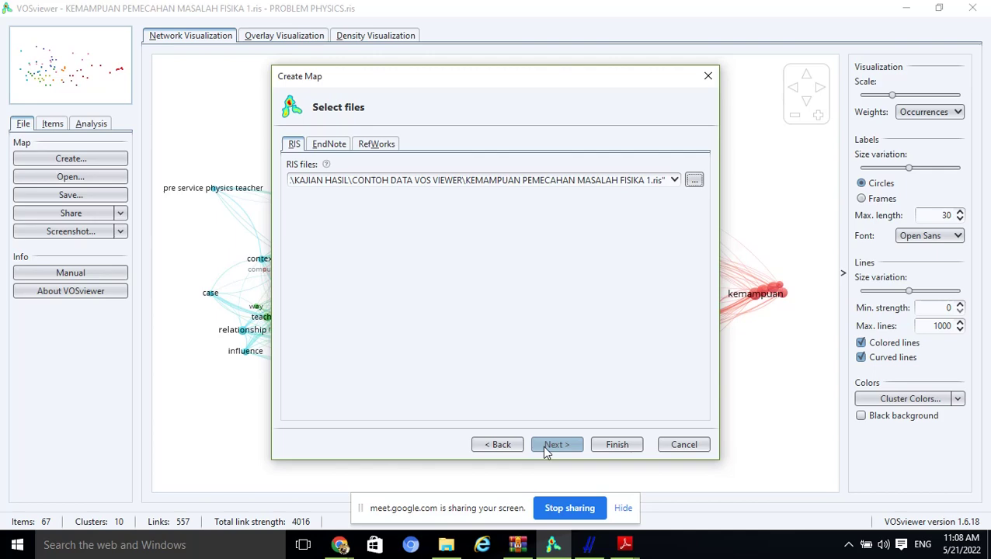
{"action": "left_click", "coordinate": [504, 447]}
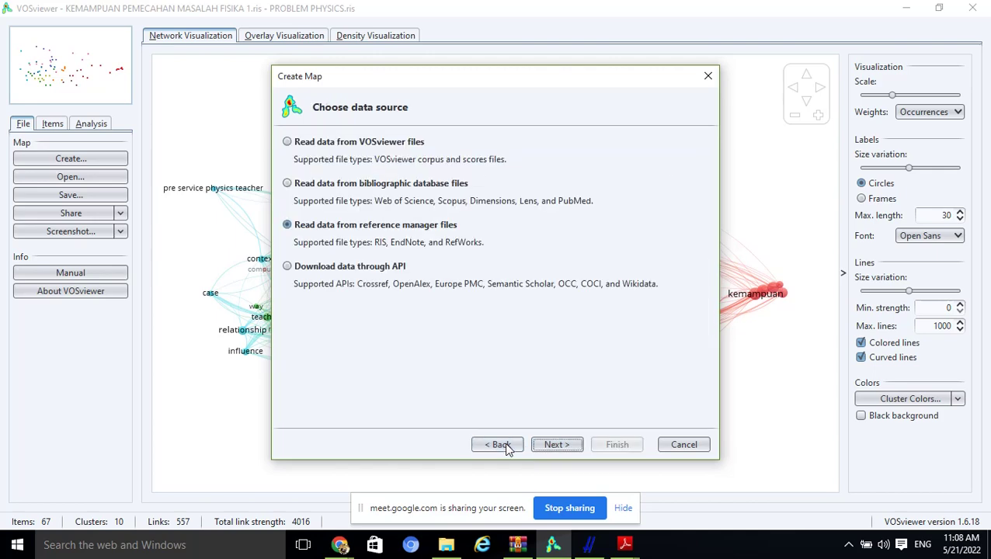
{"action": "left_click", "coordinate": [558, 444]}
{"action": "left_click", "coordinate": [693, 181]}
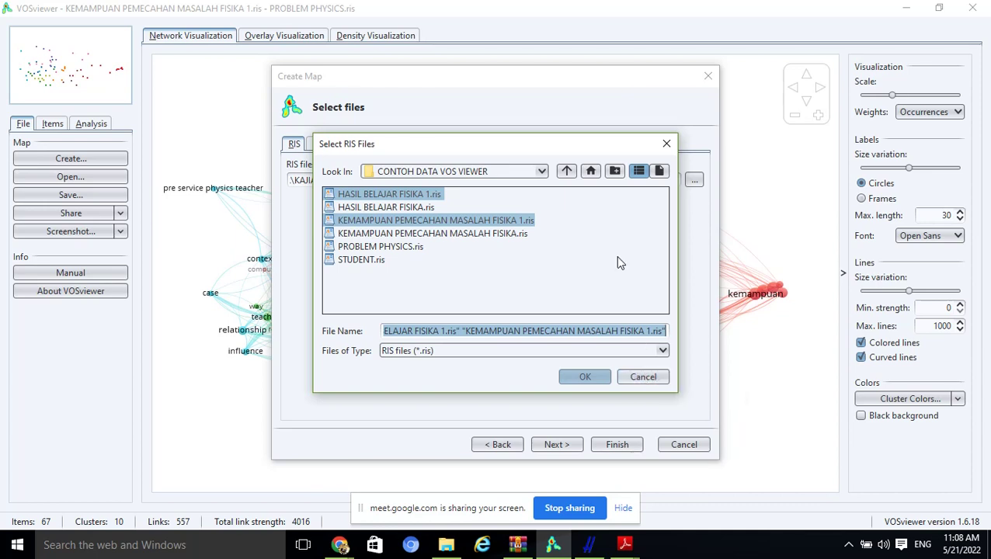
{"action": "left_click", "coordinate": [645, 380]}
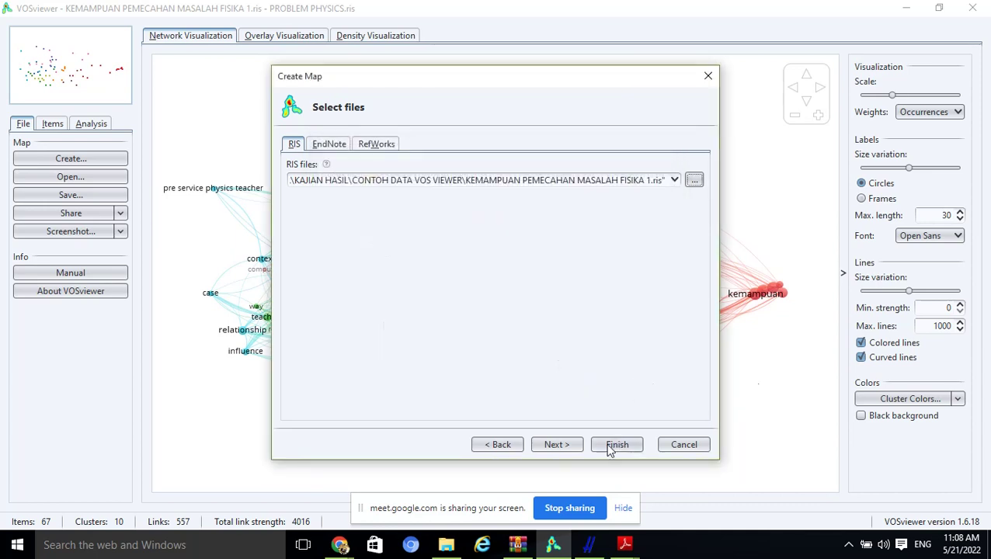
Step: Choose HASIL BELAJAR FISIKA 1.ris, KEMAMPUAN PEMECAHAN MASALAH FISIKA 1.ris and PROBLEM PHYSICS.ris as the RIS files
{"action": "left_click", "coordinate": [694, 182]}
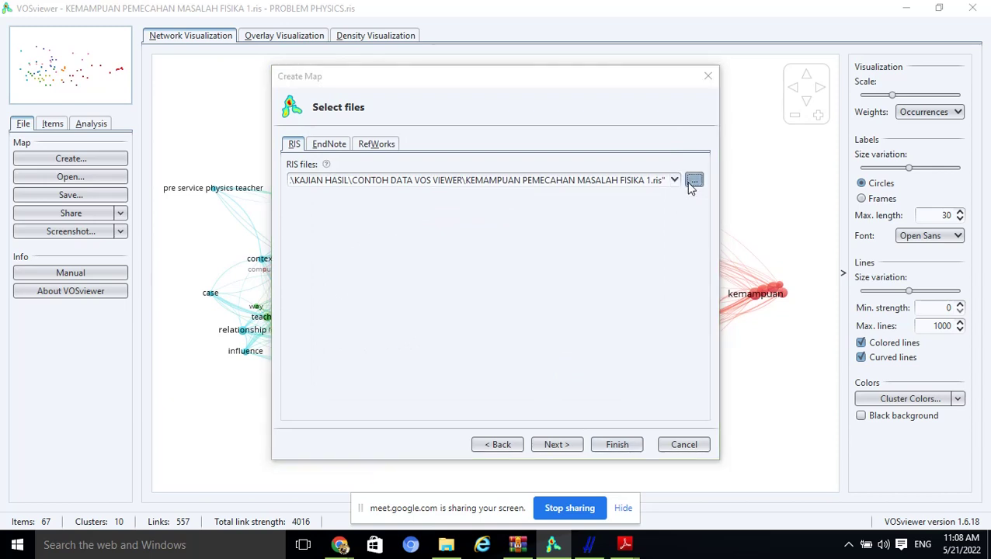
{"action": "left_click", "coordinate": [423, 194]}
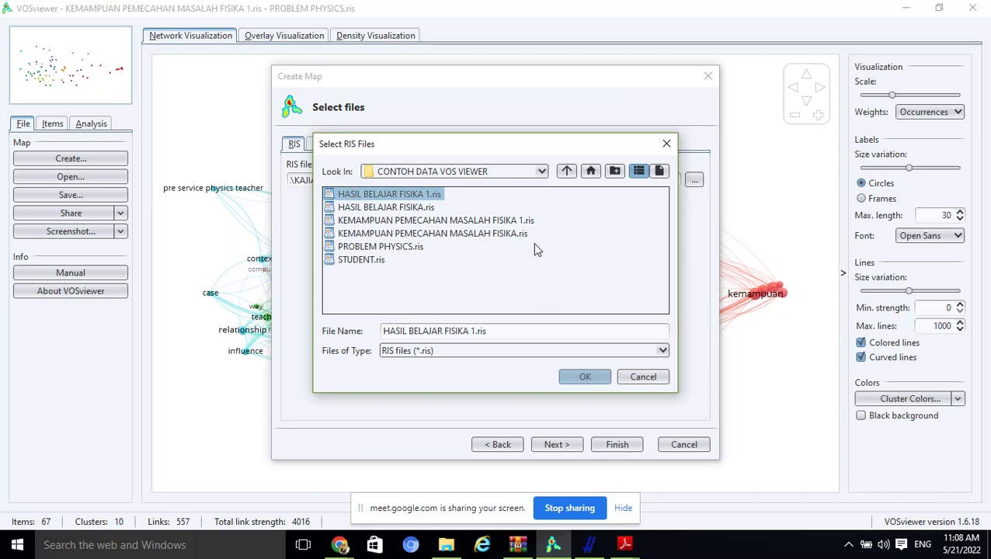
{"action": "left_click", "coordinate": [494, 221], "text": "ctrl"}
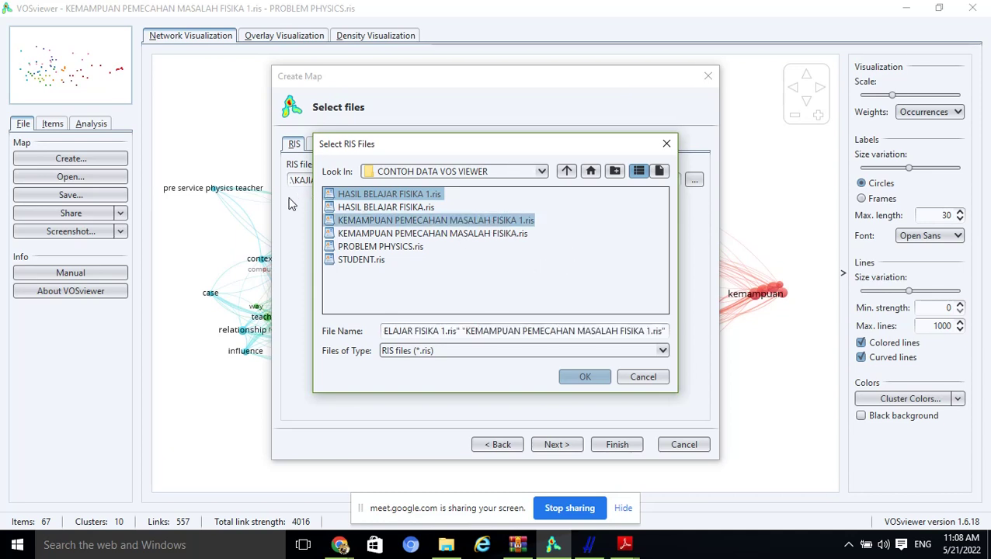
{"action": "left_click", "coordinate": [414, 248], "text": "ctrl"}
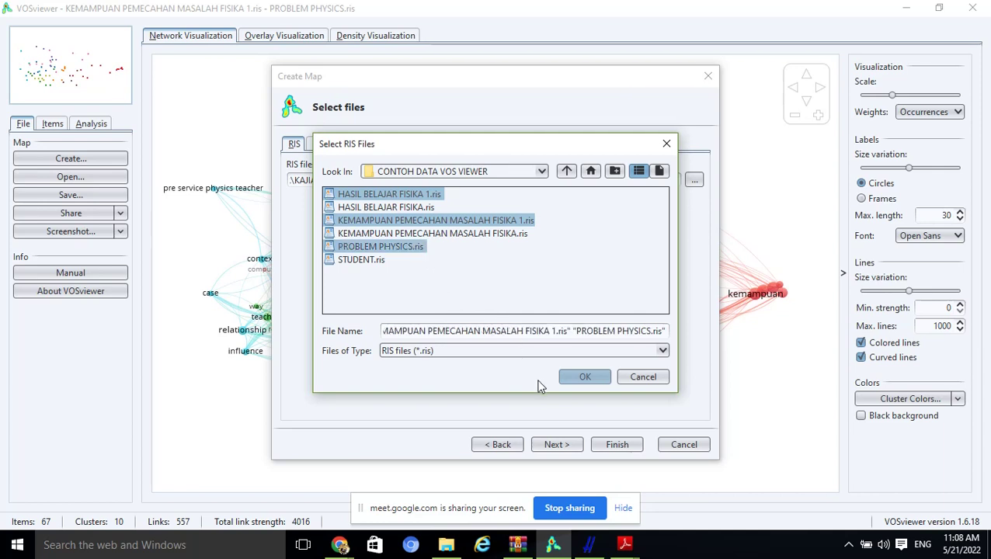
{"action": "left_click", "coordinate": [586, 382]}
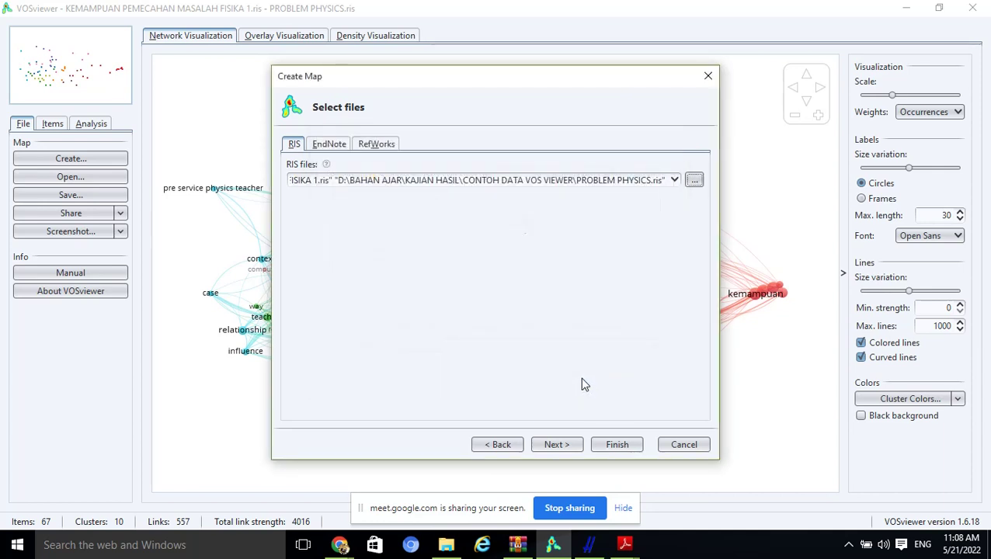
Step: Extract terms from the title and abstract fields, using full counting without a thesaurus file
{"action": "left_click", "coordinate": [549, 443]}
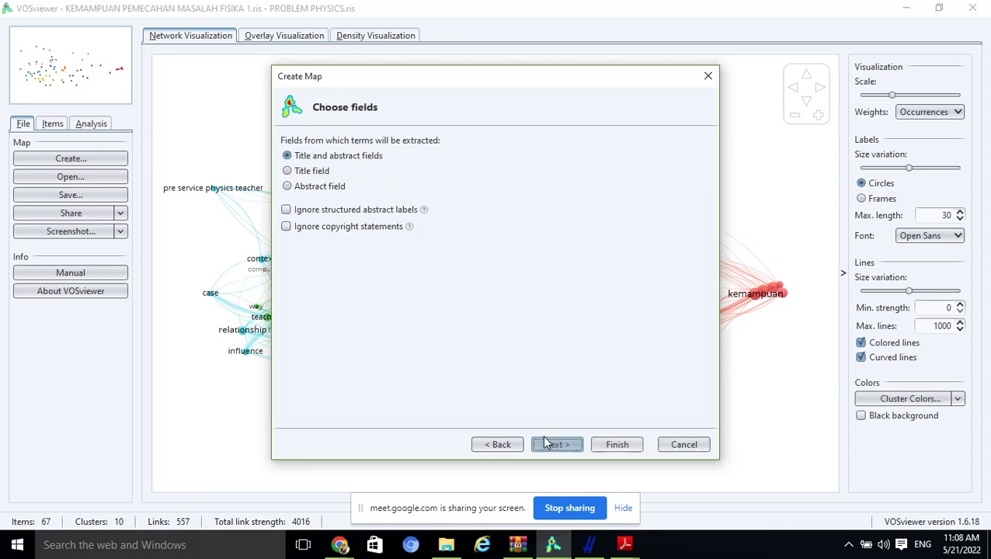
{"action": "left_click", "coordinate": [556, 444]}
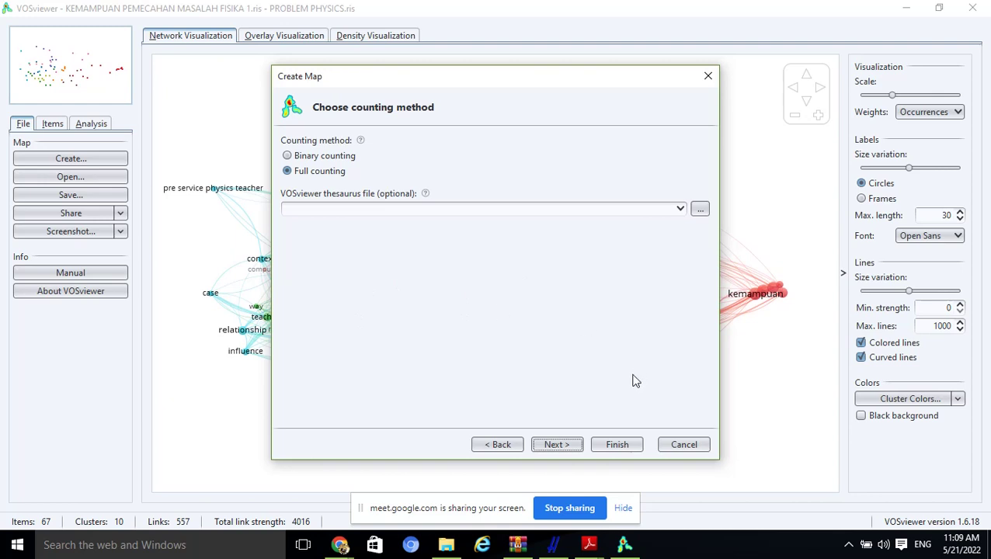
{"action": "left_click", "coordinate": [551, 449]}
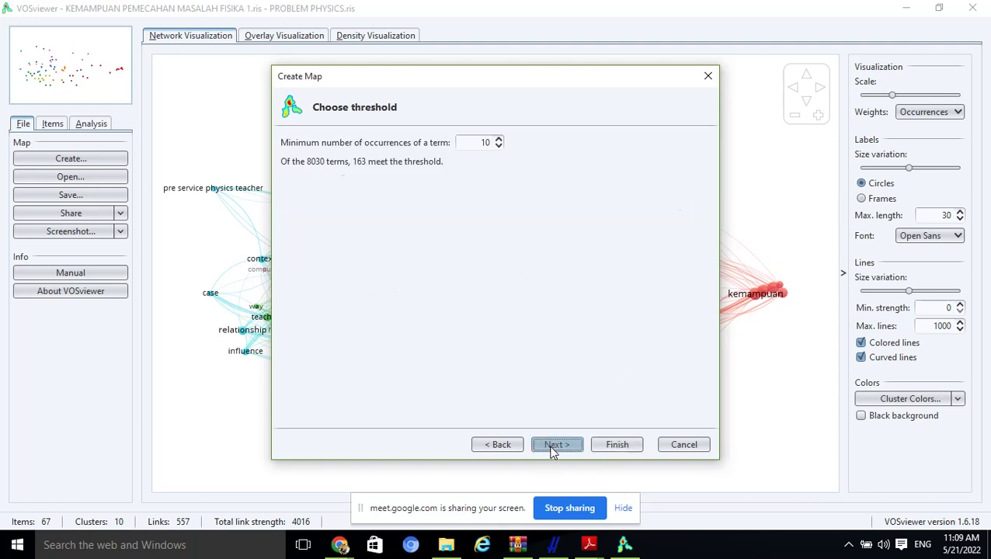
Step: Set the minimum number of occurrences of a term to 6 and proceed to the term verification list
{"action": "left_click", "coordinate": [499, 147]}
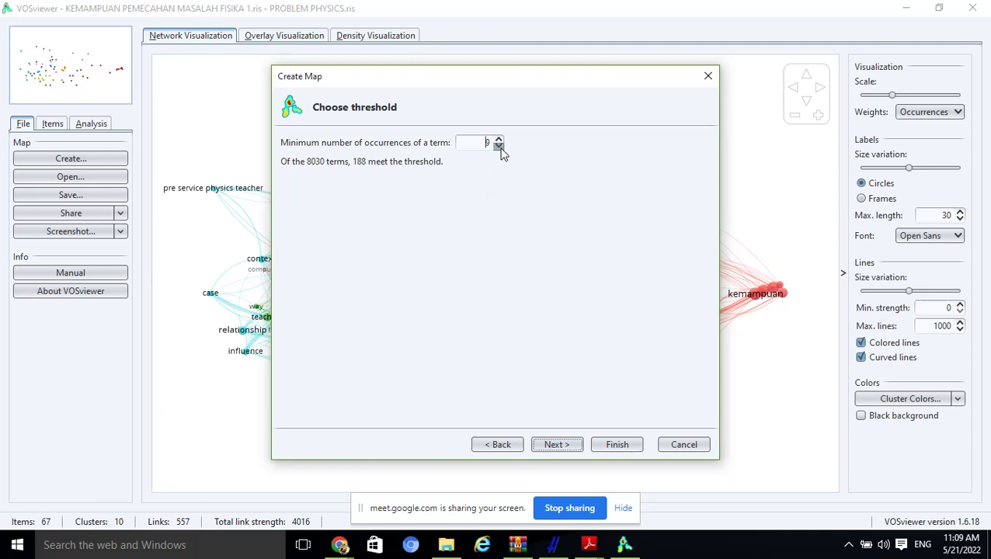
{"action": "left_click", "coordinate": [499, 147]}
{"action": "left_click", "coordinate": [499, 147]}
{"action": "left_click", "coordinate": [499, 147]}
{"action": "left_click", "coordinate": [499, 147]}
{"action": "left_click", "coordinate": [499, 140]}
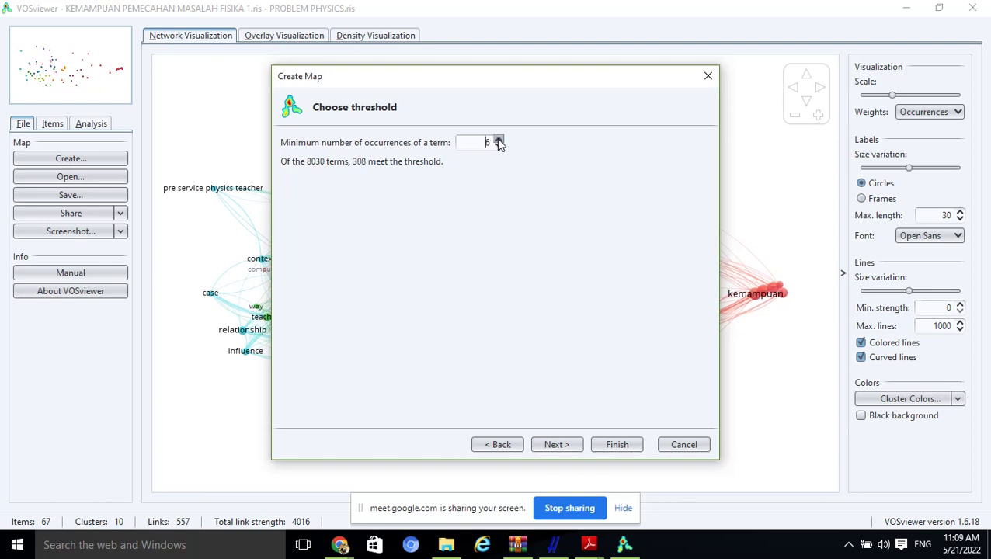
{"action": "left_click", "coordinate": [546, 447]}
{"action": "left_click", "coordinate": [557, 446]}
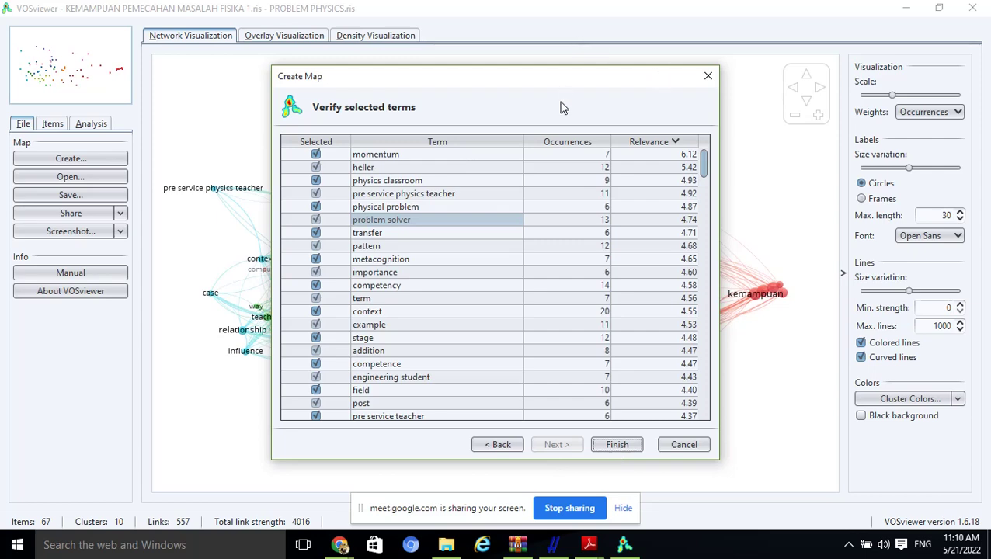
Step: Review the selected terms and finish creating the term map with all of them included
{"action": "scroll", "coordinate": [544, 172], "scroll_direction": "down", "scroll_amount": 8}
{"action": "scroll", "coordinate": [626, 400], "scroll_direction": "up", "scroll_amount": 7}
{"action": "scroll", "coordinate": [533, 221], "scroll_direction": "up", "scroll_amount": 1}
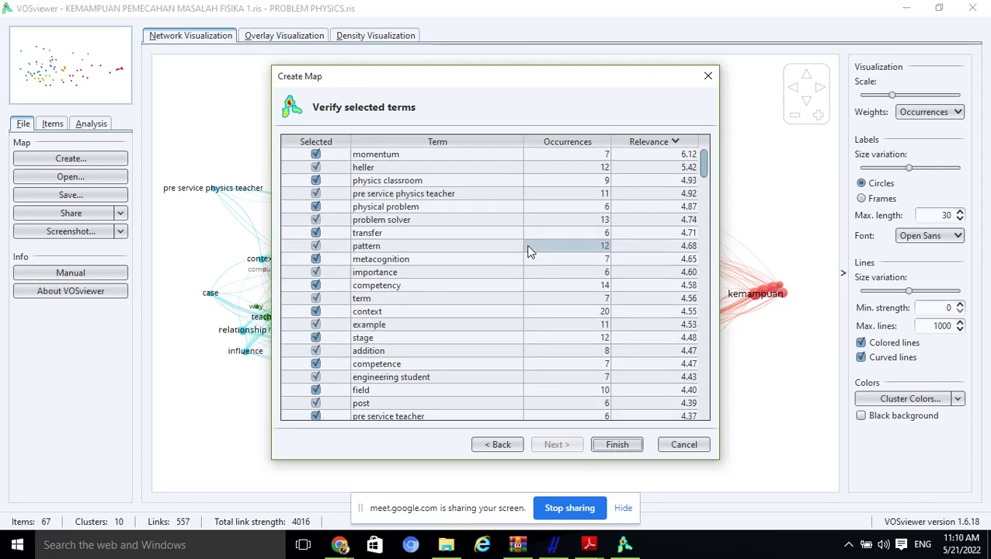
{"action": "scroll", "coordinate": [602, 327], "scroll_direction": "down", "scroll_amount": 10}
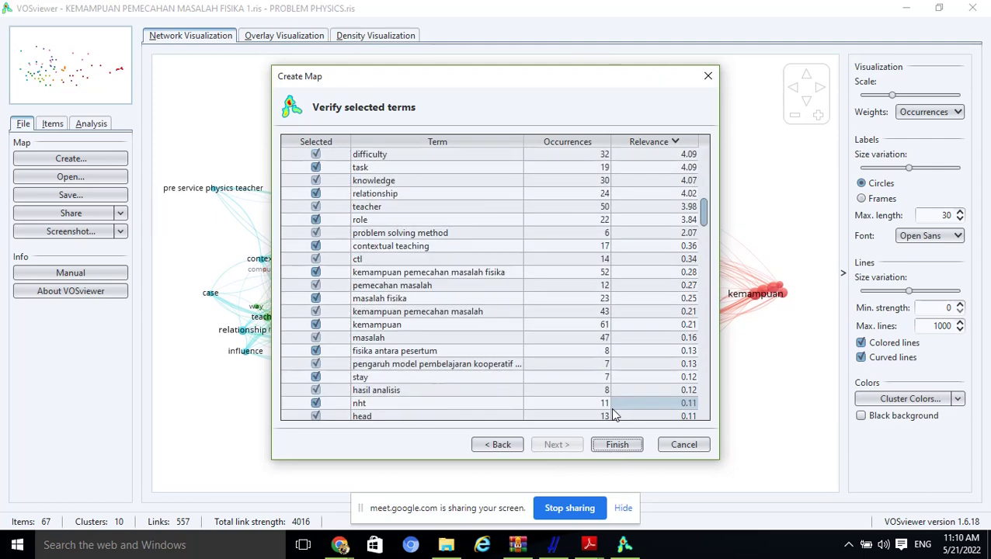
{"action": "left_click", "coordinate": [623, 445]}
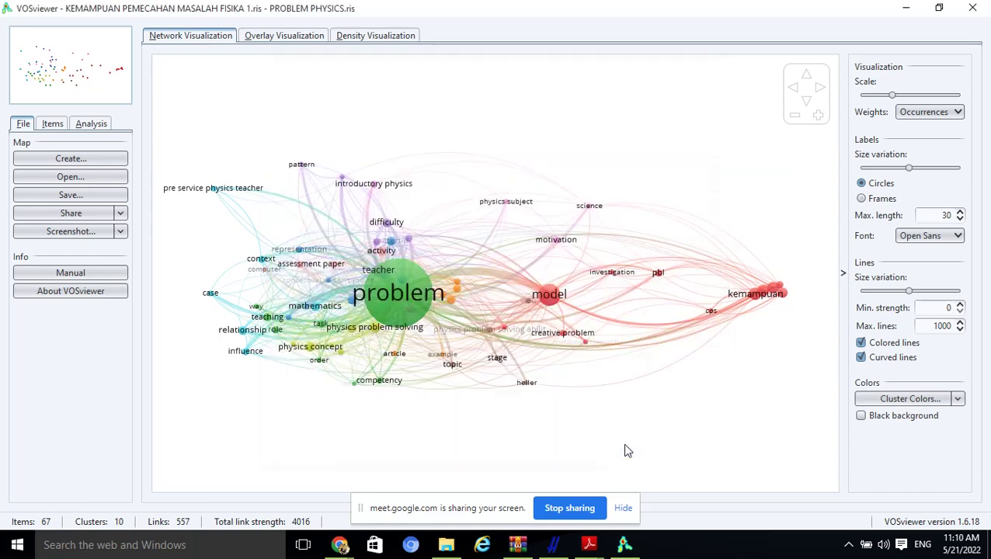
{"action": "left_click", "coordinate": [448, 303]}
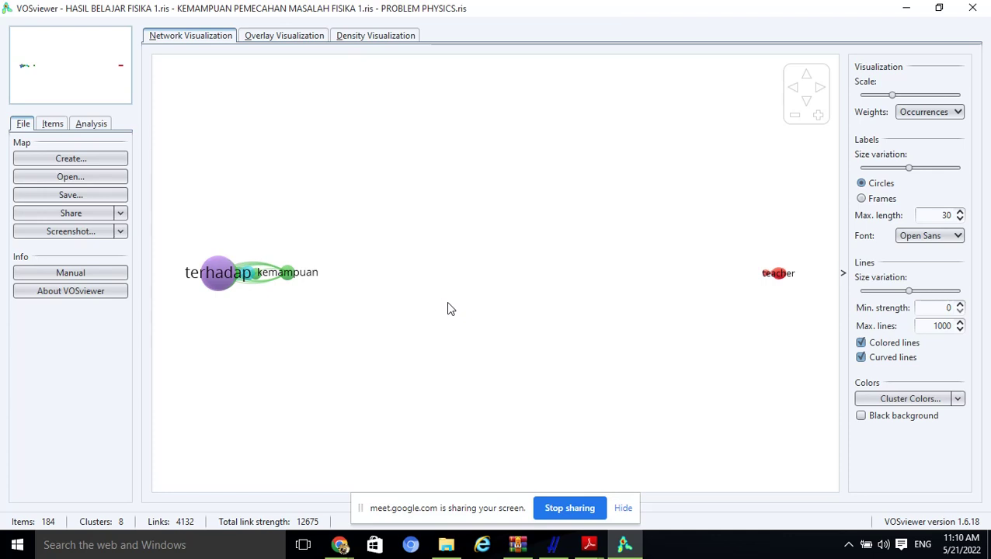
Step: Start a new text-data map from reference manager files, keeping only HASIL BELAJAR FISIKA 1.ris and KEMAMPUAN PEMECAHAN MASALAH FISIKA 1.ris as the RIS files
{"action": "left_click", "coordinate": [94, 161]}
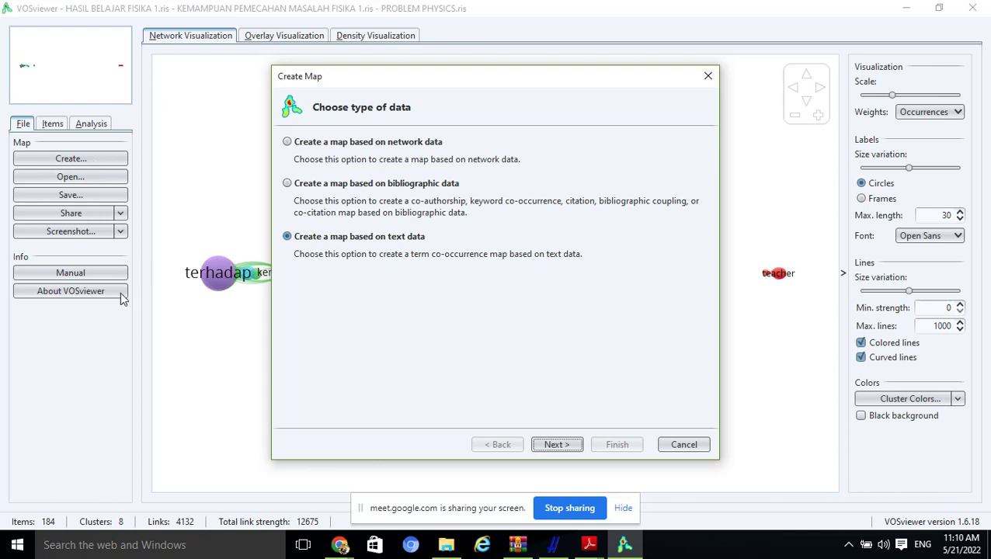
{"action": "left_click", "coordinate": [557, 445]}
{"action": "left_click", "coordinate": [558, 448]}
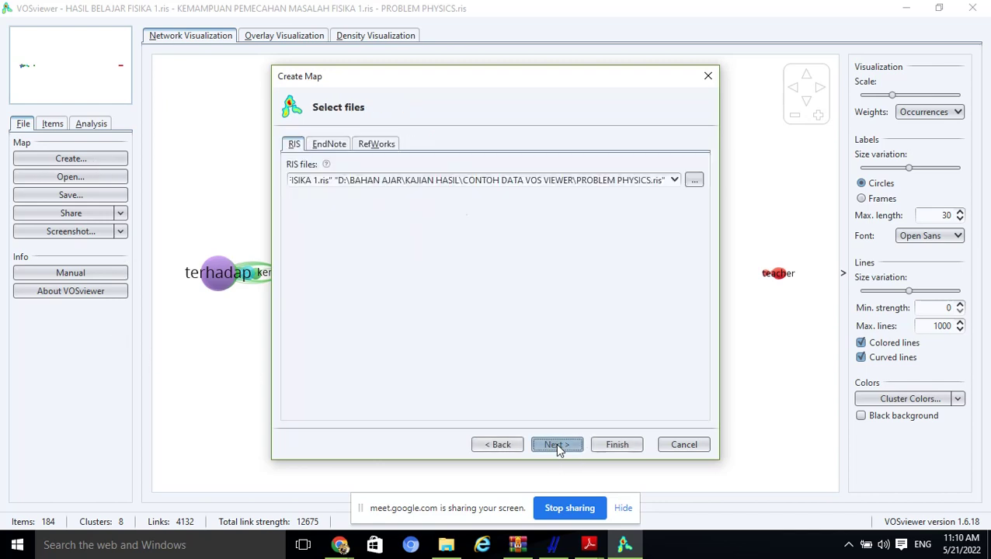
{"action": "left_click", "coordinate": [696, 183]}
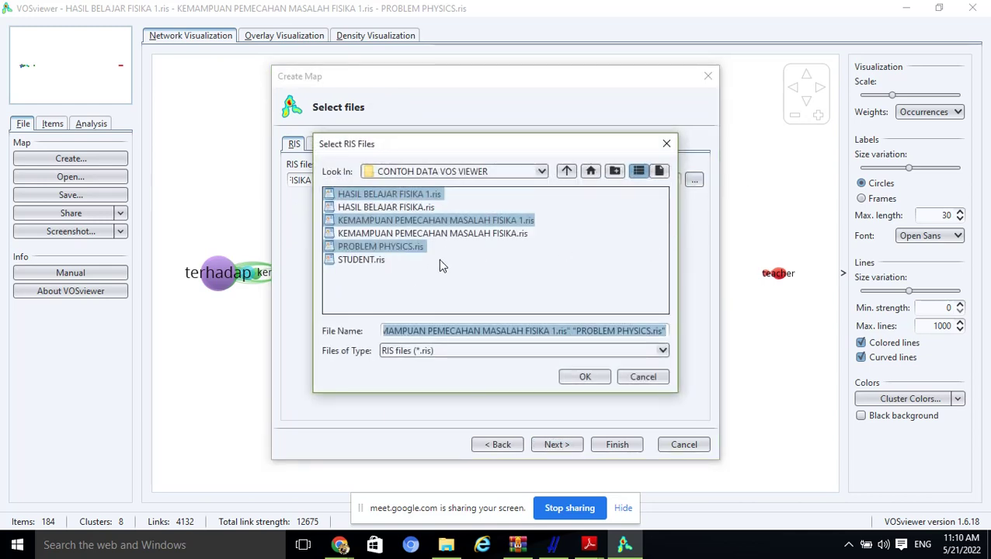
{"action": "left_click", "coordinate": [412, 248], "text": "ctrl"}
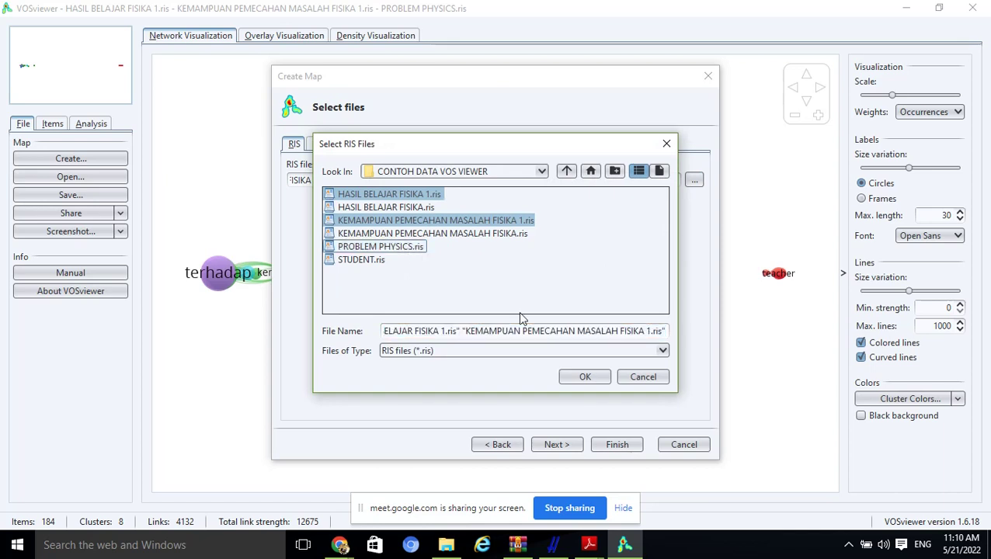
{"action": "left_click", "coordinate": [581, 377]}
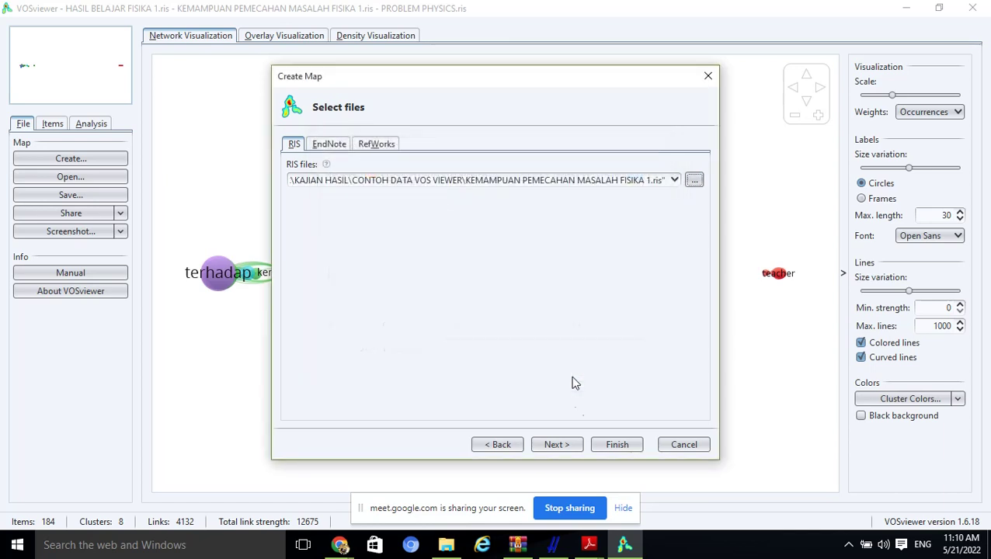
Step: Extract terms from the title and abstract fields of the two RIS files, using full counting without a thesaurus file
{"action": "left_click", "coordinate": [549, 447]}
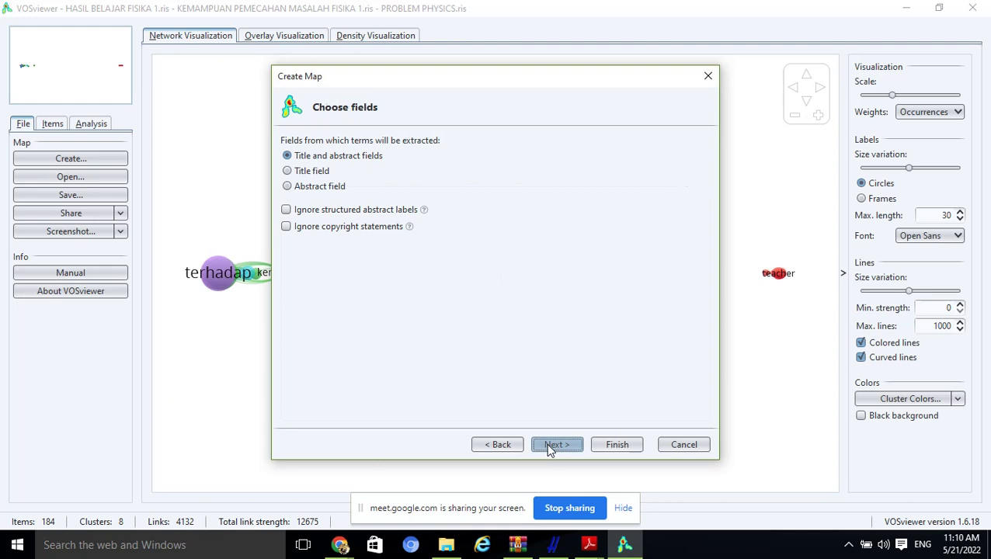
{"action": "left_click", "coordinate": [549, 446]}
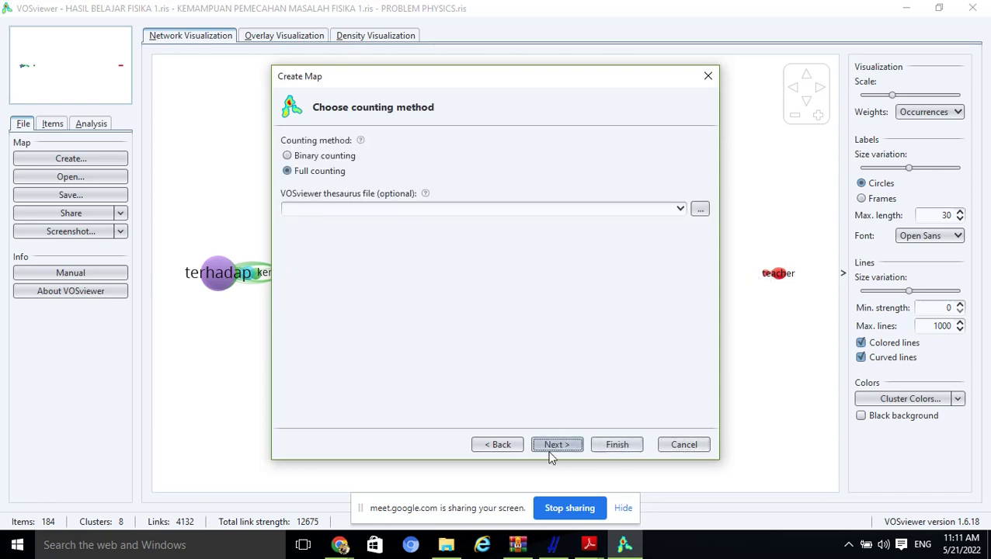
{"action": "left_click", "coordinate": [553, 445]}
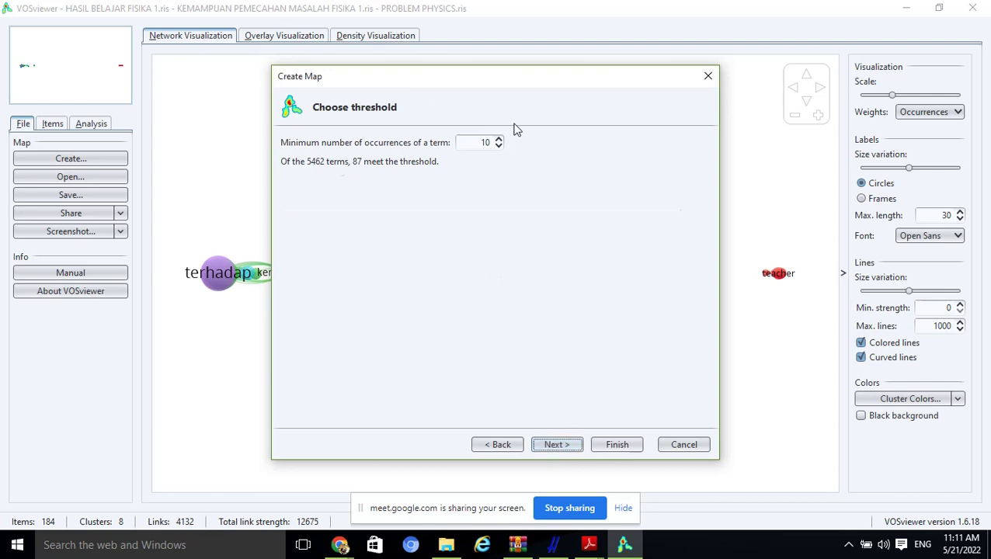
Step: Lower the minimum number of occurrences of a term below 7 and finish the map with 94 selected terms
{"action": "left_click", "coordinate": [499, 147]}
{"action": "left_click", "coordinate": [499, 147]}
{"action": "left_click", "coordinate": [499, 147]}
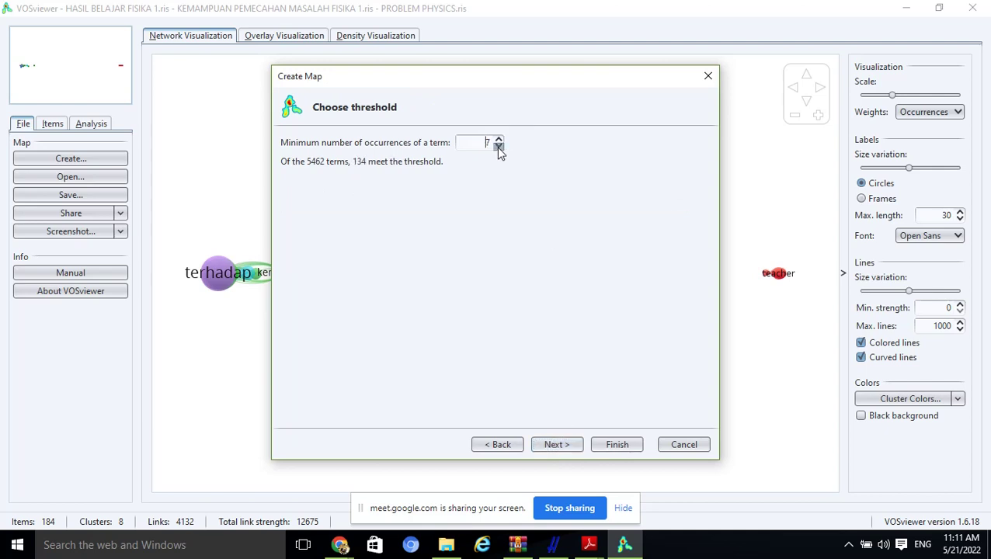
{"action": "left_click", "coordinate": [499, 147]}
{"action": "left_click", "coordinate": [499, 147]}
{"action": "left_click", "coordinate": [556, 445]}
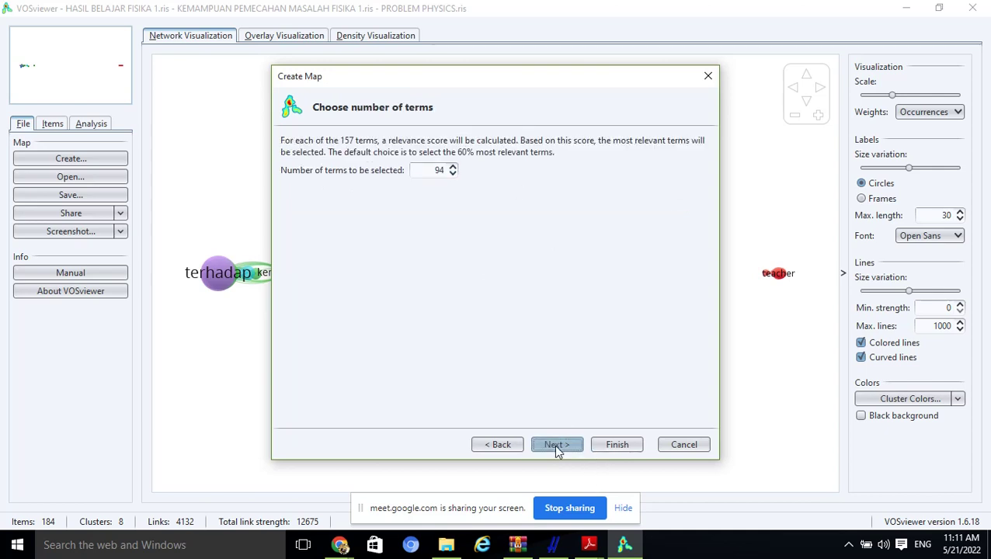
{"action": "left_click", "coordinate": [556, 447]}
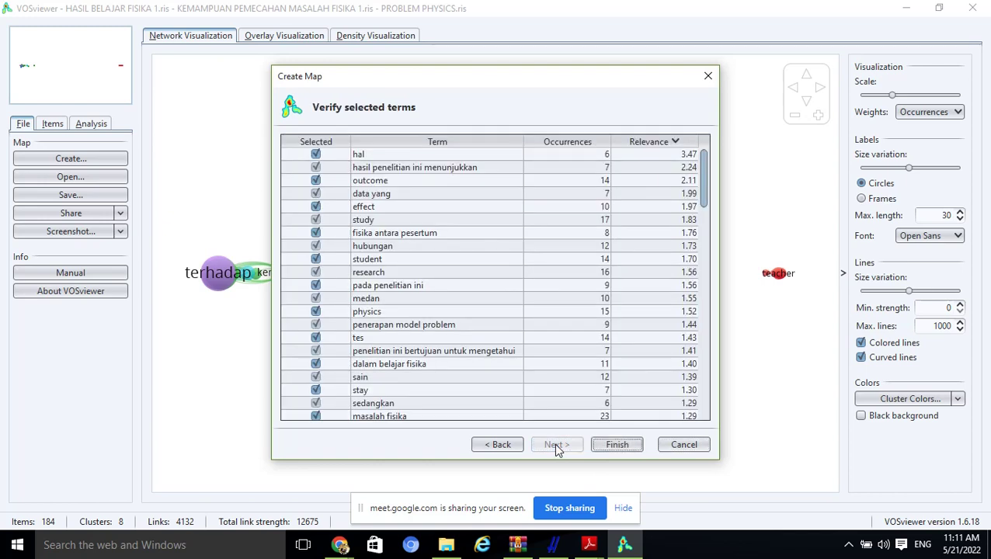
{"action": "left_click", "coordinate": [619, 446]}
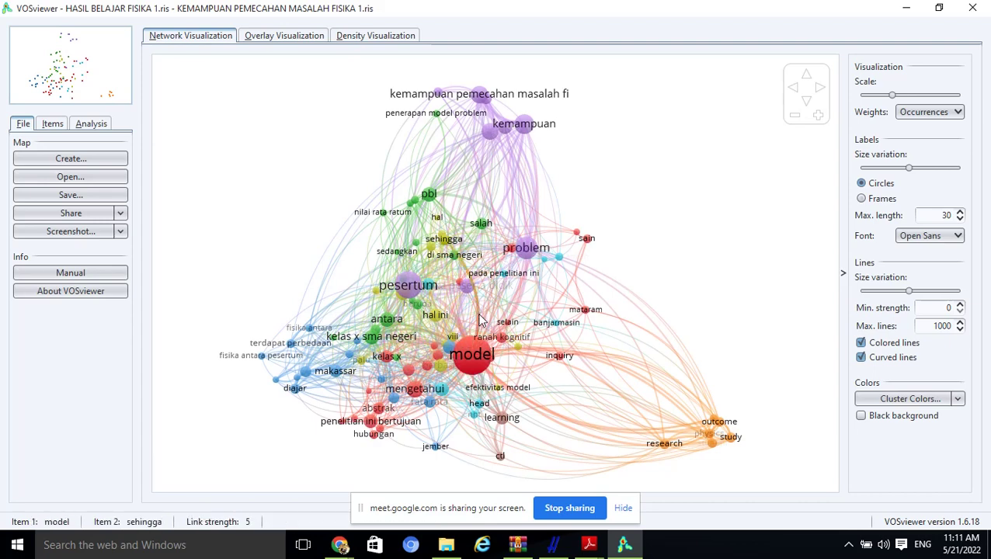
Step: Start another text-data map from the same two RIS files, using the title and abstract fields and full counting
{"action": "left_click", "coordinate": [75, 157]}
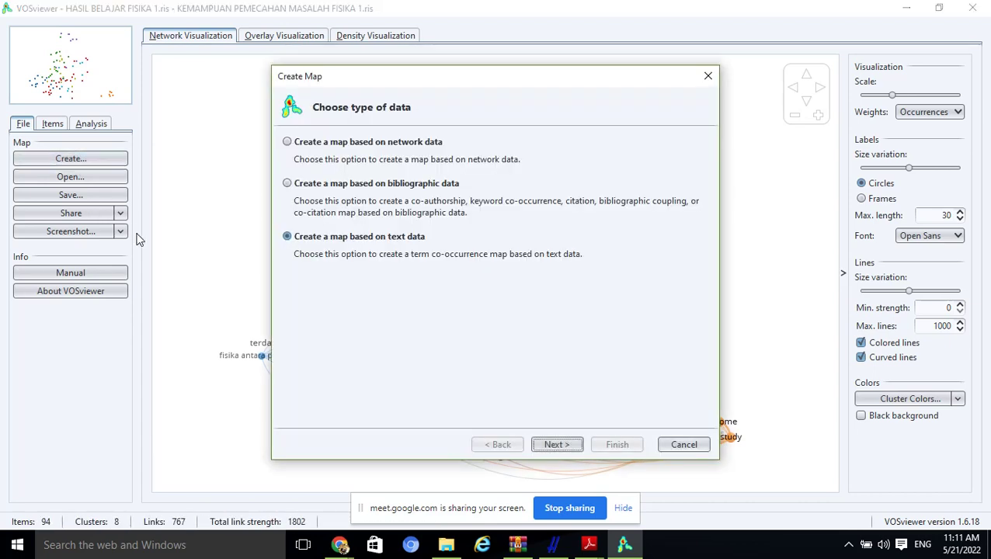
{"action": "left_click", "coordinate": [553, 445]}
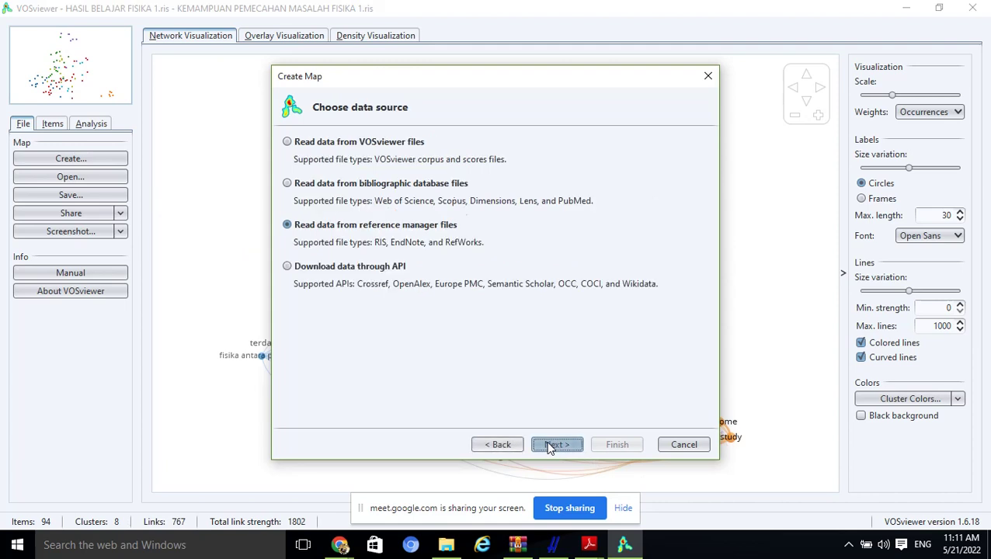
{"action": "left_click", "coordinate": [549, 447]}
{"action": "left_click", "coordinate": [549, 447]}
{"action": "left_click", "coordinate": [550, 446]}
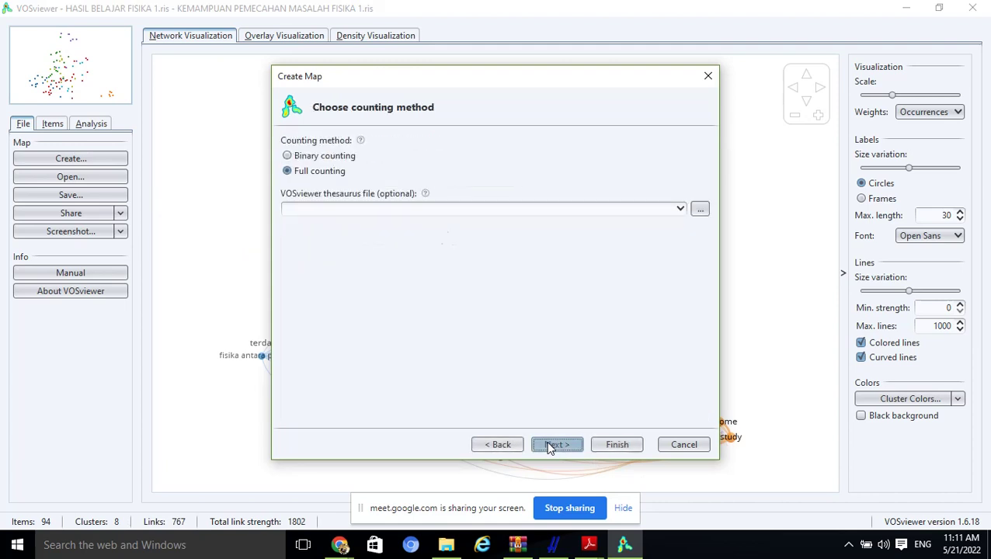
{"action": "left_click", "coordinate": [550, 447]}
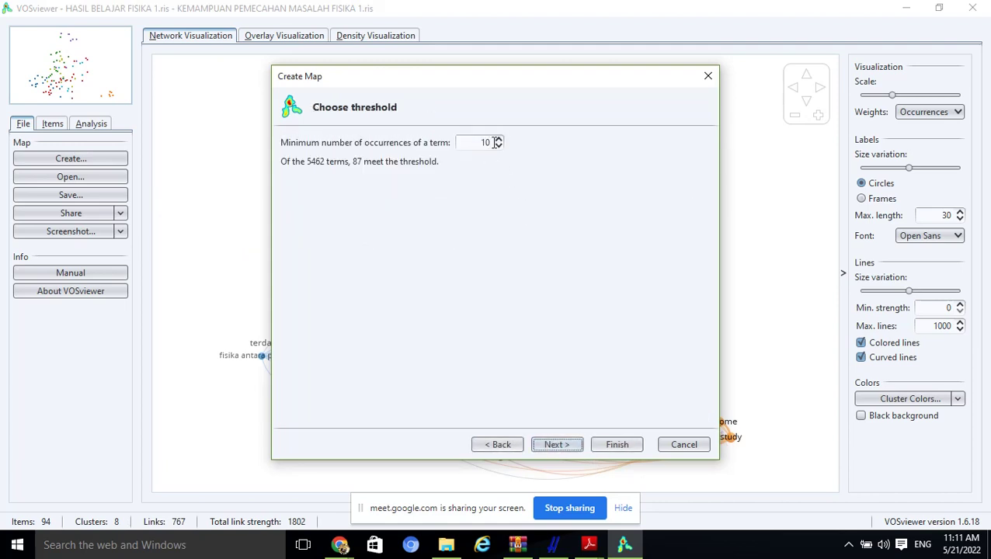
Step: Keep the minimum number of occurrences of a term at 10 and finish the map with 52 selected terms
{"action": "left_click", "coordinate": [556, 447]}
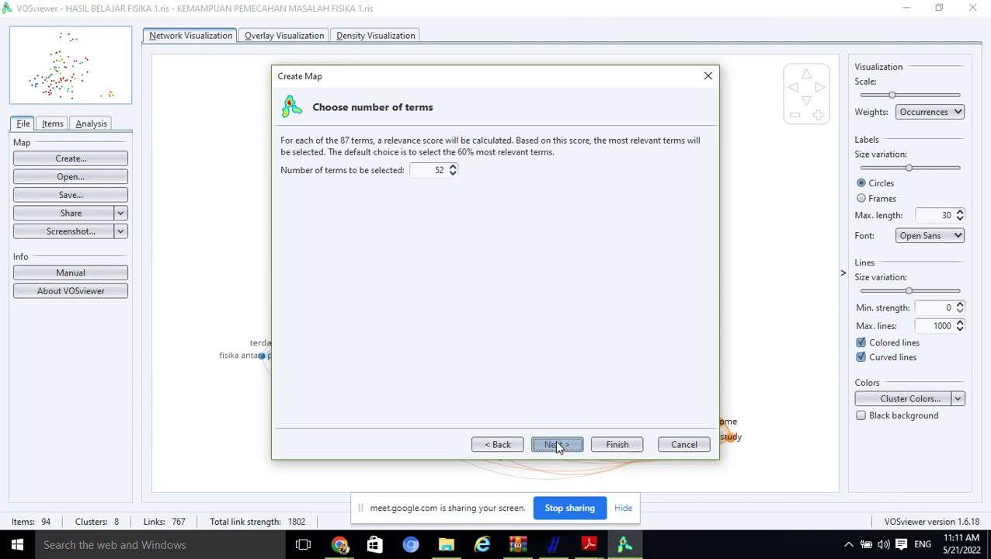
{"action": "left_click", "coordinate": [557, 445]}
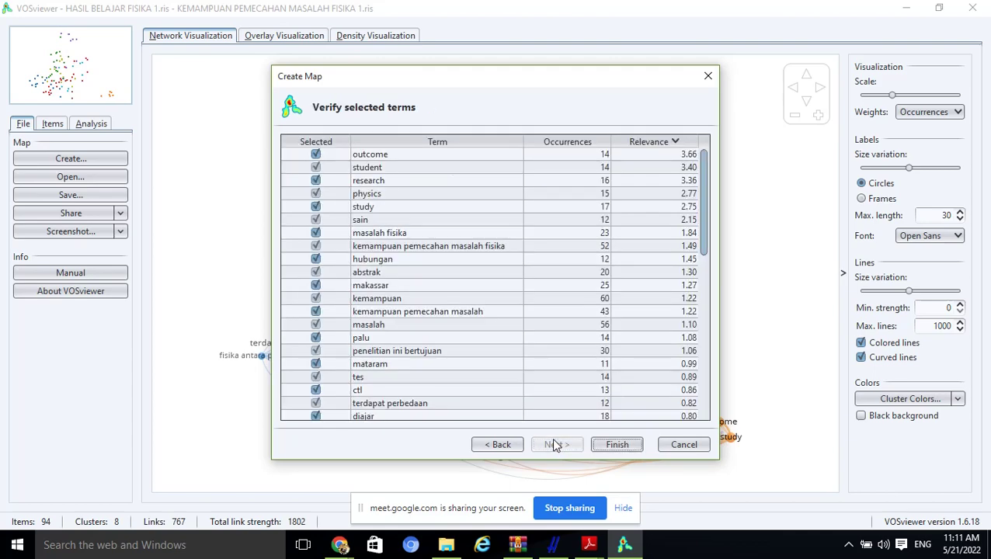
{"action": "left_click", "coordinate": [620, 444]}
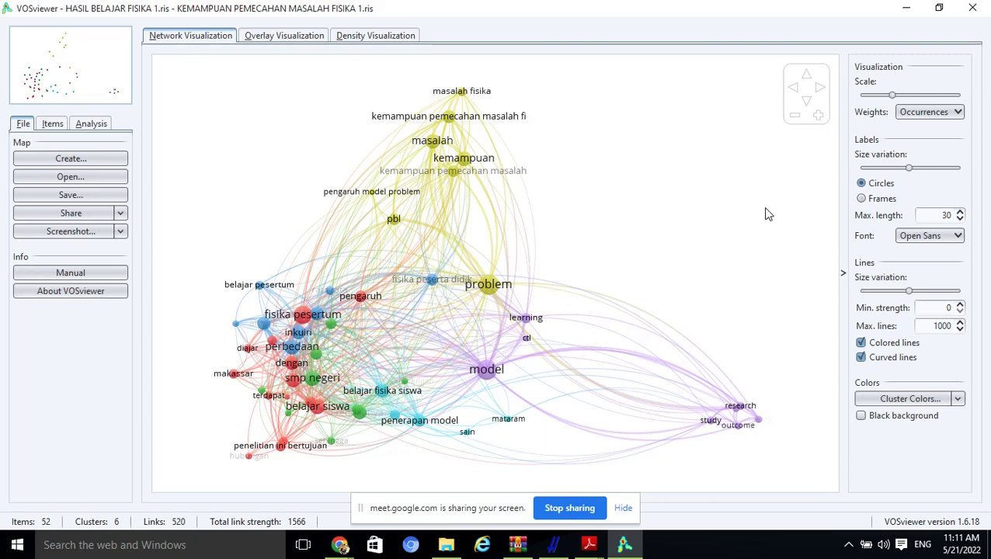
Step: Begin one more text-data map with the same two RIS files, title and abstract fields, and full counting
{"action": "left_click", "coordinate": [92, 161]}
{"action": "left_click", "coordinate": [552, 447]}
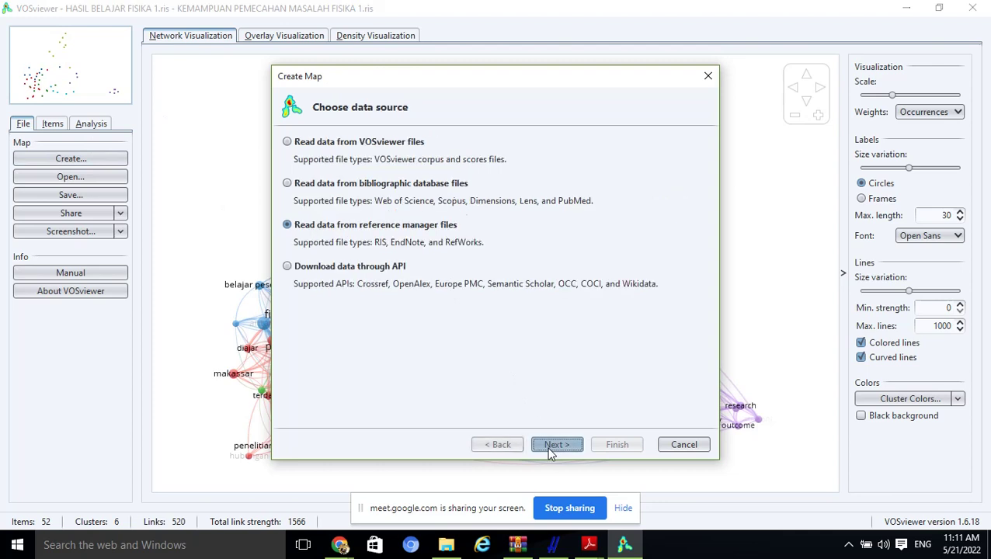
{"action": "left_click", "coordinate": [547, 446]}
{"action": "left_click", "coordinate": [548, 448]}
{"action": "left_click", "coordinate": [549, 448]}
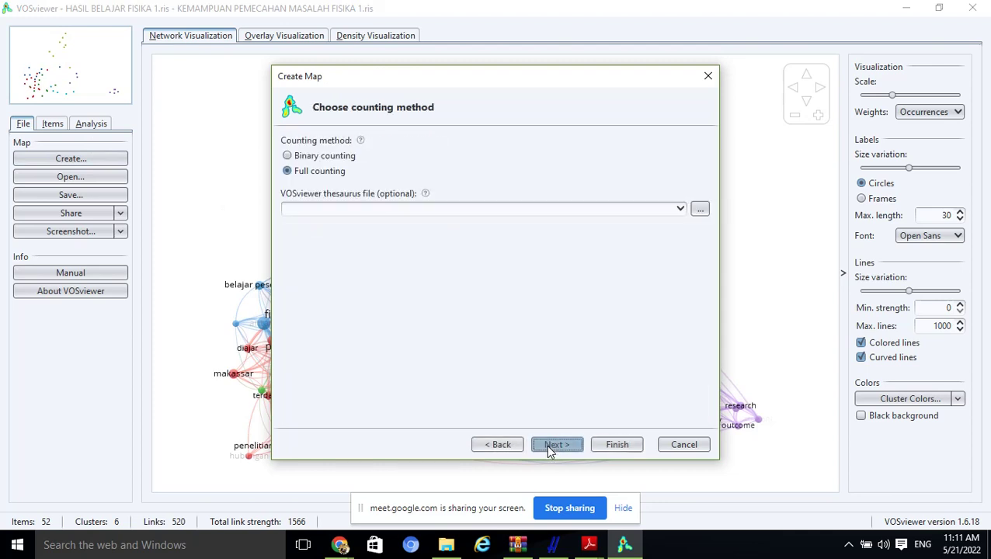
{"action": "left_click", "coordinate": [549, 448]}
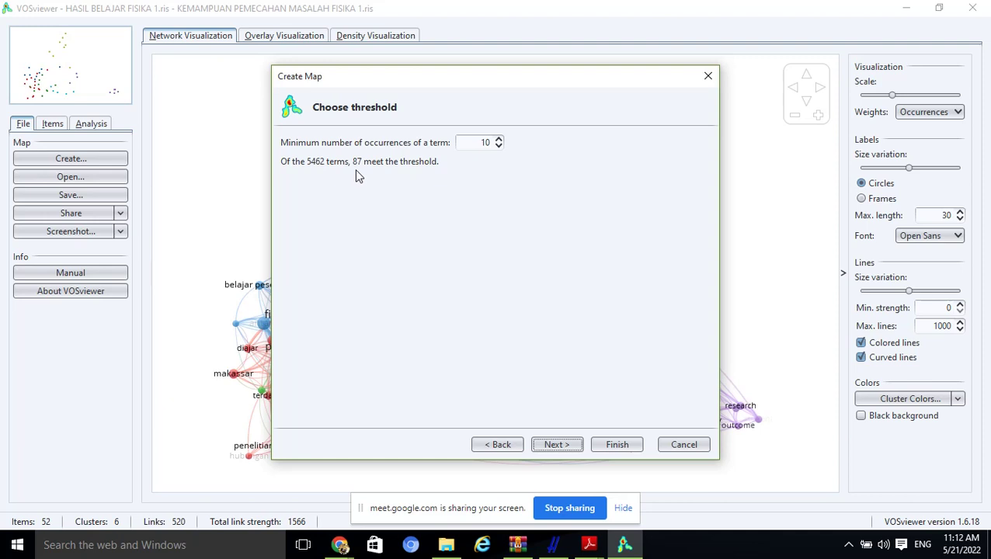
Step: Set the minimum number of occurrences of a term to 8 and finish the map with 68 selected terms
{"action": "left_click", "coordinate": [498, 148]}
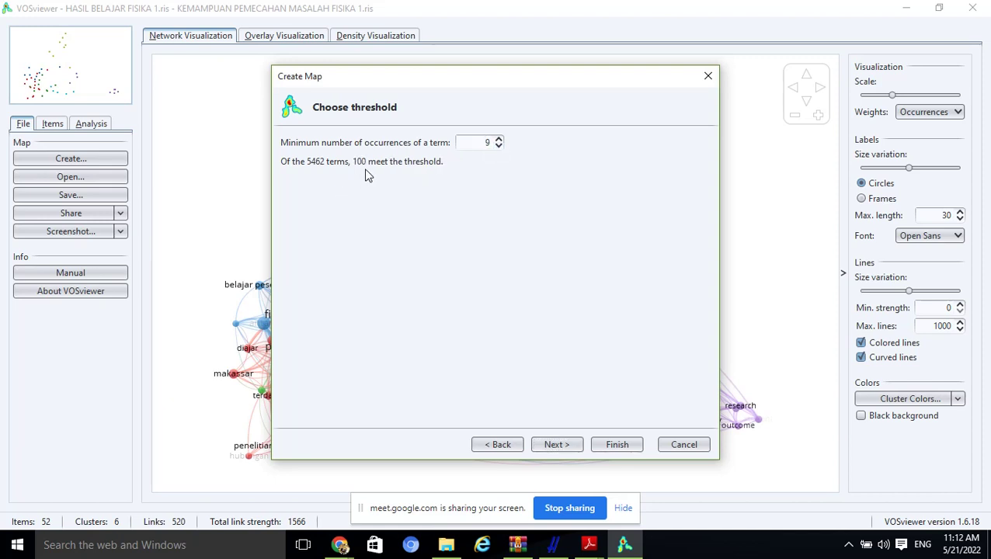
{"action": "left_click", "coordinate": [498, 146]}
{"action": "left_click", "coordinate": [551, 446]}
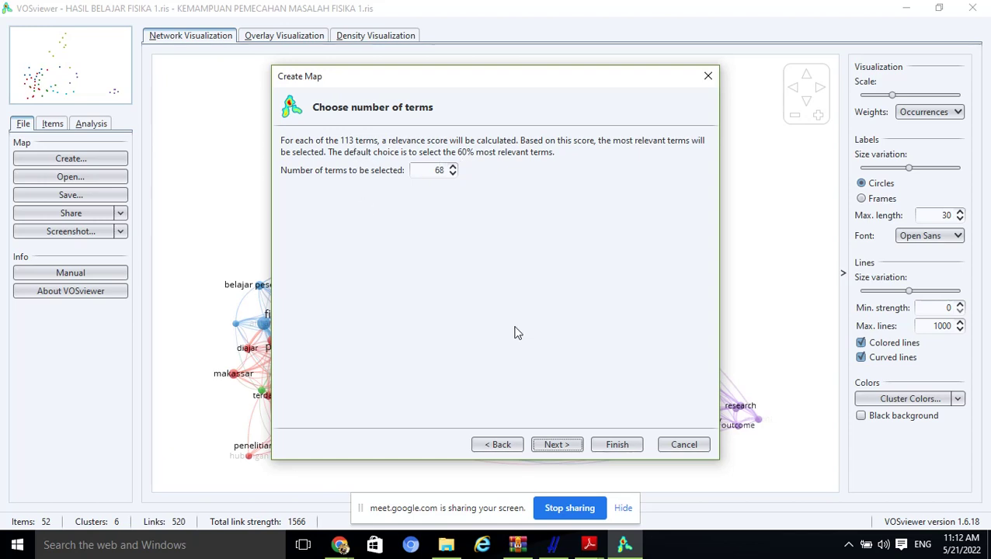
{"action": "left_click", "coordinate": [559, 447]}
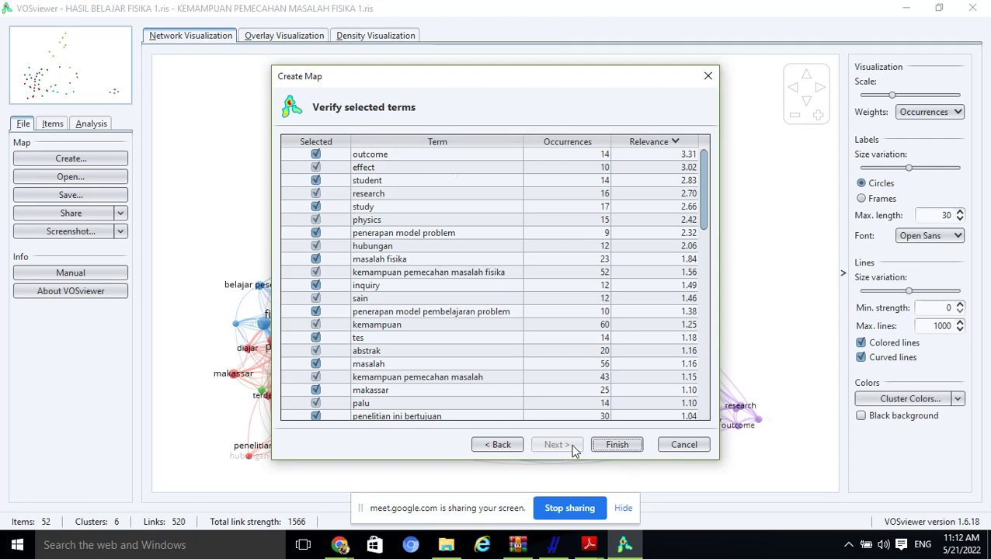
{"action": "left_click", "coordinate": [608, 449]}
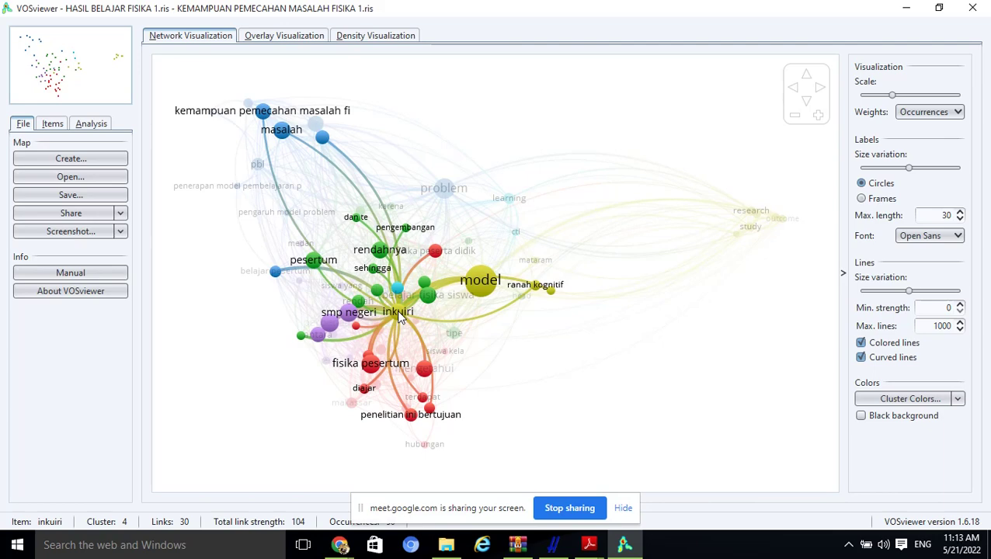
Step: Start a new text-data map from reference manager files with HASIL BELAJAR FISIKA 1.ris as the only RIS file
{"action": "left_click", "coordinate": [70, 159]}
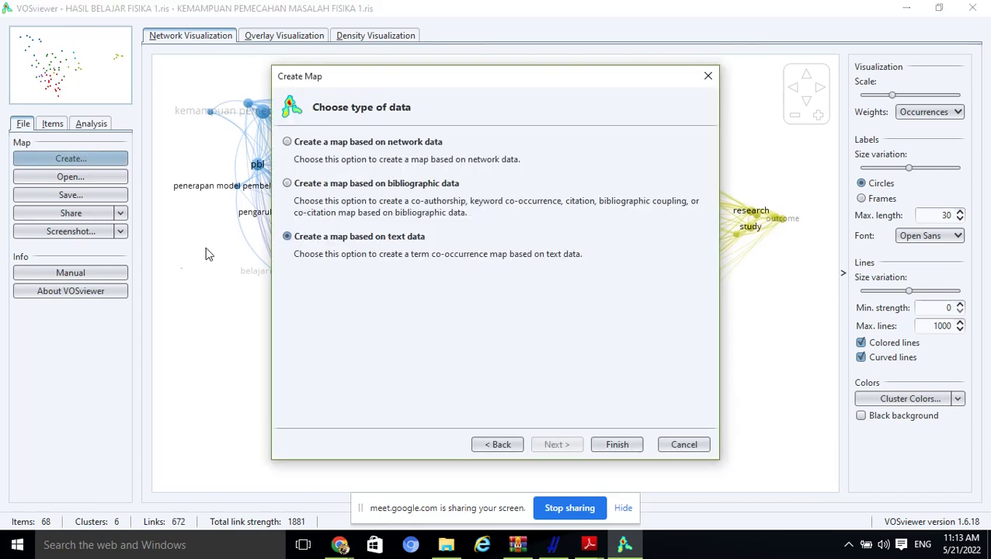
{"action": "left_click", "coordinate": [561, 451]}
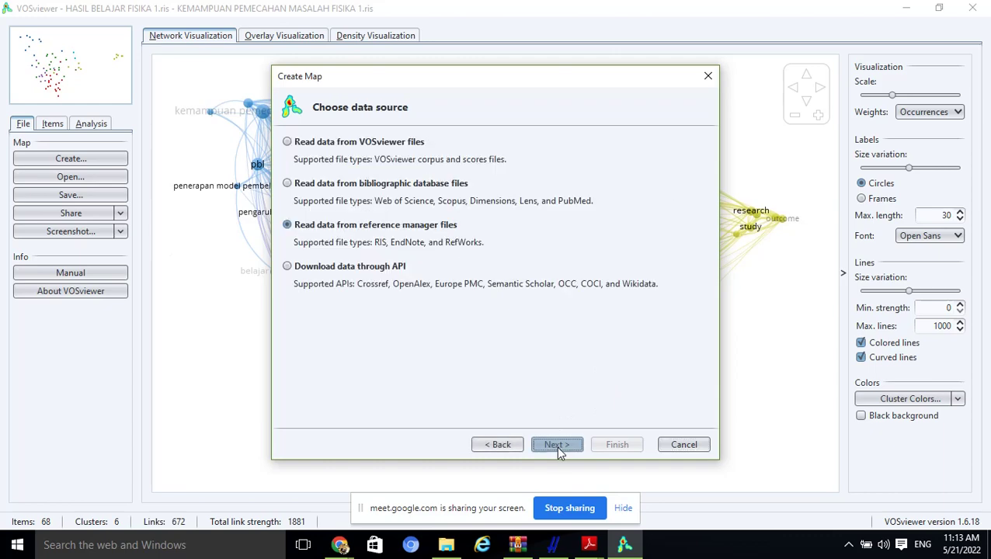
{"action": "left_click", "coordinate": [556, 446]}
{"action": "left_click", "coordinate": [697, 182]}
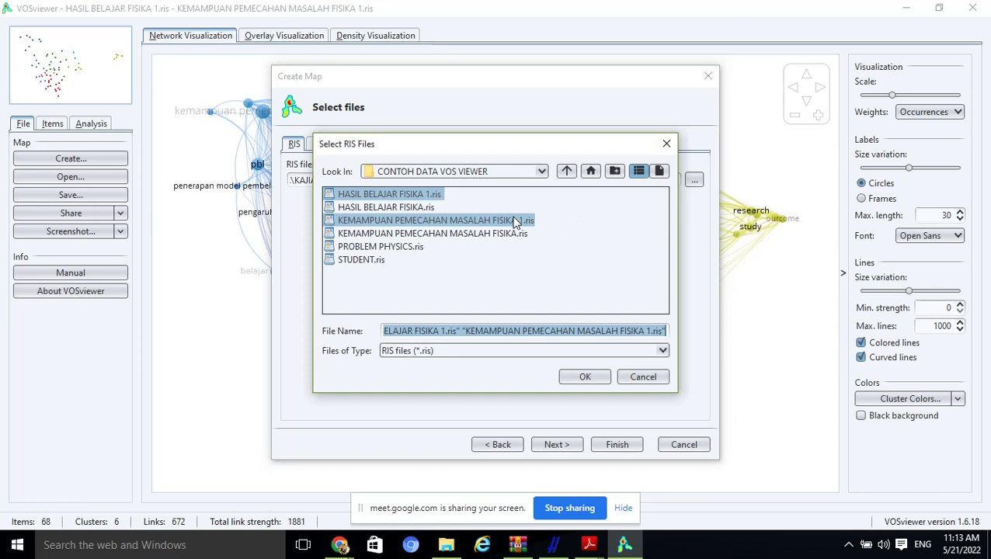
{"action": "left_click", "coordinate": [514, 221], "text": "ctrl"}
{"action": "left_click", "coordinate": [586, 377]}
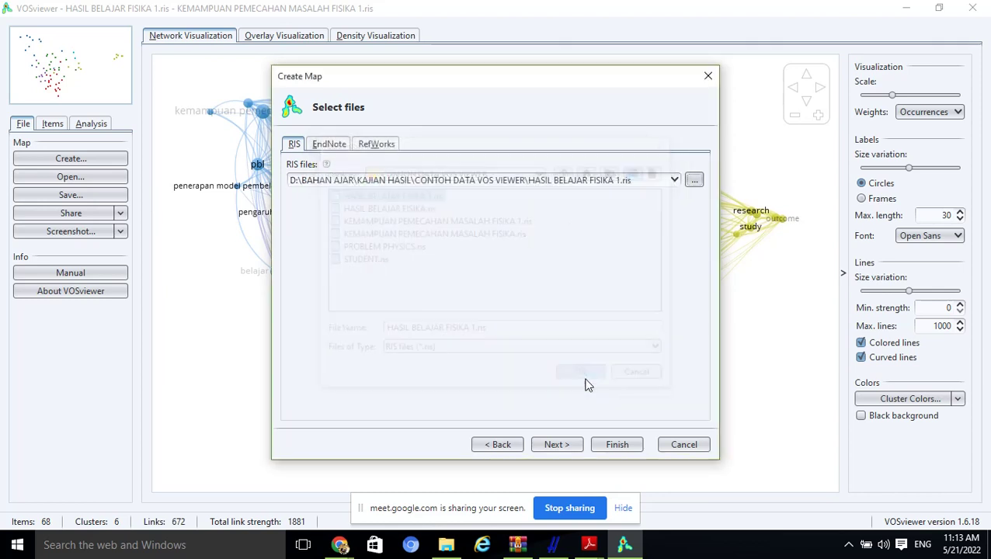
Step: Extract terms from the single RIS file's title and abstract fields, using full counting without a thesaurus file
{"action": "left_click", "coordinate": [557, 445]}
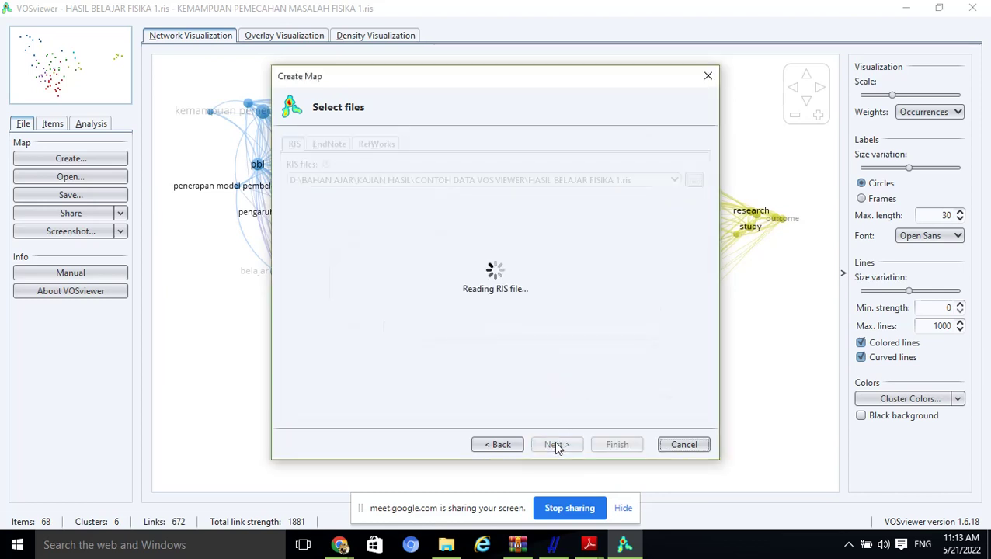
{"action": "left_click", "coordinate": [557, 445]}
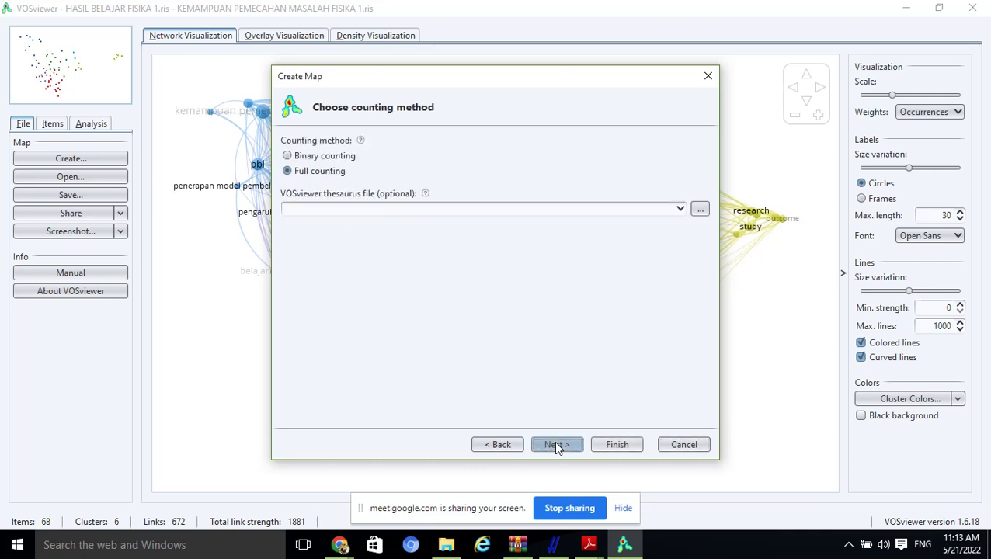
{"action": "left_click", "coordinate": [554, 441]}
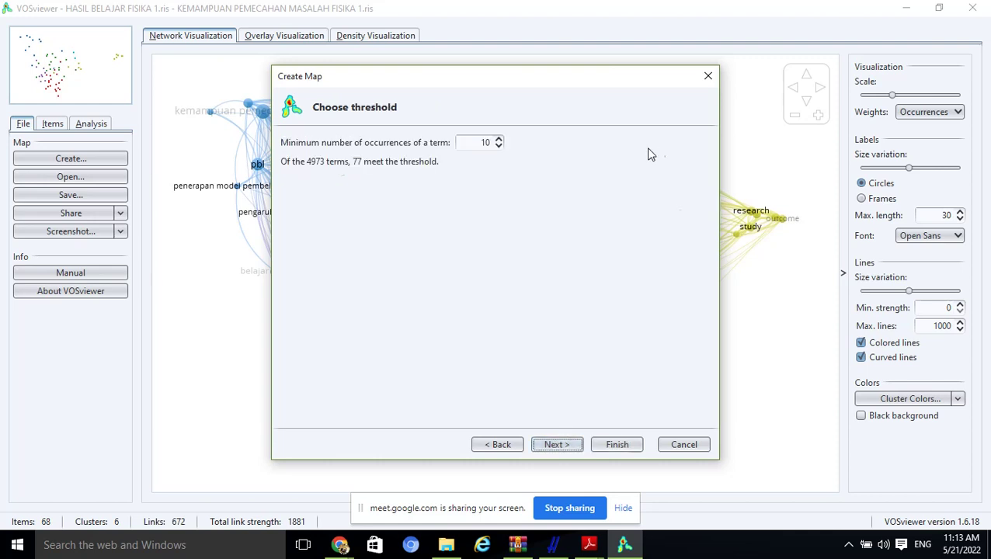
Step: Set the minimum number of occurrences of a term to 7 and finish the map with 73 selected terms
{"action": "left_click", "coordinate": [499, 146]}
{"action": "left_click", "coordinate": [499, 146]}
{"action": "left_click", "coordinate": [499, 146]}
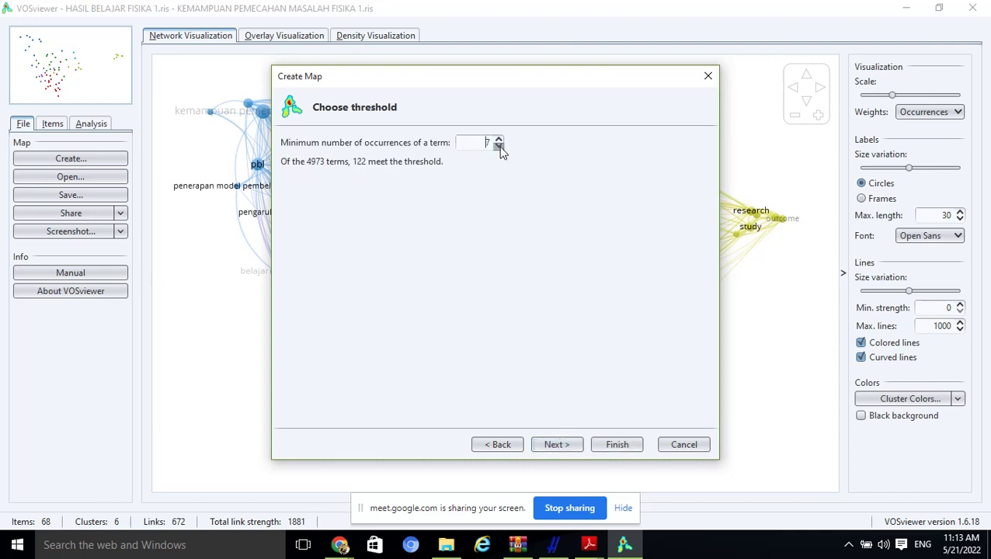
{"action": "left_click", "coordinate": [558, 445]}
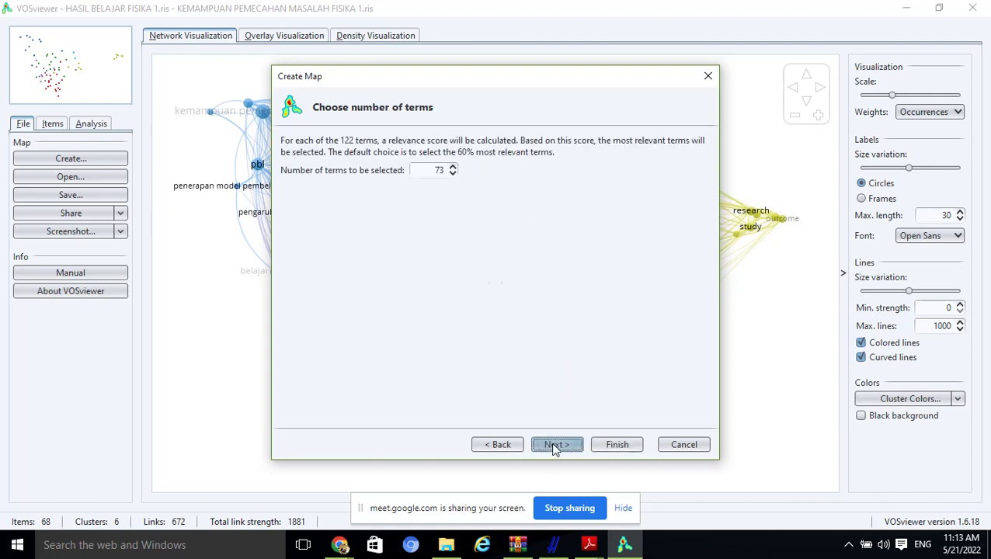
{"action": "left_click", "coordinate": [556, 445]}
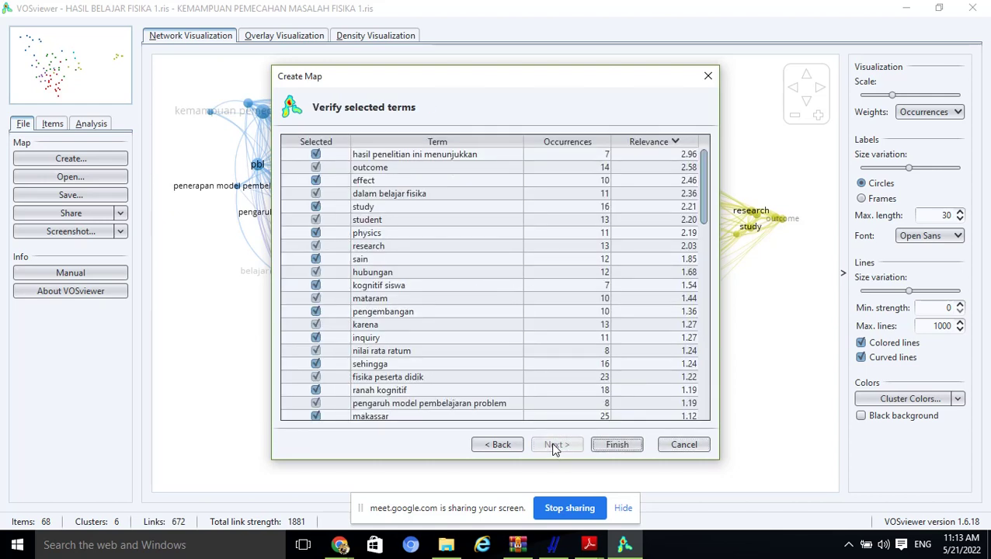
{"action": "left_click", "coordinate": [610, 449]}
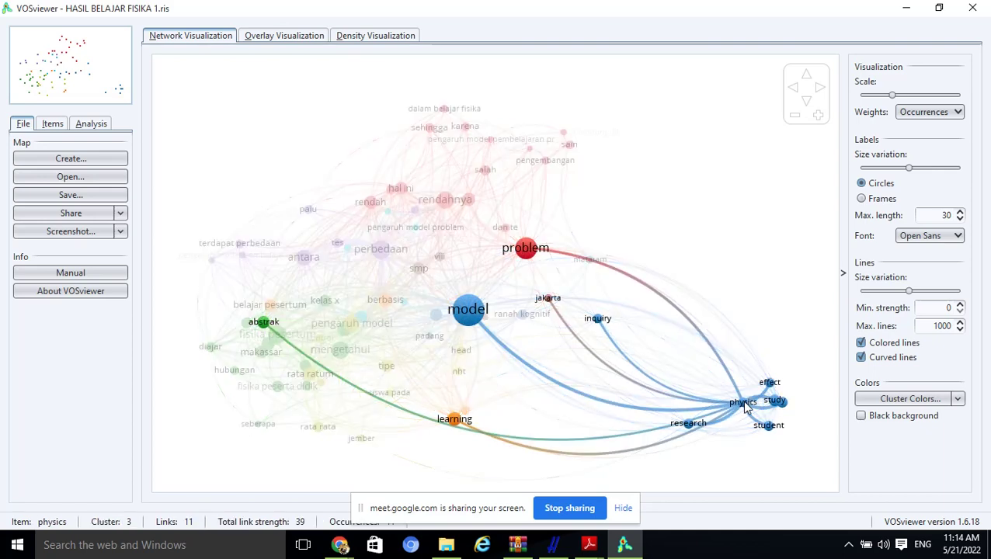
Step: Show the HASIL BELAJAR FISIKA 1 term map as an overlay visualization
{"action": "left_click", "coordinate": [297, 39]}
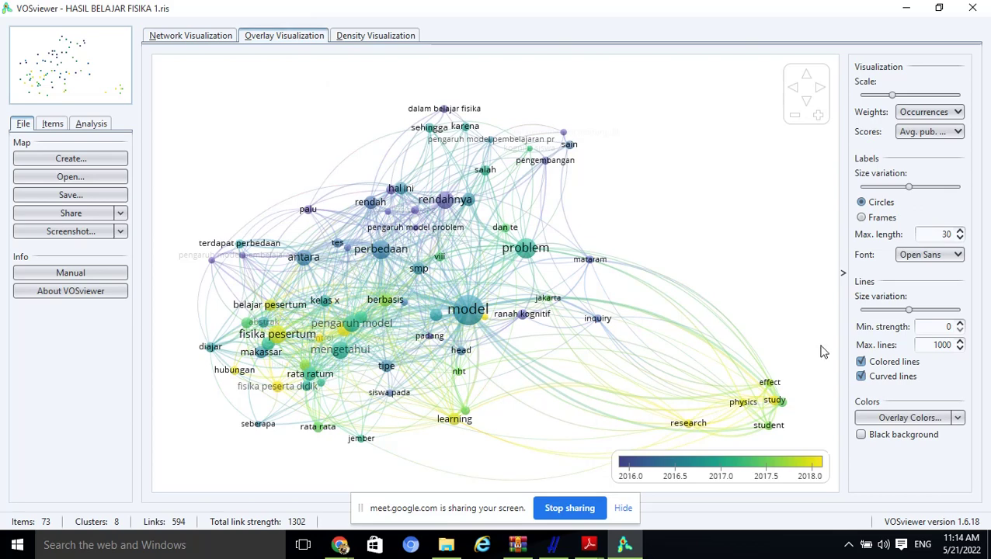